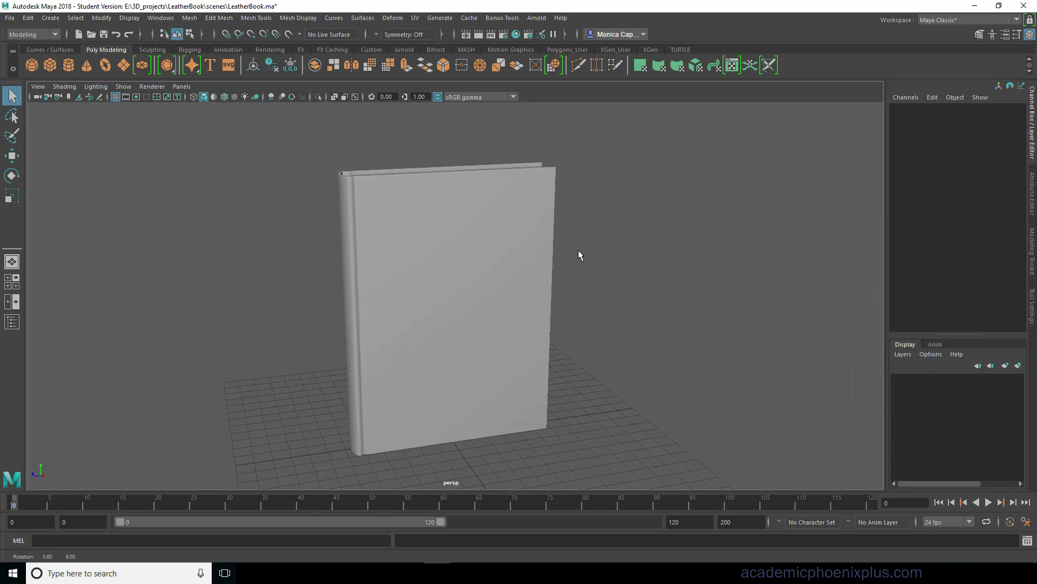
# Look through the book cover reference photos, from the embossed art-nouveau cover to leatherbook_reference3.jpg, and close the viewer.
pyautogui.keyDown('alt'); pyautogui.moveTo(578, 249); pyautogui.dragTo(584, 249); pyautogui.keyUp('alt')
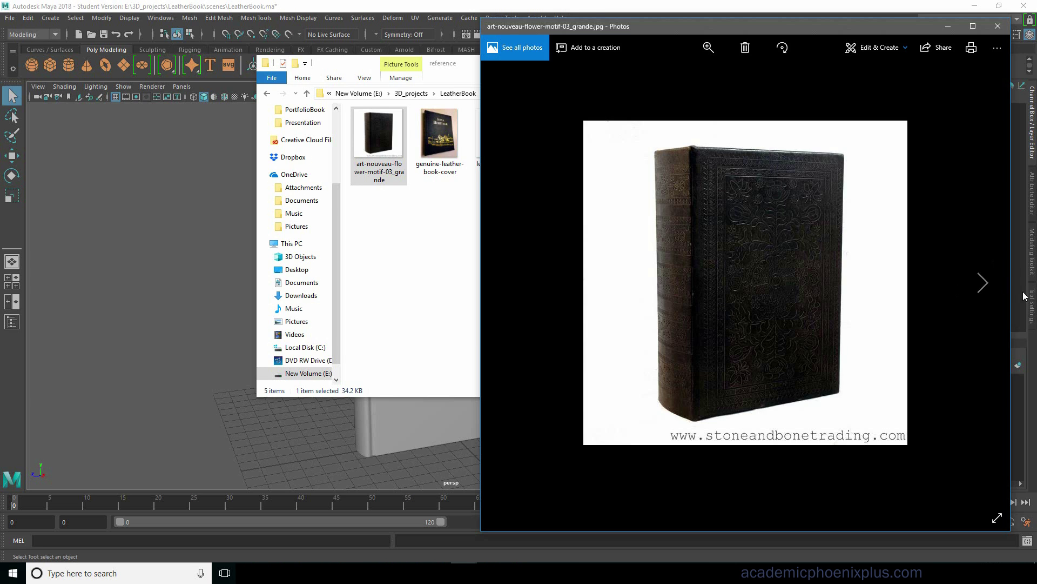
pyautogui.click(986, 285)
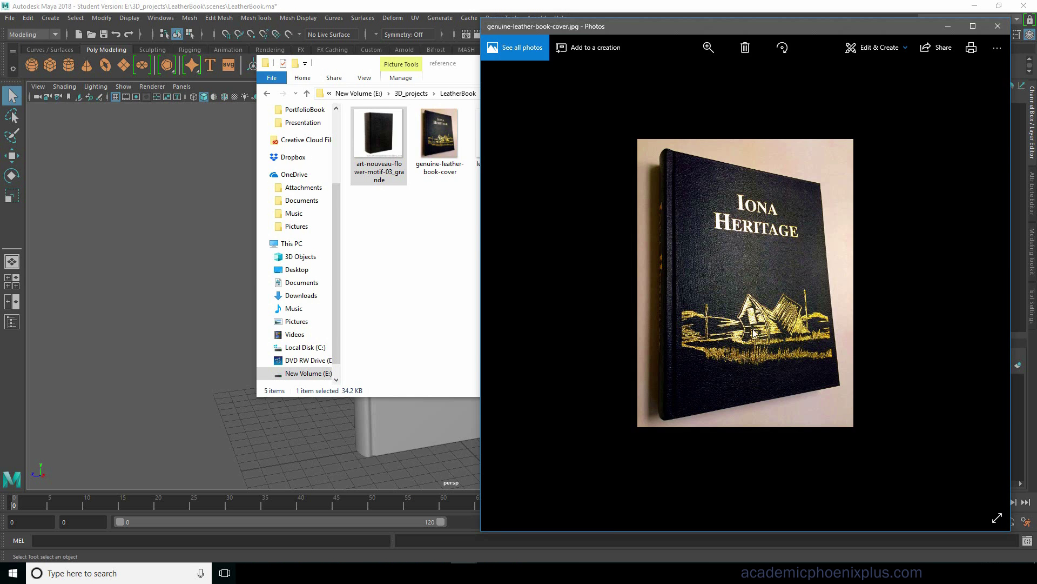
pyautogui.click(983, 283)
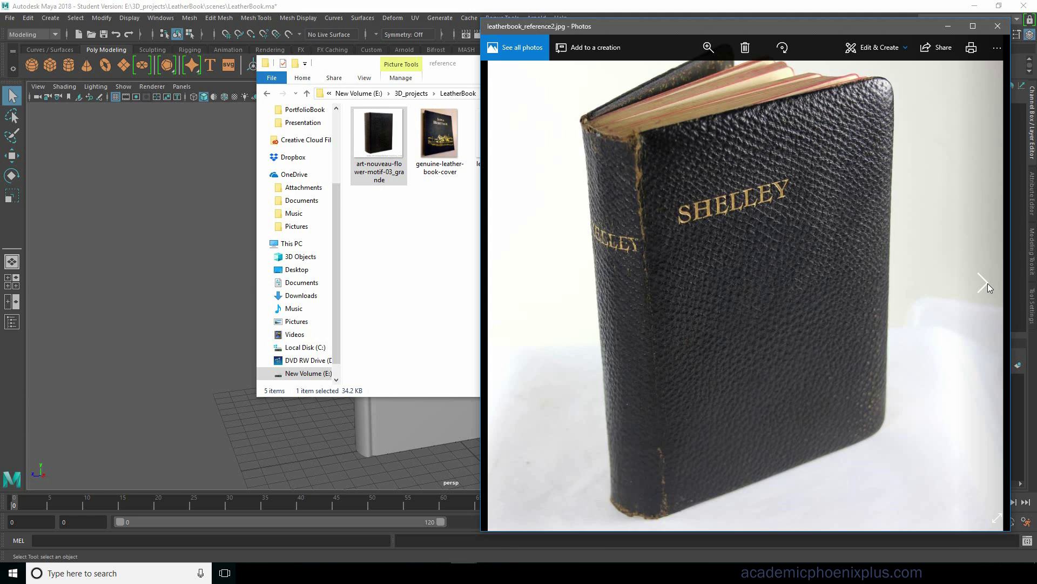
pyautogui.click(984, 283)
pyautogui.click(988, 286)
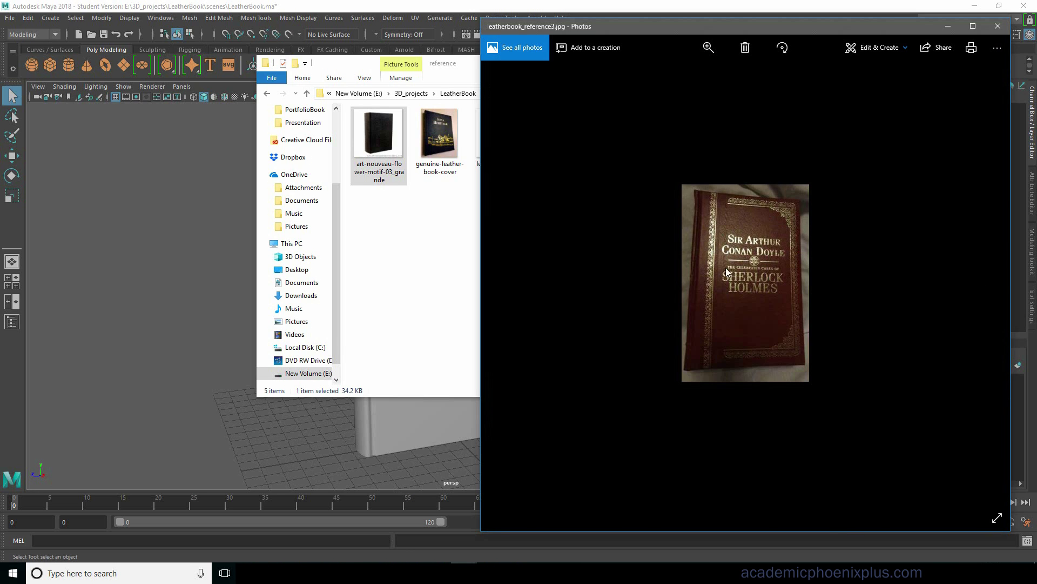
pyautogui.click(998, 26)
# Examine the four leather texture images in the project's images\textures folder, comparing their grain and wear, and close them.
pyautogui.click(498, 93)
pyautogui.doubleClick(565, 156)
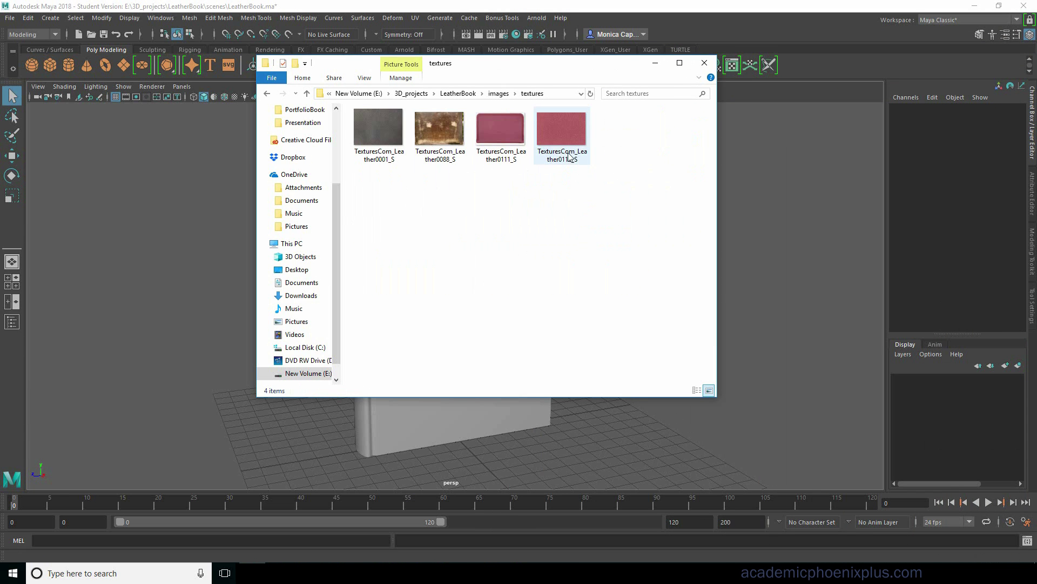
pyautogui.click(380, 158)
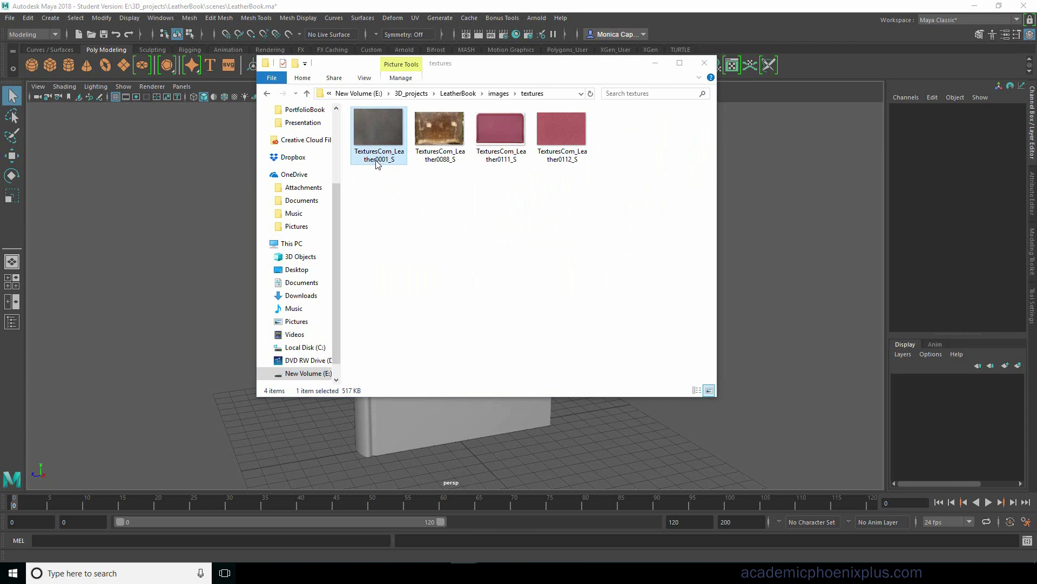
pyautogui.doubleClick(380, 163)
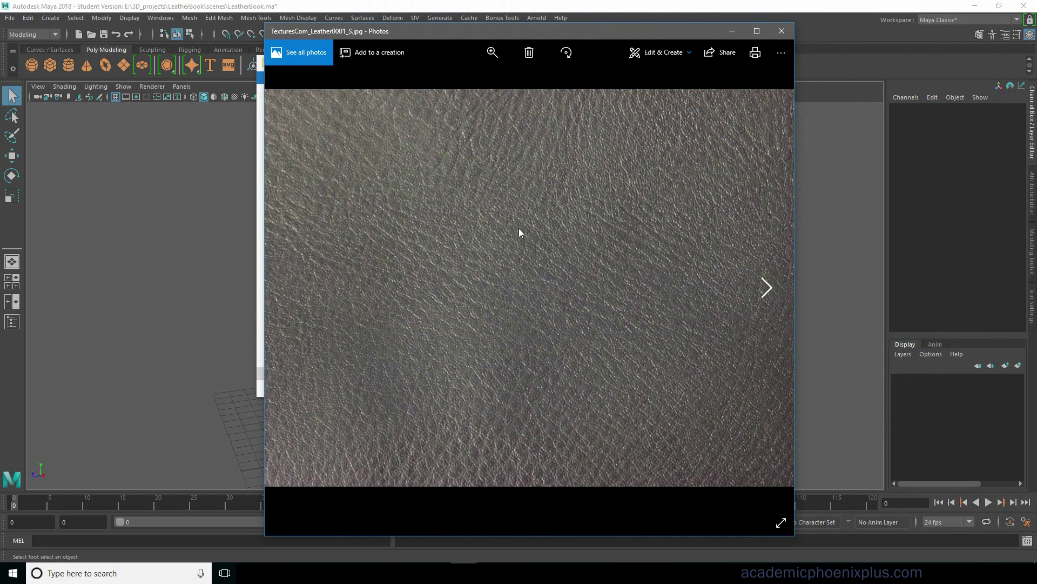
pyautogui.press('Right')
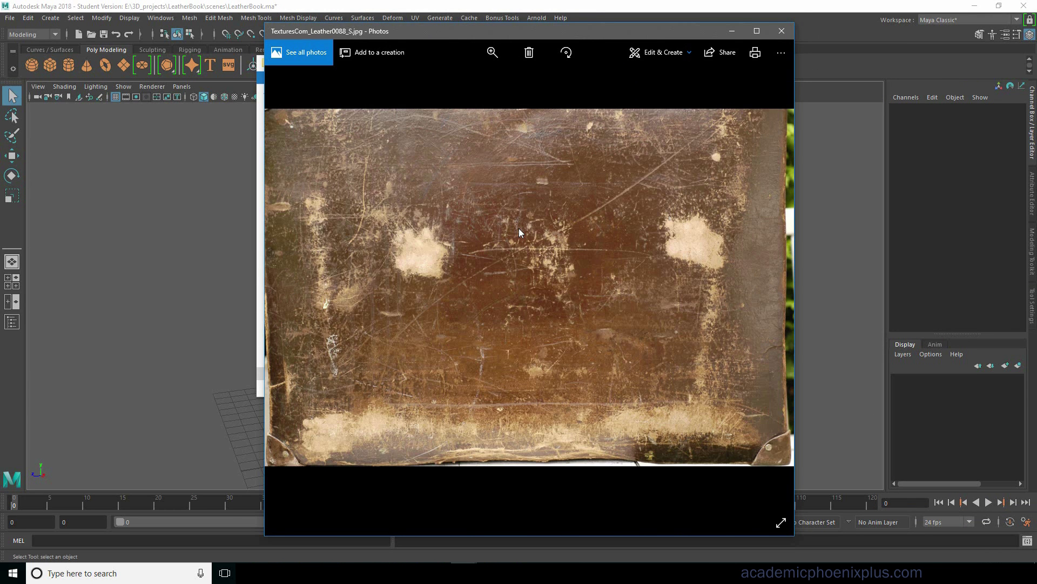
pyautogui.press('Right')
pyautogui.press('Right')
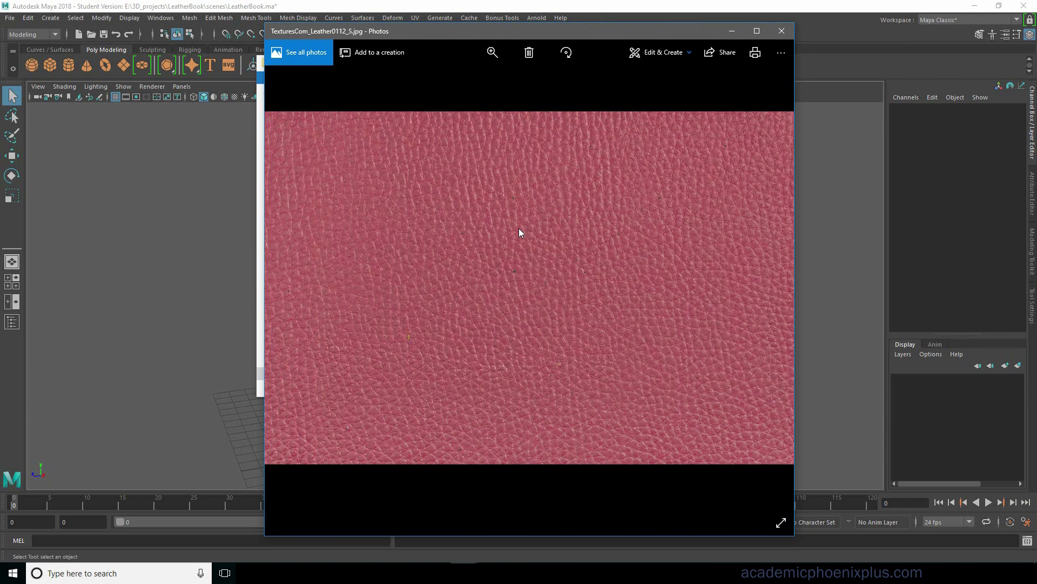
pyautogui.press('Left')
pyautogui.press('Left')
pyautogui.press('Right')
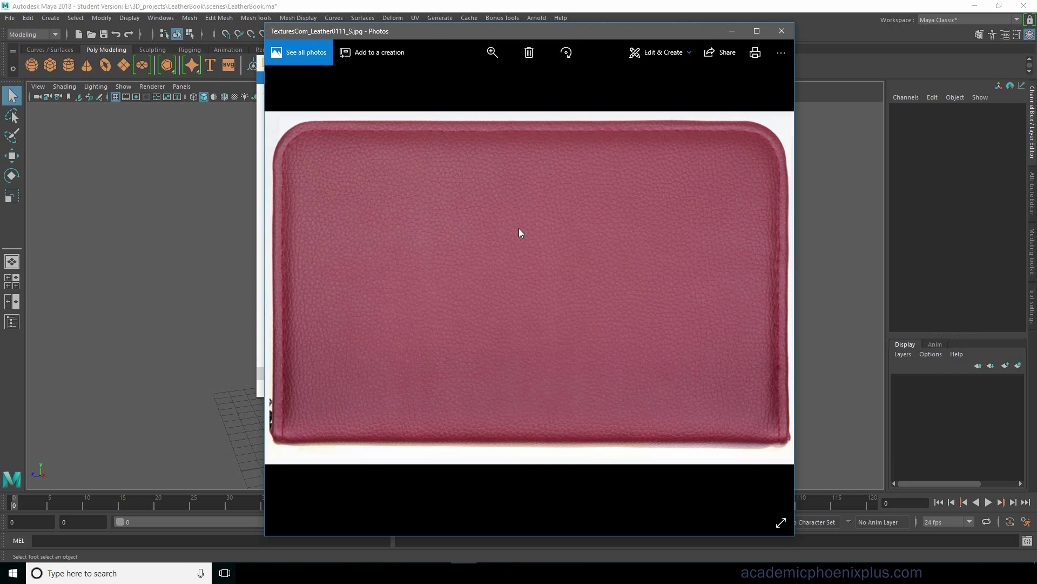
pyautogui.press('Left')
pyautogui.press('Left')
pyautogui.click(781, 31)
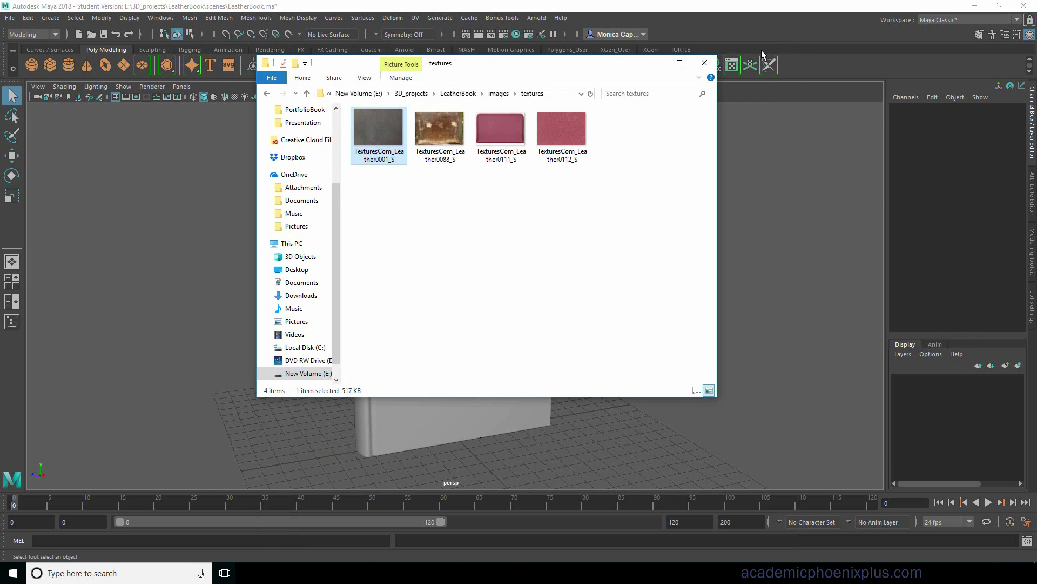
pyautogui.click(704, 62)
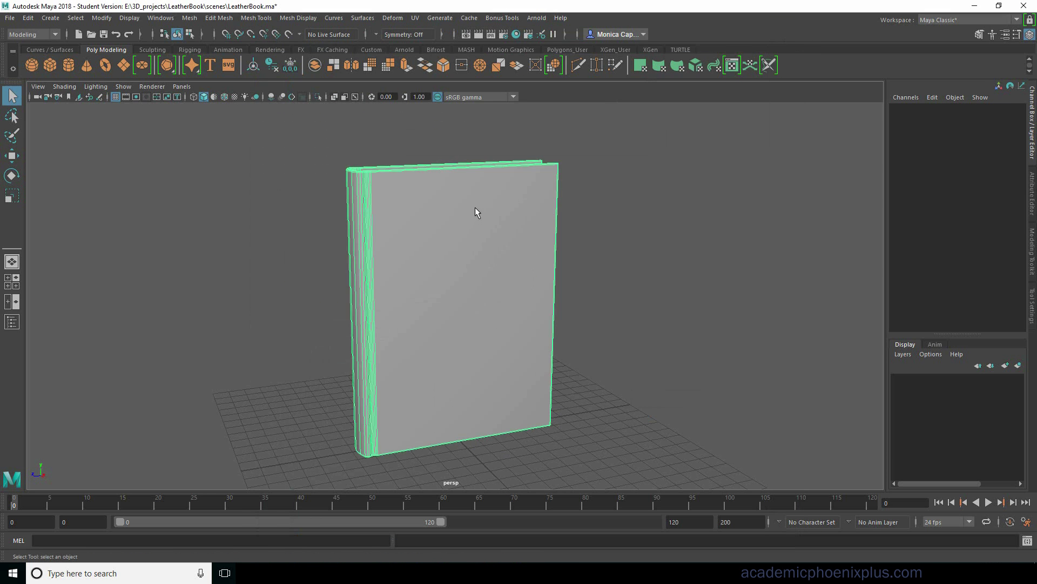
# Display the book mesh's UV layout in the UV Editor and close the UV Toolkit.
pyautogui.click(477, 212)
pyautogui.click(415, 17)
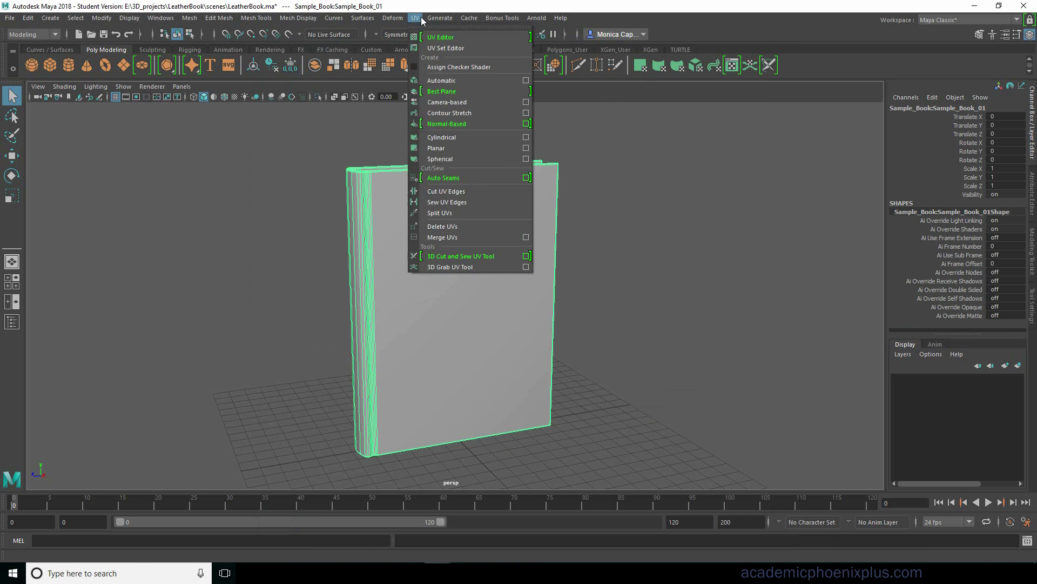
pyautogui.click(441, 37)
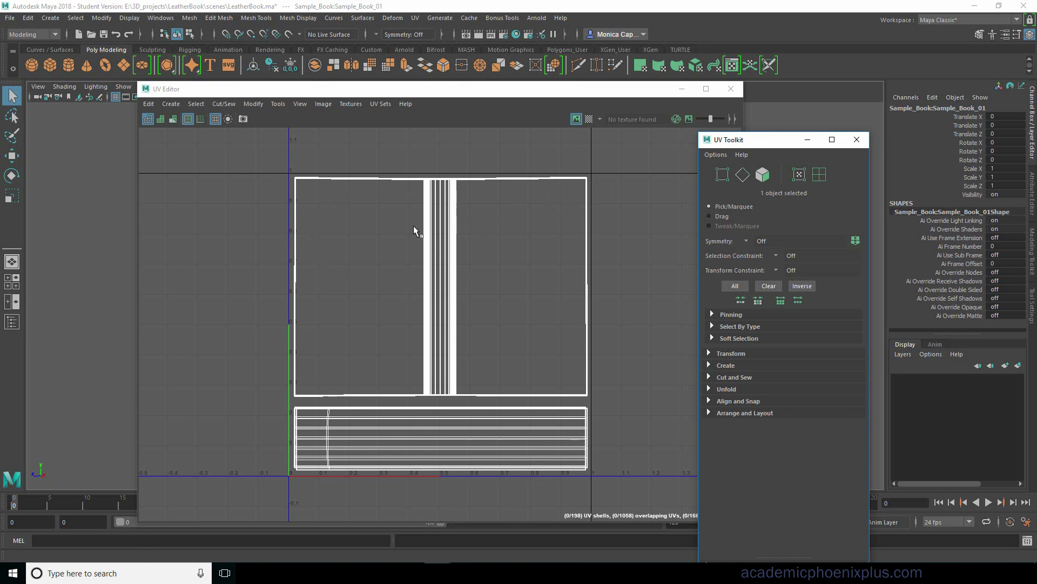
pyautogui.click(857, 139)
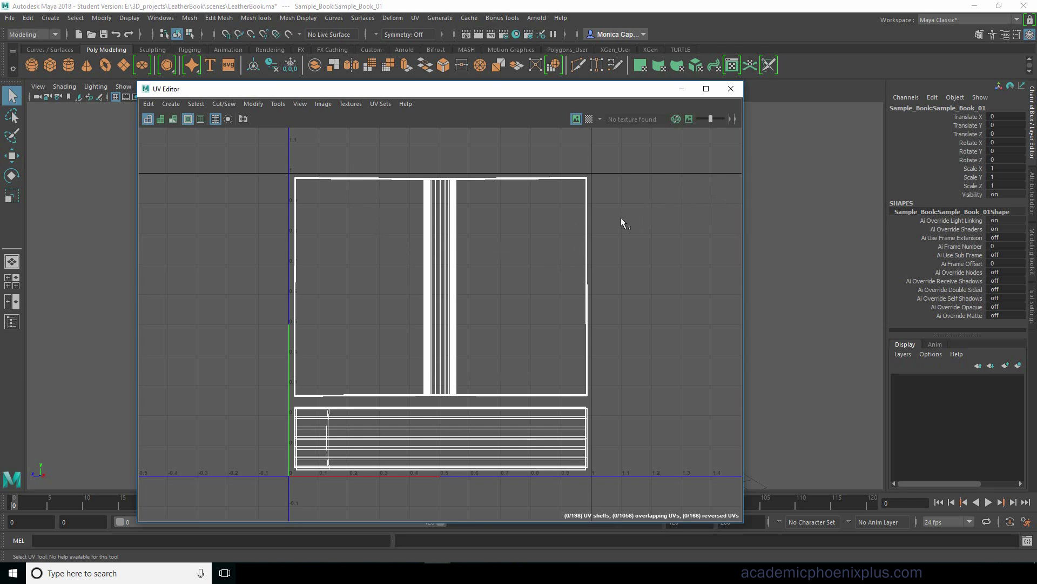
pyautogui.scroll(2, 637, 227)
pyautogui.scroll(2, 621, 254)
pyautogui.scroll(-1, 646, 266)
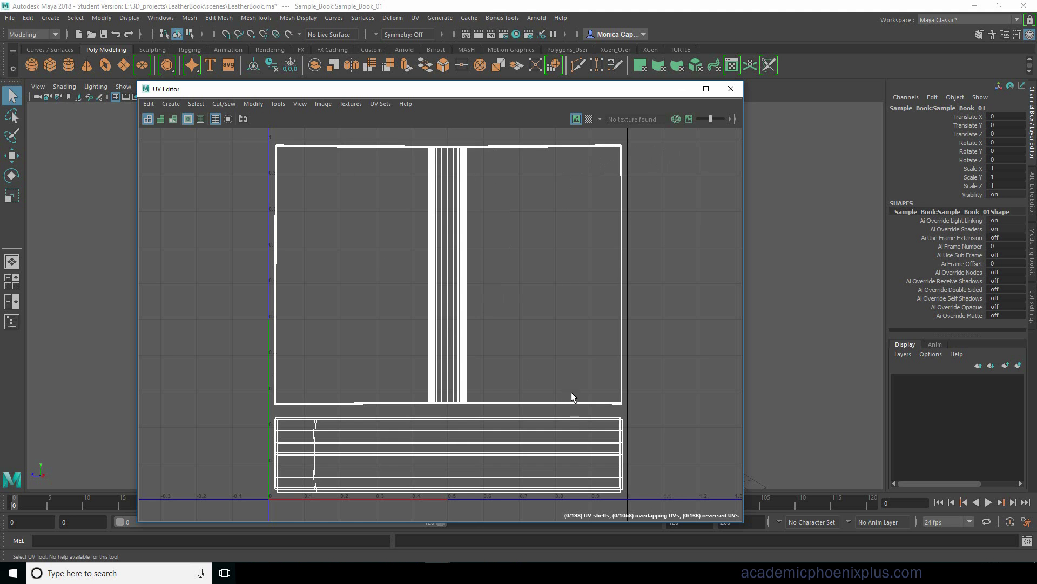
# Set up a UV snapshot of the book with the filename LeatherBook_UVsnap in the project's images folder.
pyautogui.moveTo(537, 96); pyautogui.dragTo(541, 66)
pyautogui.click(328, 76)
pyautogui.click(363, 256)
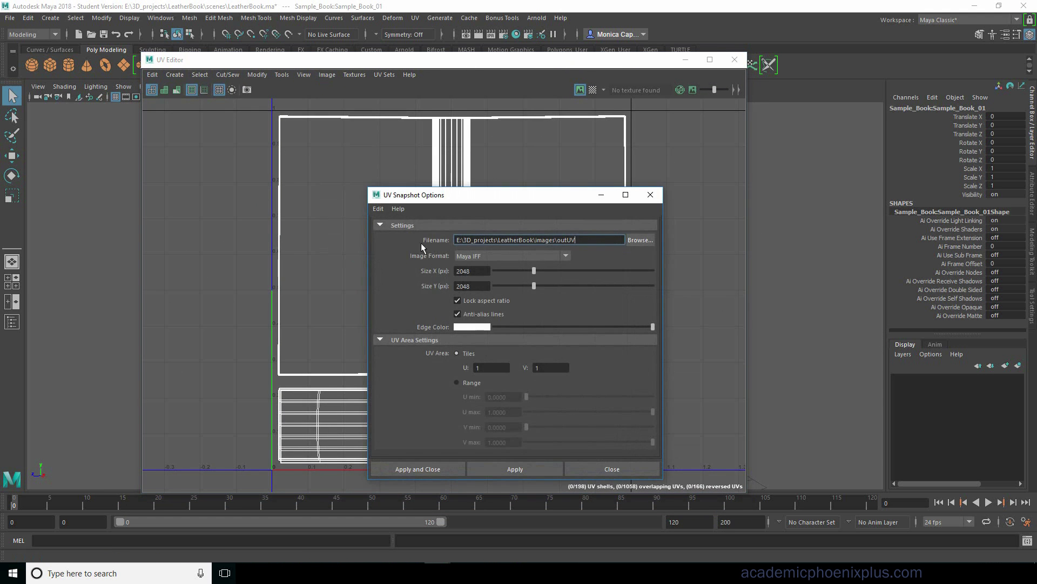
pyautogui.click(547, 243)
pyautogui.doubleClick(566, 240)
pyautogui.click(545, 243)
pyautogui.doubleClick(566, 239)
pyautogui.click(575, 240)
pyautogui.click(640, 239)
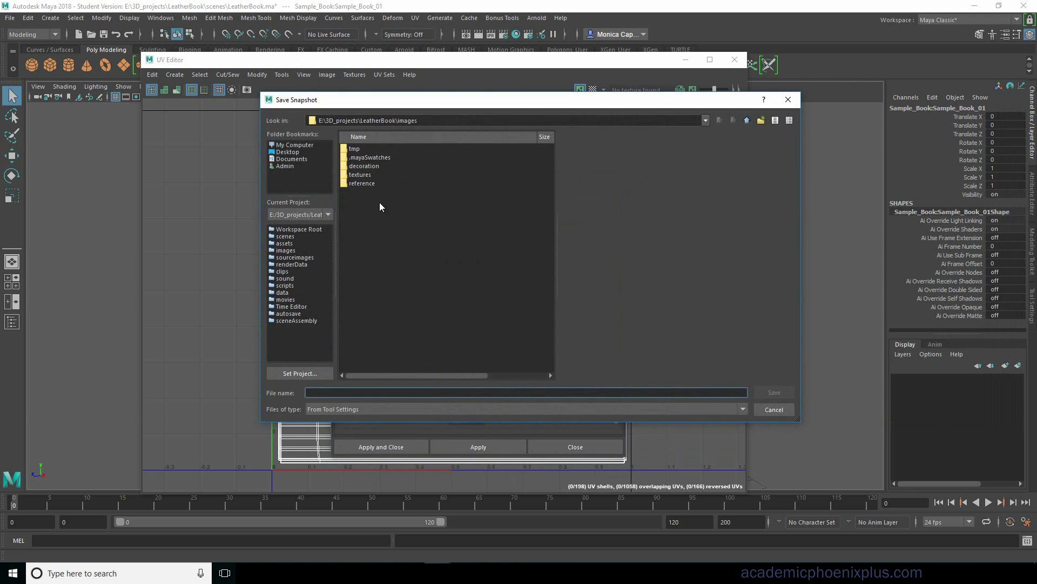
pyautogui.doubleClick(406, 120)
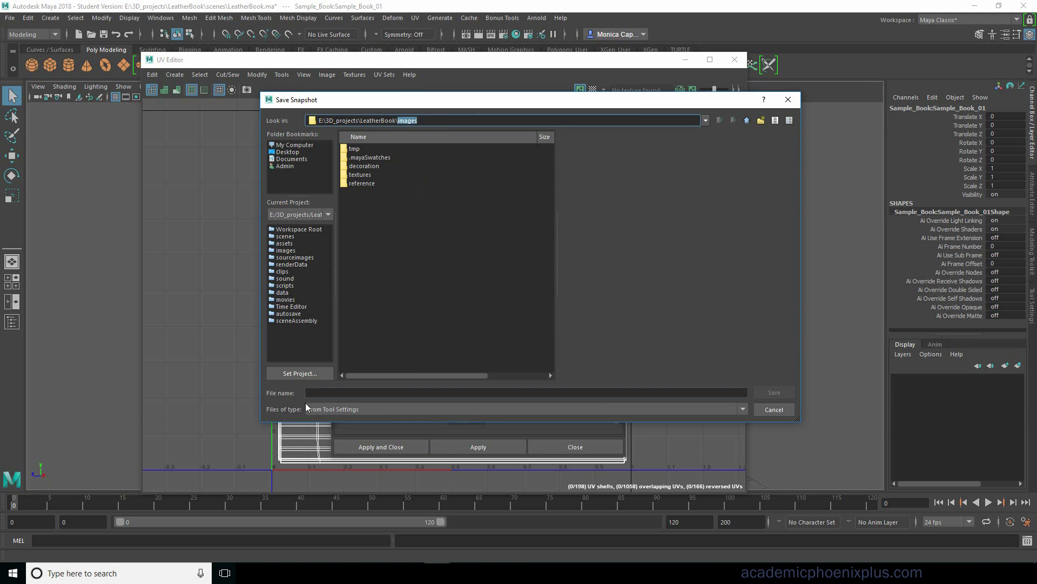
pyautogui.click(311, 393)
pyautogui.write('L')
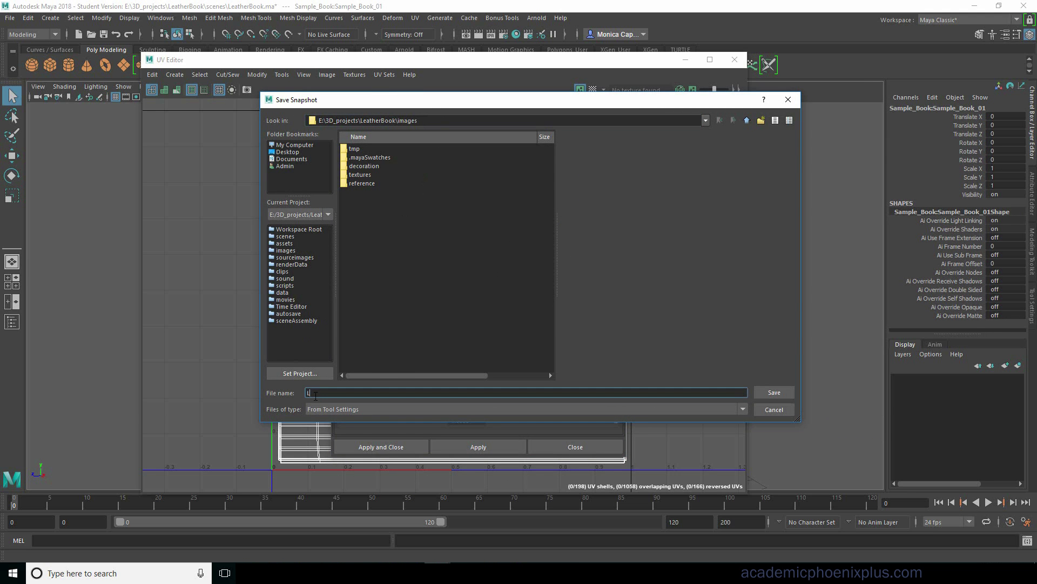
pyautogui.write('eatherBook_UVsnap')
pyautogui.press('Return')
# Set the UV snapshot size to 1024 px with the aspect ratio locked, and export it in TIFF format.
pyautogui.doubleClick(435, 248)
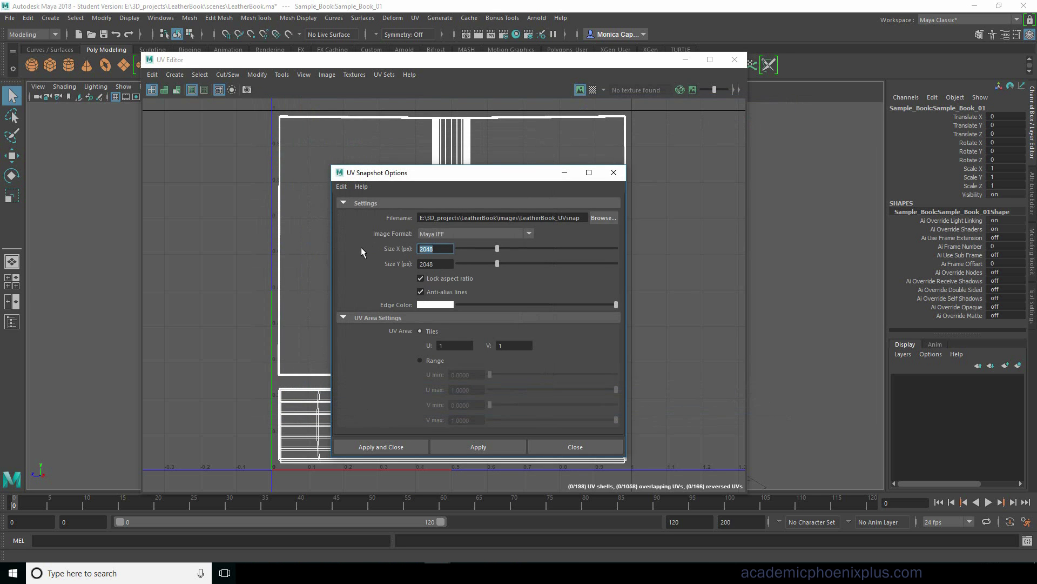
pyautogui.write('1024')
pyautogui.press('Tab')
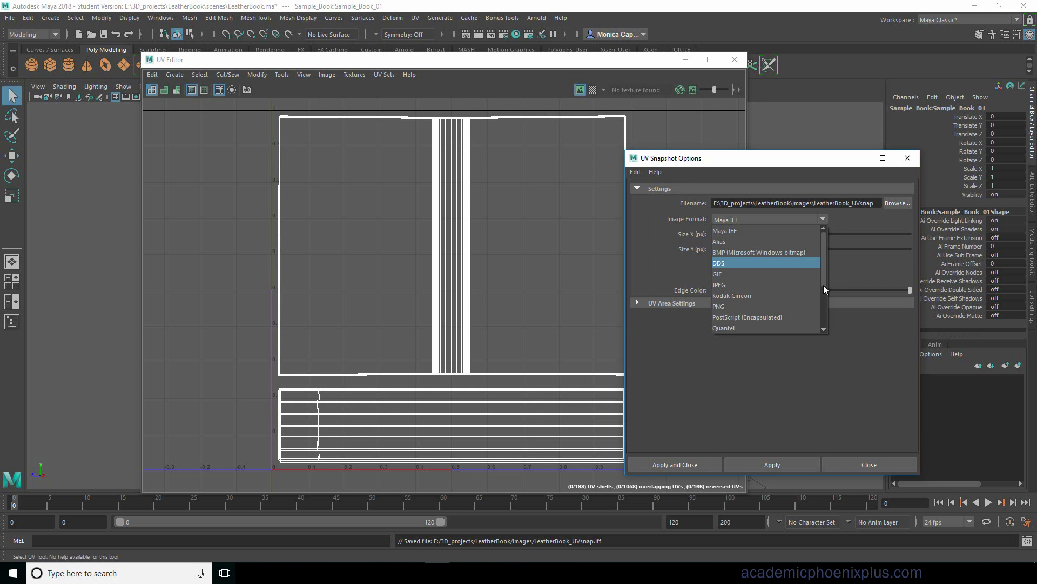
pyautogui.scroll(-3, 824, 285)
pyautogui.click(744, 307)
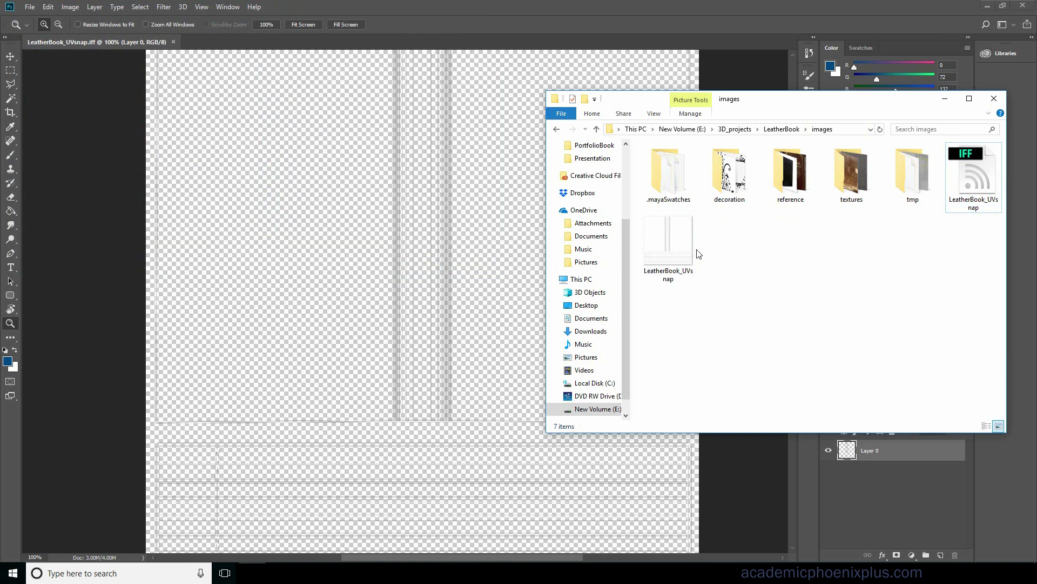
# Open the LeatherBook_UVsnap TIFF in Photoshop and close the IFF version.
pyautogui.moveTo(678, 249); pyautogui.dragTo(414, 48)
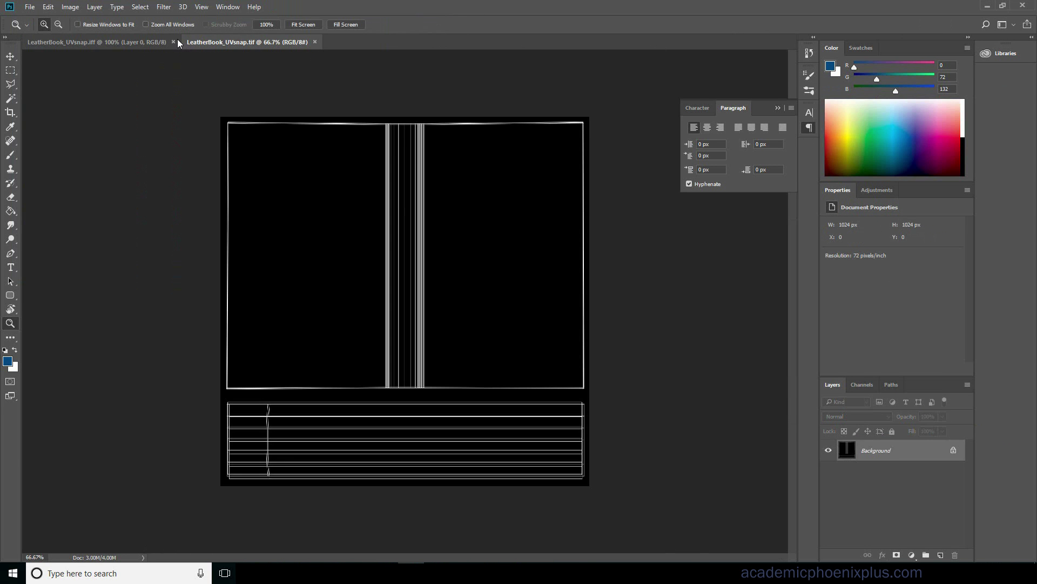
pyautogui.click(173, 42)
# Convert the Background into an editable layer named UVSnap and set its blending mode to Screen.
pyautogui.doubleClick(876, 451)
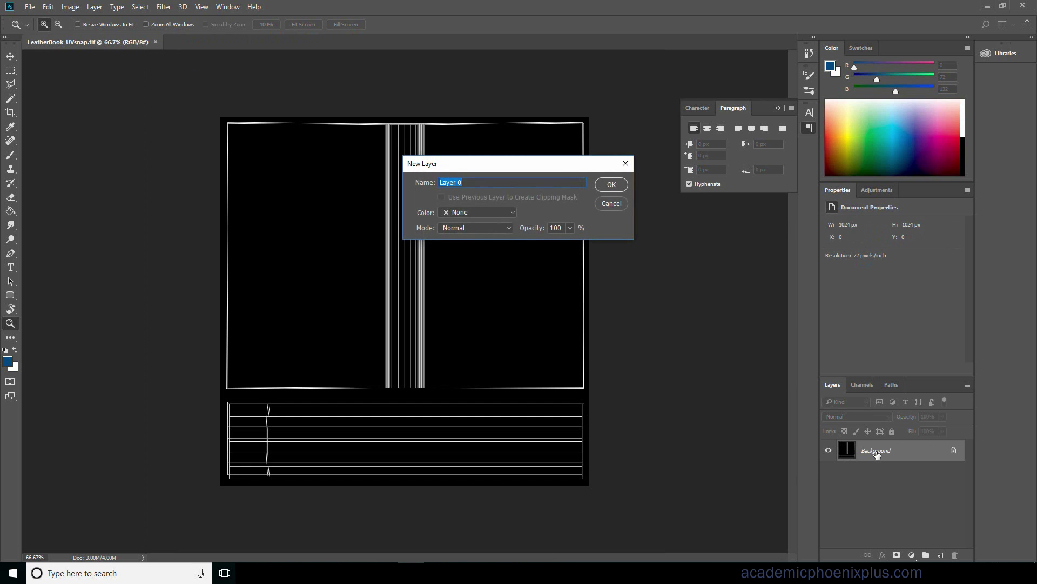
pyautogui.write('UVSnap')
pyautogui.press('Return')
pyautogui.click(858, 416)
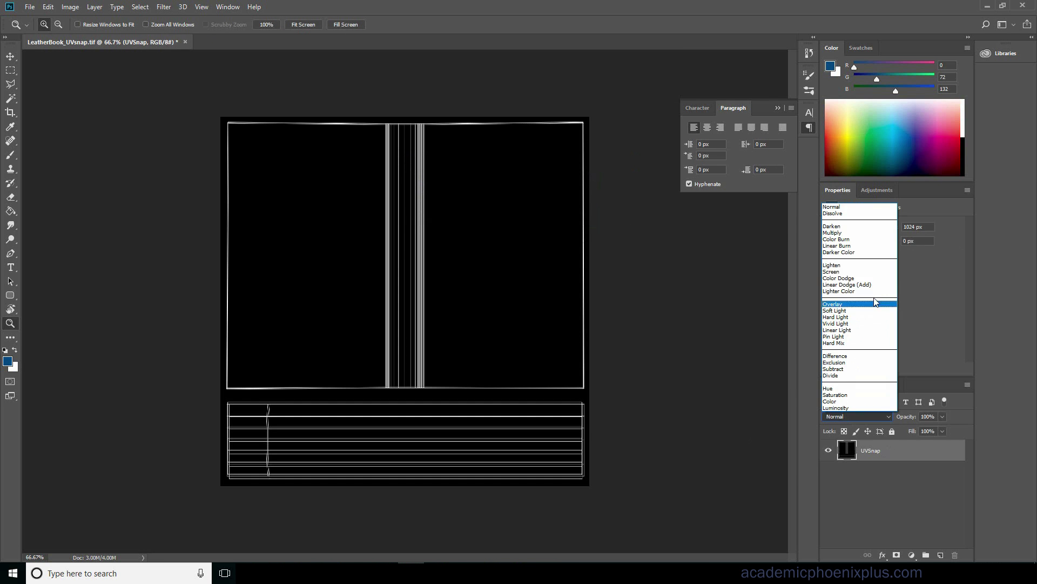
pyautogui.click(877, 274)
# Open the texture TexturesCom_Leather0111_S from the project's textures folder as a separate Photoshop document.
pyautogui.press('m')
pyautogui.hotkey('alt', 'Tab')
pyautogui.click(884, 331)
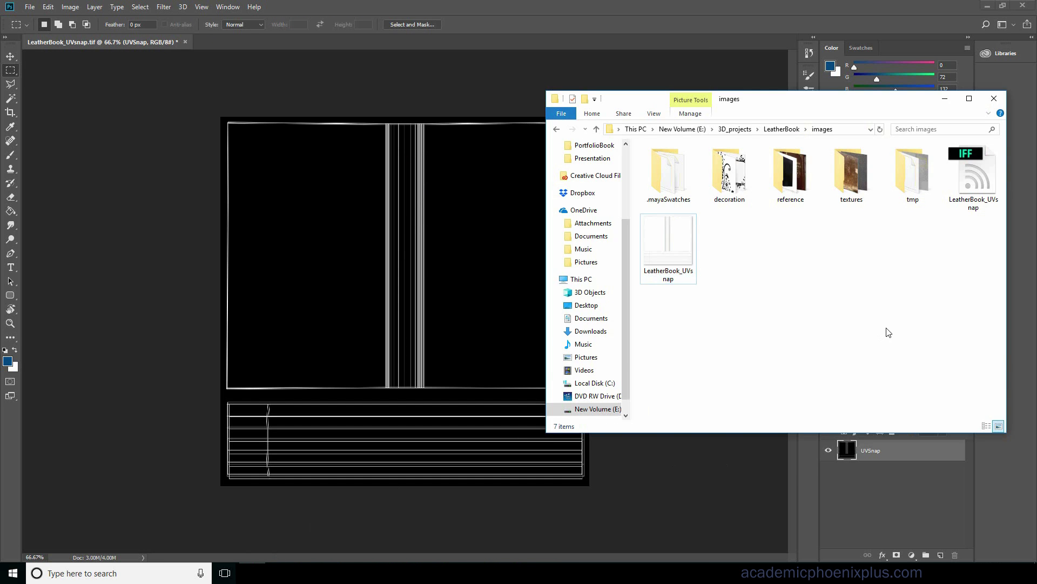
pyautogui.doubleClick(852, 172)
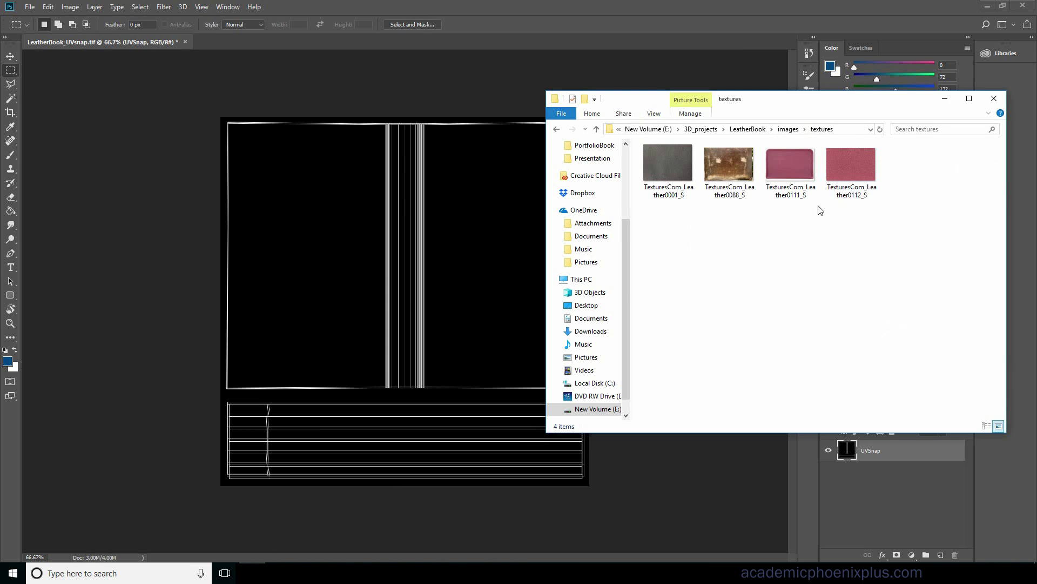
pyautogui.moveTo(786, 168); pyautogui.dragTo(292, 110)
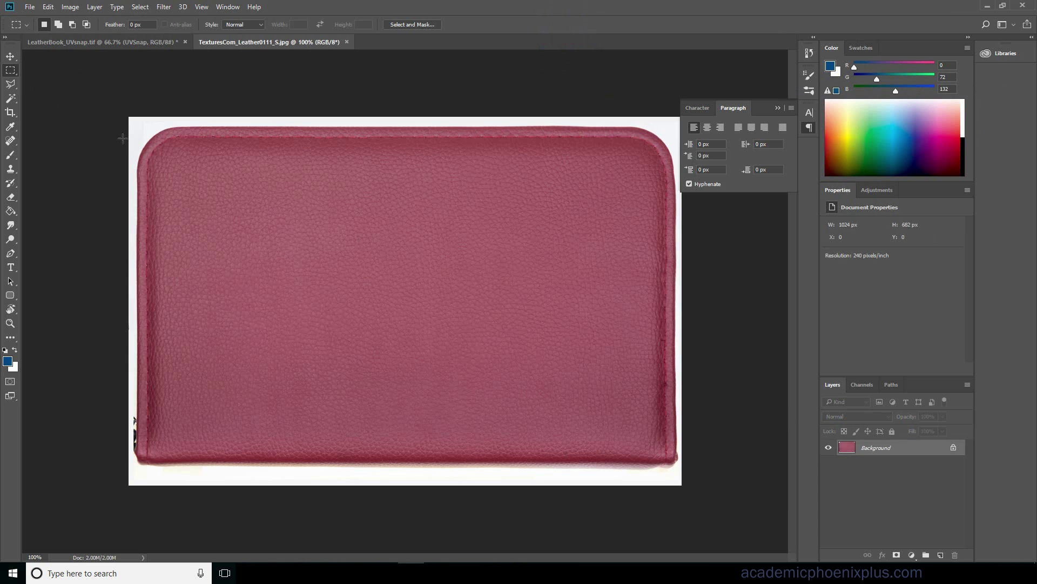
# Copy a rectangular area of leather inside the stitched border and paste it into the LeatherBook_UVsnap document.
pyautogui.moveTo(164, 152); pyautogui.dragTo(650, 446)
pyautogui.hotkey('ctrl', 'c')
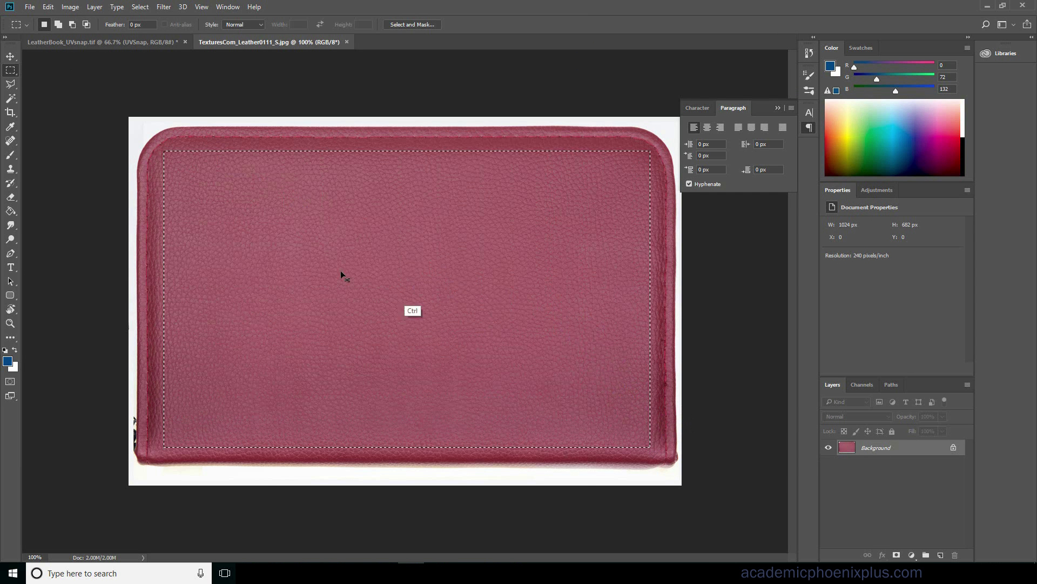
pyautogui.click(146, 41)
pyautogui.hotkey('ctrl', 'v')
# Rotate the pasted leather layer 90 degrees and move it into the canvas's upper-right corner.
pyautogui.hotkey('ctrl', 't')
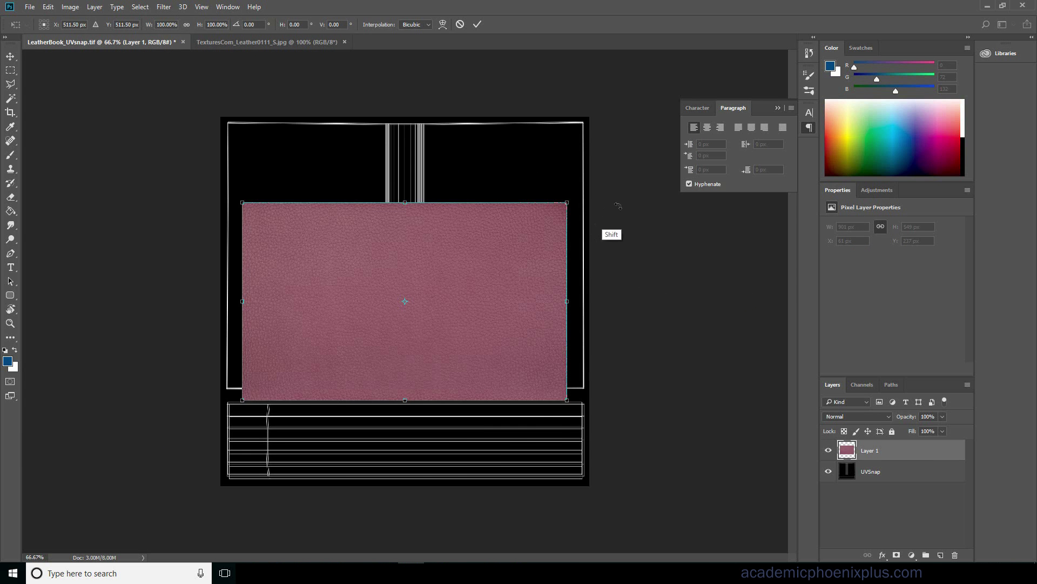
pyautogui.keyDown('shift'); pyautogui.moveTo(616, 204); pyautogui.dragTo(449, 396); pyautogui.keyUp('shift')
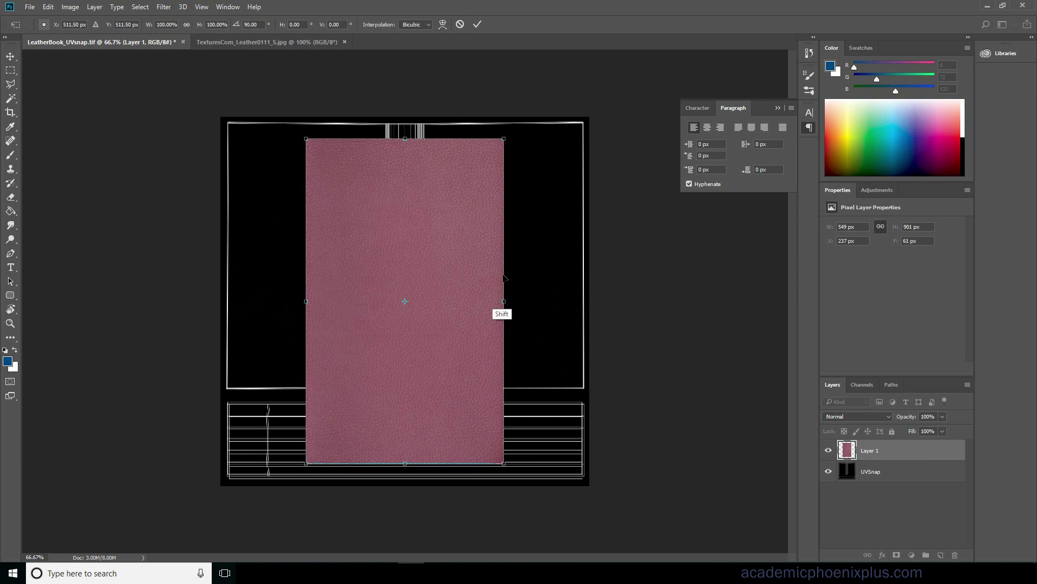
pyautogui.moveTo(497, 275); pyautogui.dragTo(589, 251)
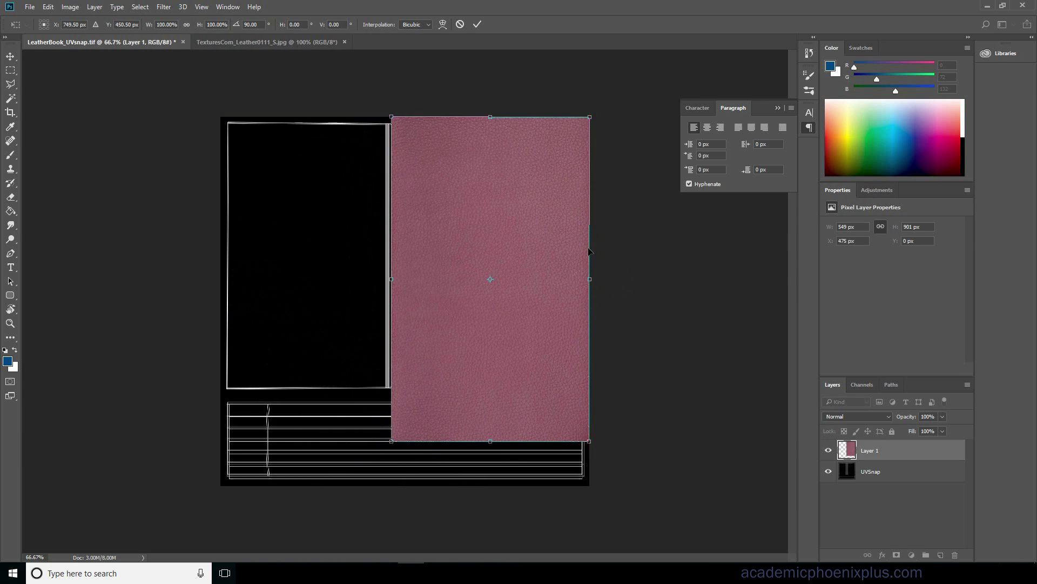
pyautogui.press('Return')
pyautogui.press('m')
pyautogui.hotkey('ctrl', 't')
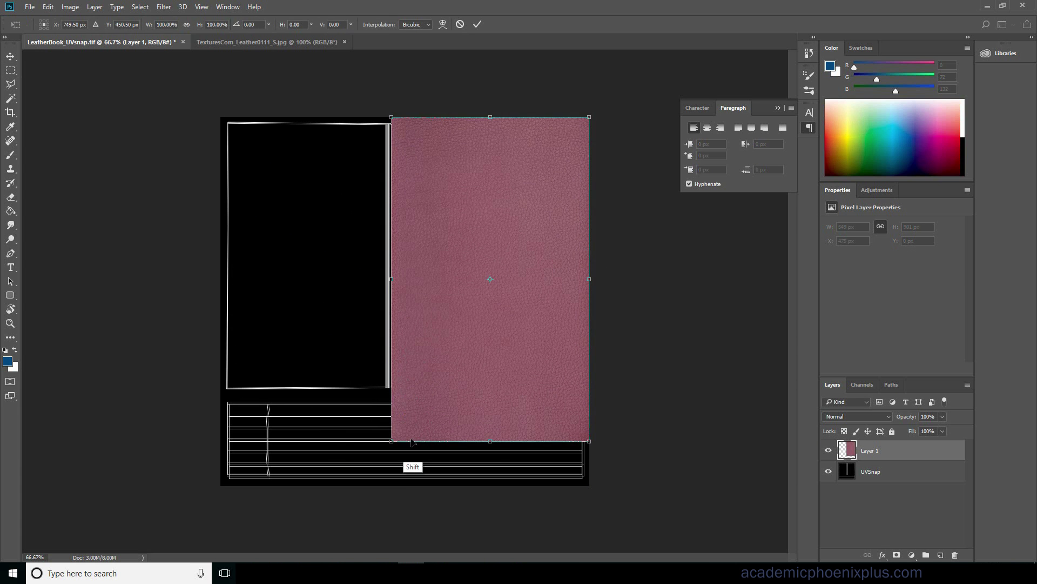
pyautogui.keyDown('shift'); pyautogui.moveTo(392, 441); pyautogui.dragTo(549, 352); pyautogui.keyUp('shift')
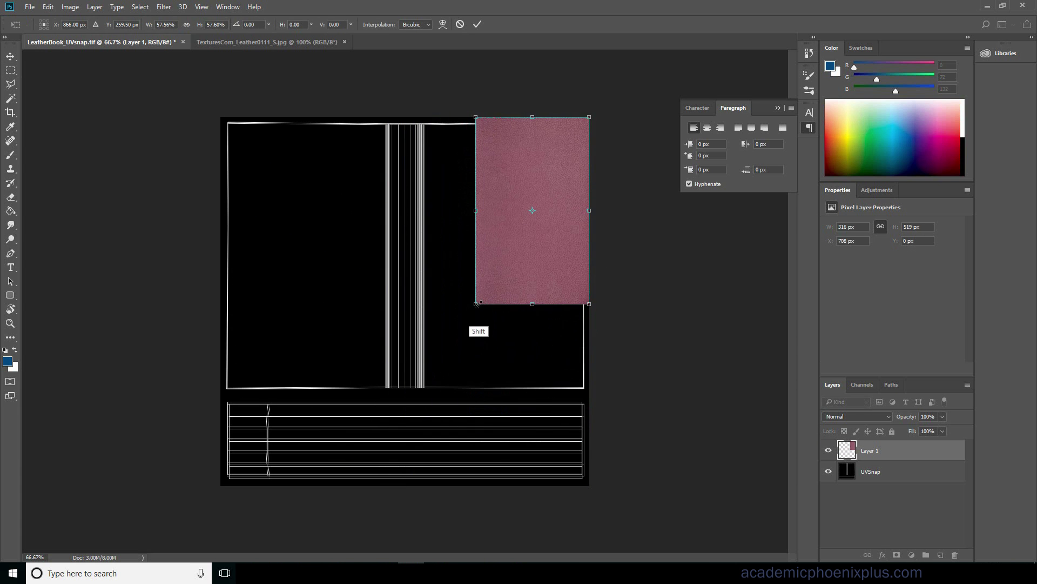
pyautogui.keyDown('shift'); pyautogui.moveTo(470, 311); pyautogui.dragTo(380, 397); pyautogui.keyUp('shift')
pyautogui.press('Escape')
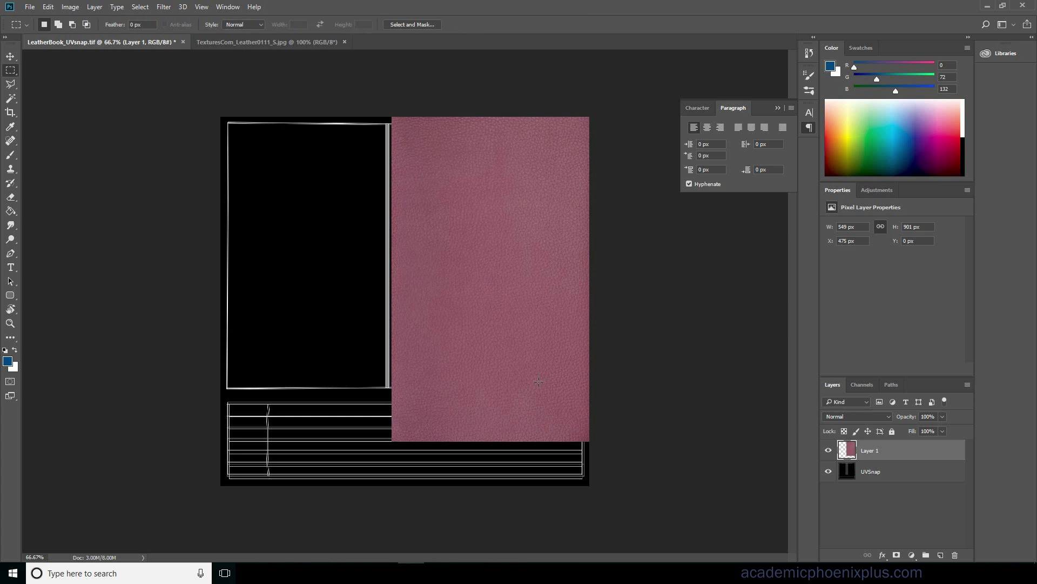
# Move the leather layer below the UVSnap layer in the stack and check UVSnap's blending mode.
pyautogui.moveTo(867, 450); pyautogui.dragTo(873, 491)
pyautogui.click(848, 416)
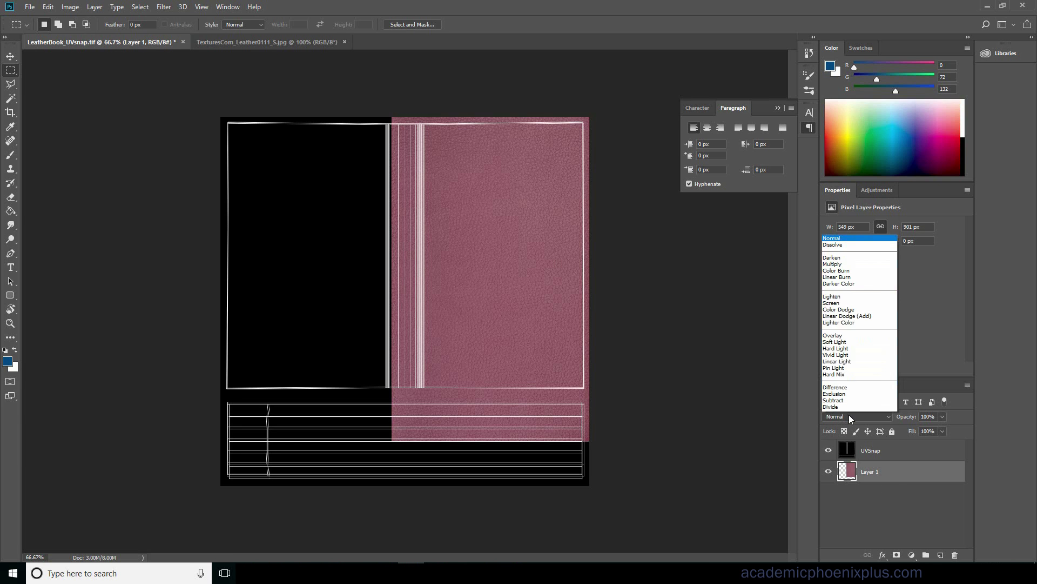
pyautogui.click(847, 418)
pyautogui.click(886, 450)
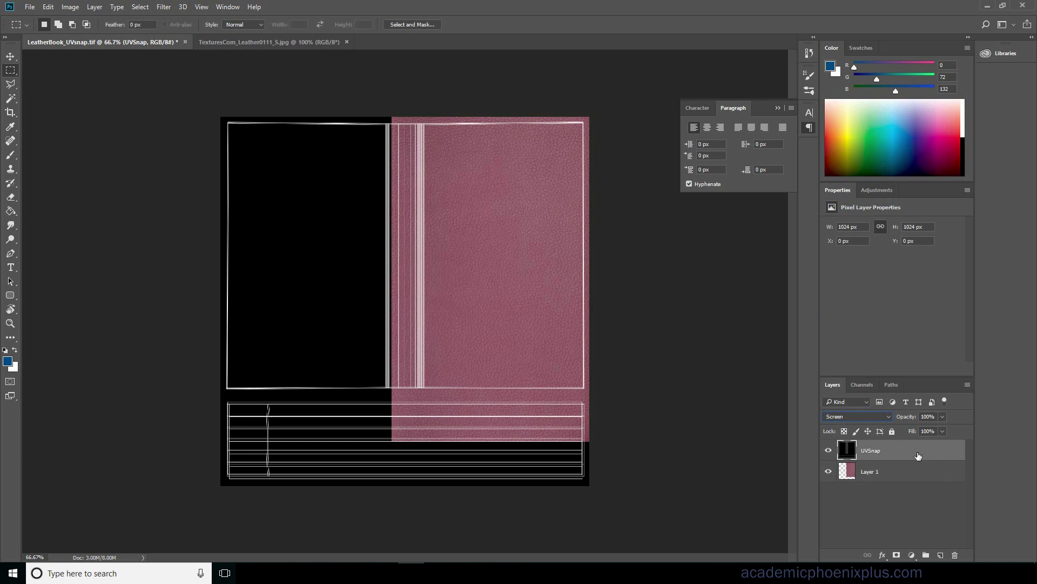
pyautogui.click(850, 416)
pyautogui.click(850, 420)
# Toggle the UVSnap layer's visibility to compare, and fully lock the layer.
pyautogui.click(829, 450)
pyautogui.click(829, 453)
pyautogui.click(855, 415)
pyautogui.click(898, 443)
pyautogui.click(892, 431)
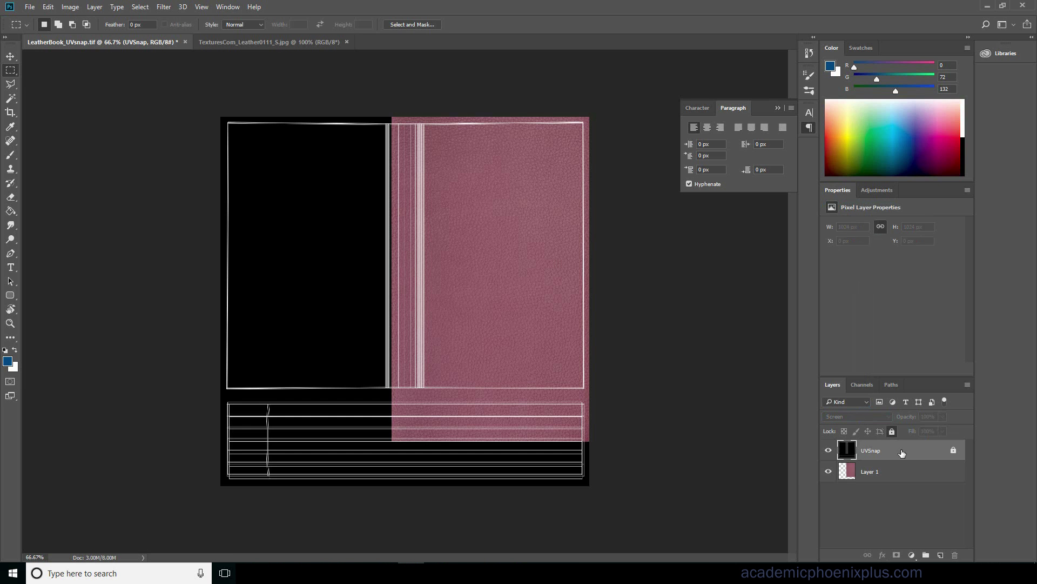
# Duplicate the leather layer and move the copy horizontally to cover the other half of the canvas.
pyautogui.click(900, 476)
pyautogui.hotkey('ctrl', 'j')
pyautogui.press('v')
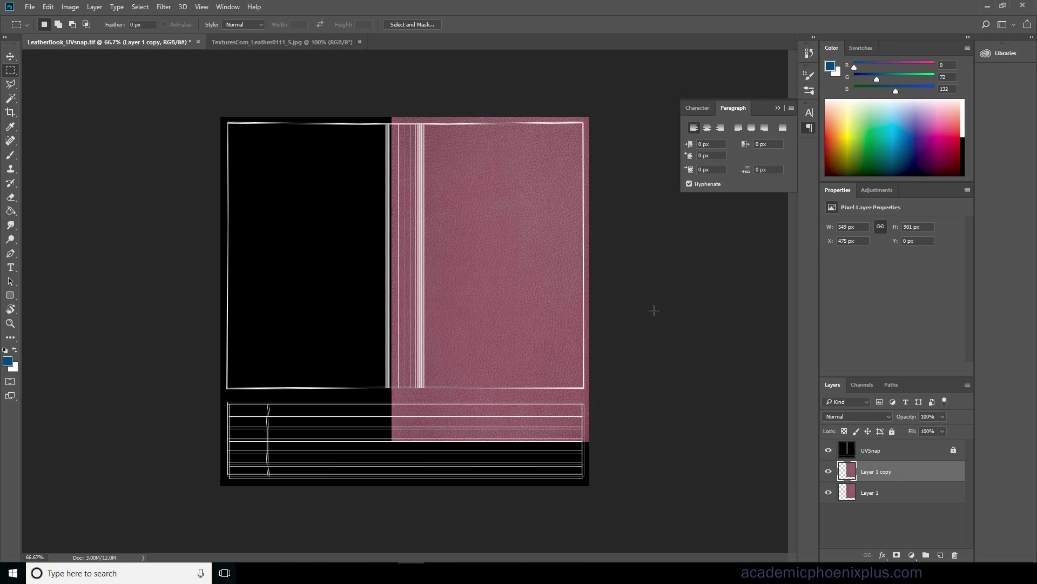
pyautogui.keyDown('shift'); pyautogui.moveTo(514, 304); pyautogui.dragTo(321, 306); pyautogui.keyUp('shift')
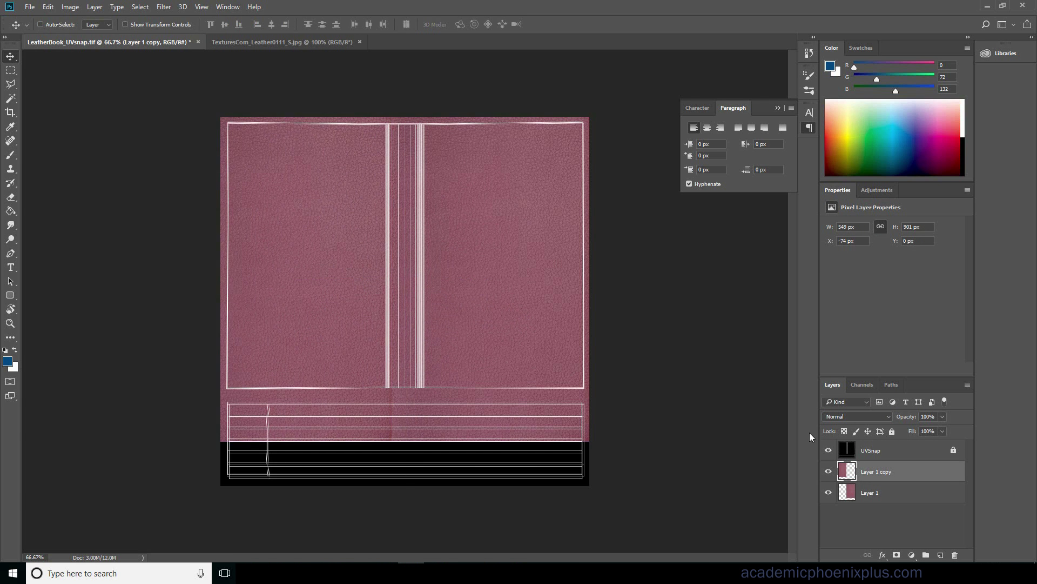
# Hide UVSnap, shift the leather copy to overlap the other piece at X -37 px, and merge the two leather layers.
pyautogui.click(828, 450)
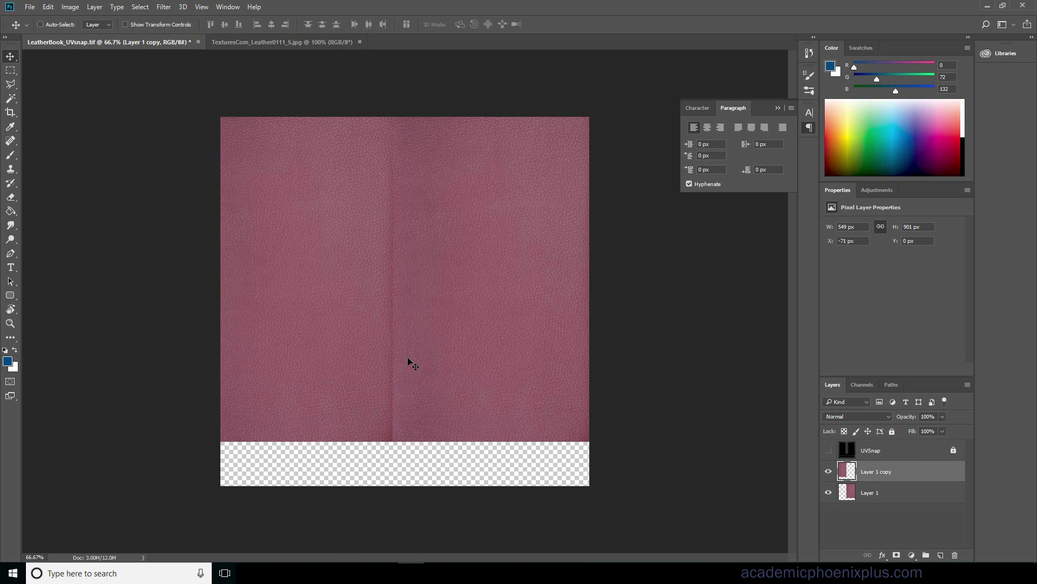
pyautogui.moveTo(346, 240); pyautogui.dragTo(370, 269)
pyautogui.hotkey('ctrl', 'e')
# Paint over the vertical seam between the leather pieces with the Content-Aware Spot Healing Brush.
pyautogui.press('e')
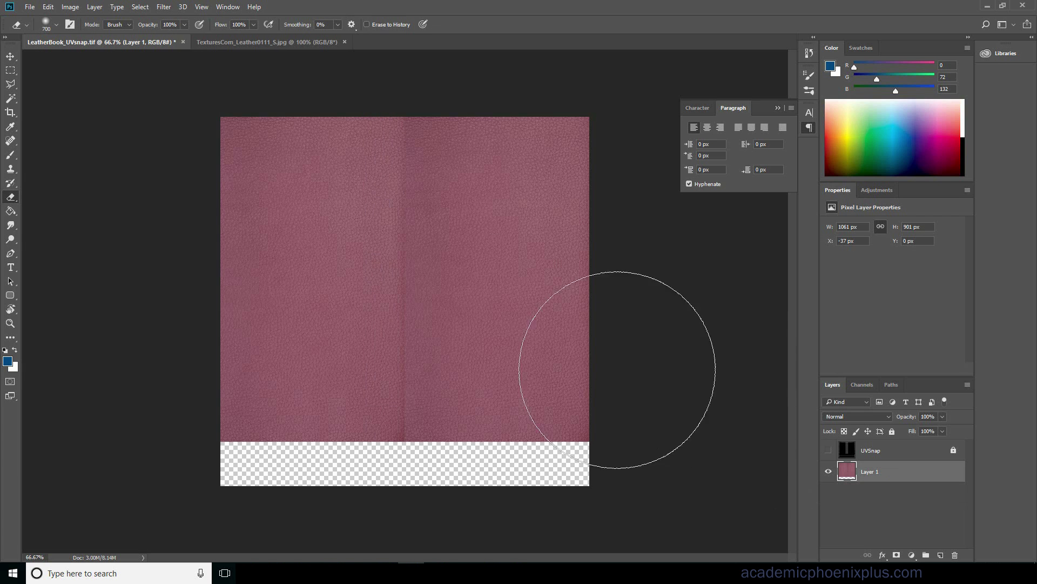
pyautogui.click(11, 141)
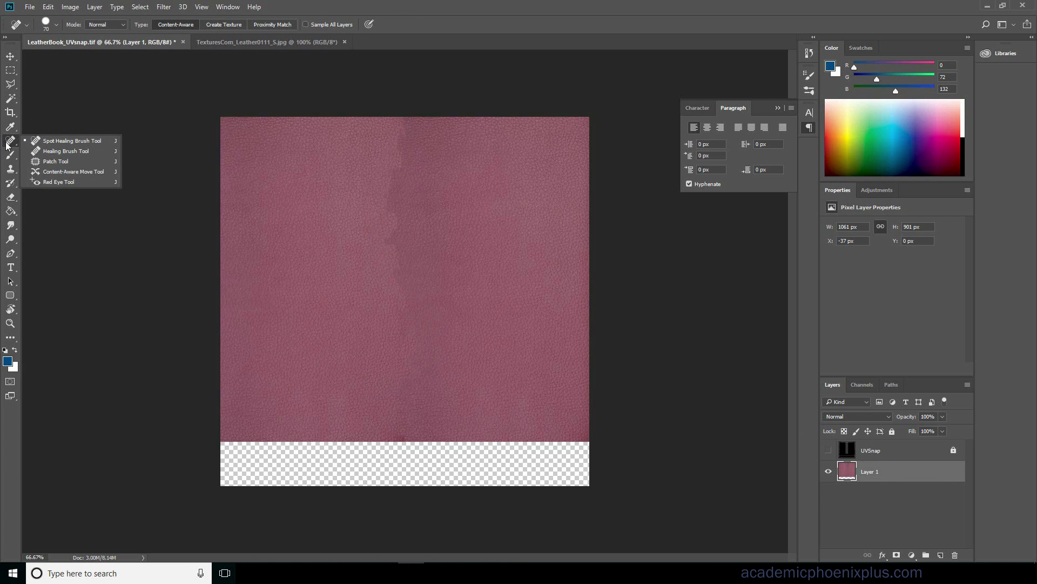
pyautogui.click(54, 143)
pyautogui.moveTo(404, 136)
pyautogui.mouseDown()
pyautogui.moveTo(368, 298)
pyautogui.moveTo(404, 140)
pyautogui.moveTo(406, 350)
pyautogui.mouseUp()
pyautogui.moveTo(404, 143)
pyautogui.mouseDown()
pyautogui.moveTo(427, 301)
pyautogui.moveTo(413, 343)
pyautogui.mouseUp()
pyautogui.moveTo(394, 181)
pyautogui.mouseDown()
pyautogui.moveTo(420, 342)
pyautogui.moveTo(449, 126)
pyautogui.mouseUp()
pyautogui.moveTo(390, 170)
pyautogui.mouseDown()
pyautogui.moveTo(391, 292)
pyautogui.moveTo(416, 339)
pyautogui.mouseUp()
pyautogui.moveTo(420, 162); pyautogui.dragTo(336, 341)
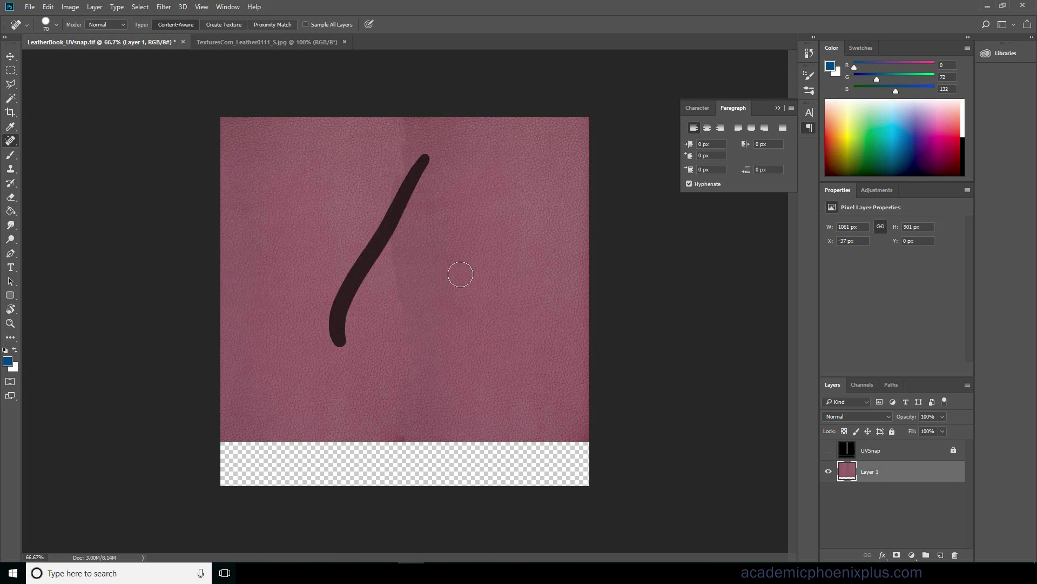
pyautogui.moveTo(350, 273); pyautogui.dragTo(435, 244)
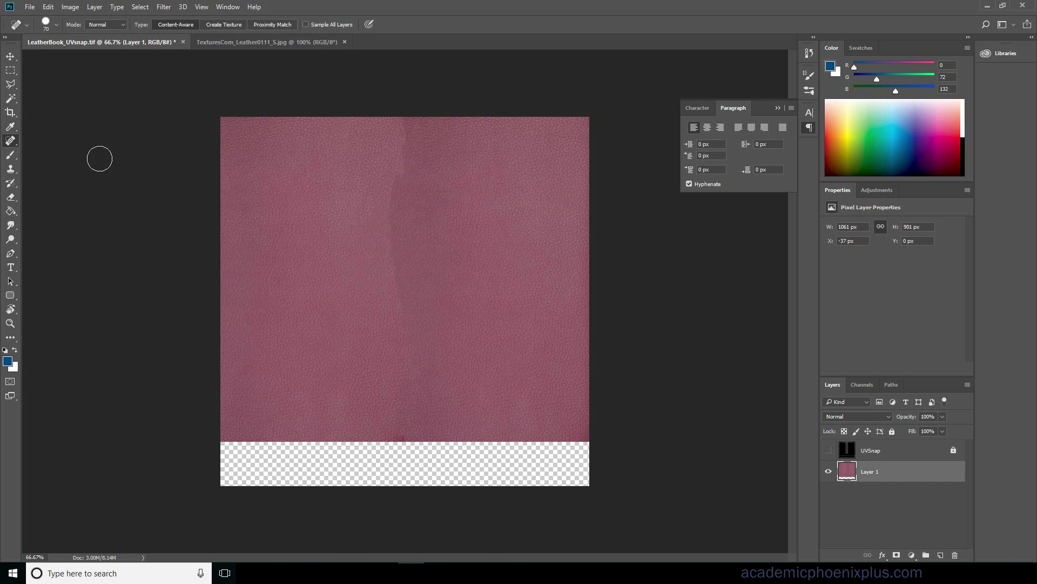
# Sample clean leather with an enlarged Healing Brush and paint over the vertical seam in the middle.
pyautogui.rightClick(18, 143)
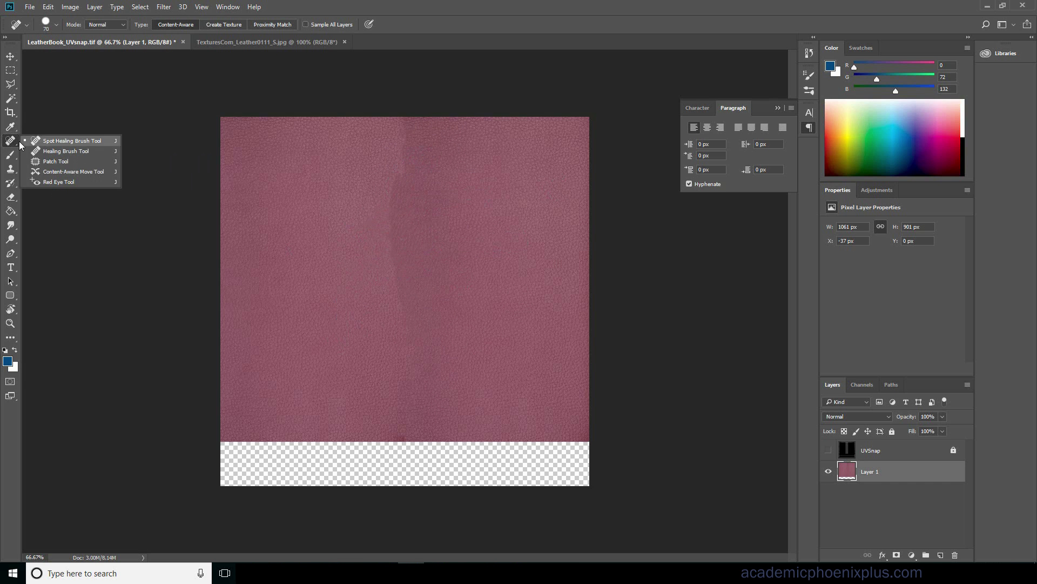
pyautogui.click(66, 152)
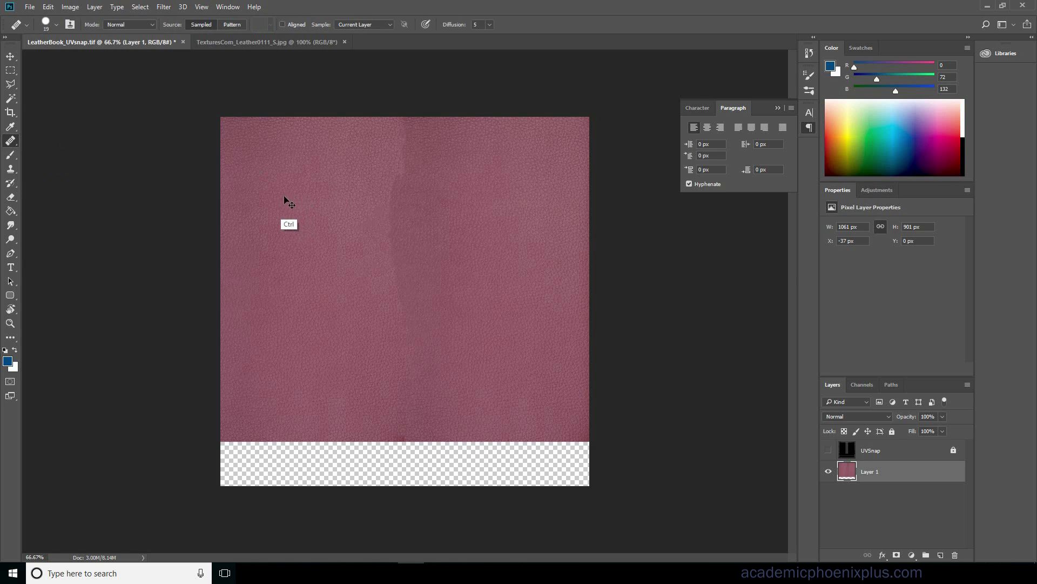
pyautogui.keyDown('alt'); pyautogui.click(246, 195); pyautogui.keyUp('alt')
pyautogui.press(']')
pyautogui.press(']')
pyautogui.press(']')
pyautogui.press(']')
pyautogui.press(']')
pyautogui.press(']')
pyautogui.press(']')
pyautogui.press(']')
pyautogui.press(']')
pyautogui.moveTo(405, 131)
pyautogui.mouseDown()
pyautogui.moveTo(393, 176)
pyautogui.moveTo(396, 242)
pyautogui.moveTo(411, 280)
pyautogui.moveTo(383, 338)
pyautogui.mouseUp()
pyautogui.moveTo(419, 144); pyautogui.dragTo(390, 265)
# Resample other clean leather areas and heal the remaining dark patches along the seam's upper half.
pyautogui.keyDown('alt'); pyautogui.click(268, 180); pyautogui.keyUp('alt')
pyautogui.moveTo(417, 152); pyautogui.dragTo(378, 248)
pyautogui.keyDown('alt'); pyautogui.click(305, 174); pyautogui.keyUp('alt')
pyautogui.click(322, 195)
# Clean up the leftover blotches around the healed seam with the Spot Healing Brush.
pyautogui.rightClick(10, 140)
pyautogui.click(54, 139)
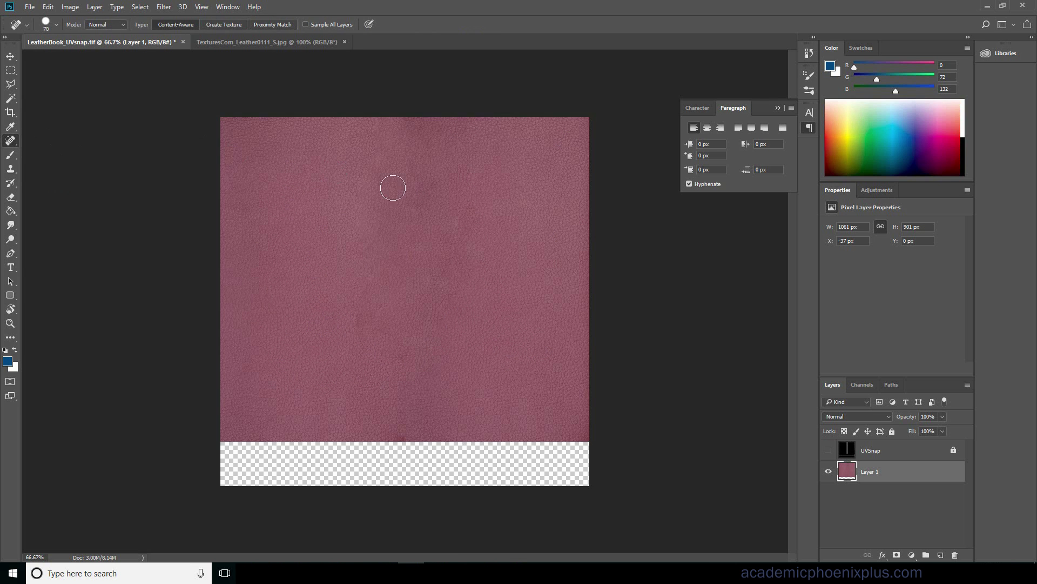
pyautogui.moveTo(478, 186); pyautogui.dragTo(478, 209)
pyautogui.moveTo(370, 265); pyautogui.dragTo(362, 319)
pyautogui.click(404, 359)
pyautogui.click(464, 223)
pyautogui.moveTo(473, 236); pyautogui.dragTo(441, 293)
# Show UVSnap again, add a new layer above the leather, and make a rectangular selection around the lower page UVs.
pyautogui.click(829, 450)
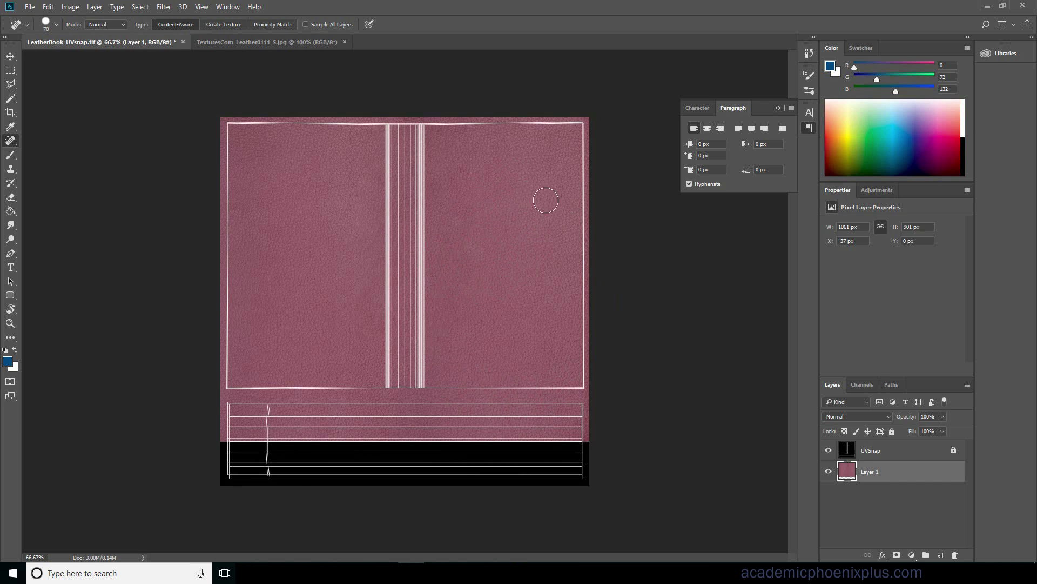
pyautogui.click(941, 555)
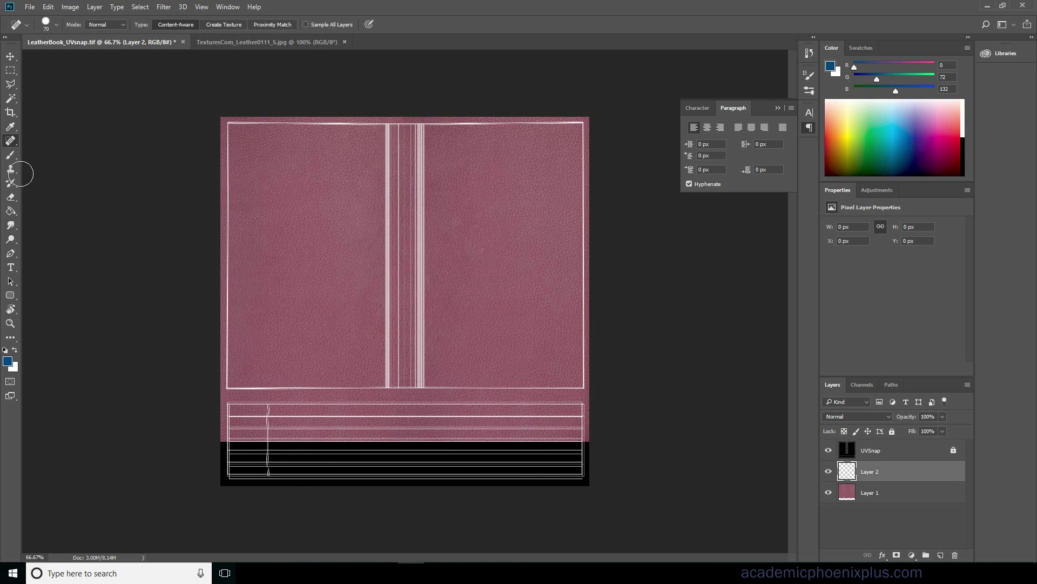
pyautogui.click(10, 70)
pyautogui.moveTo(225, 398); pyautogui.dragTo(586, 483)
# Choose a light peach foreground color and fill the selected page area on the new layer with it.
pyautogui.click(7, 360)
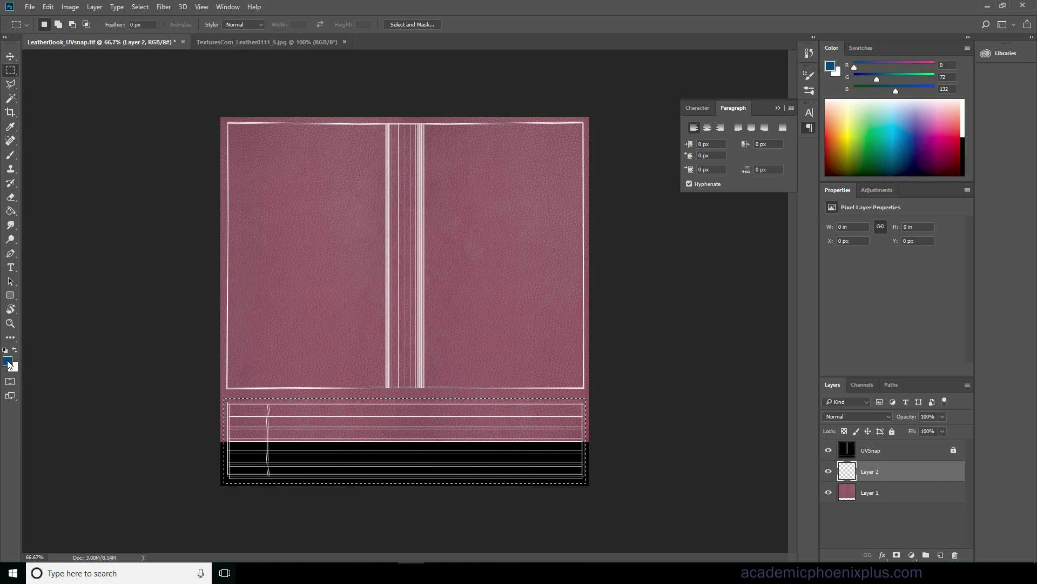
pyautogui.click(210, 501)
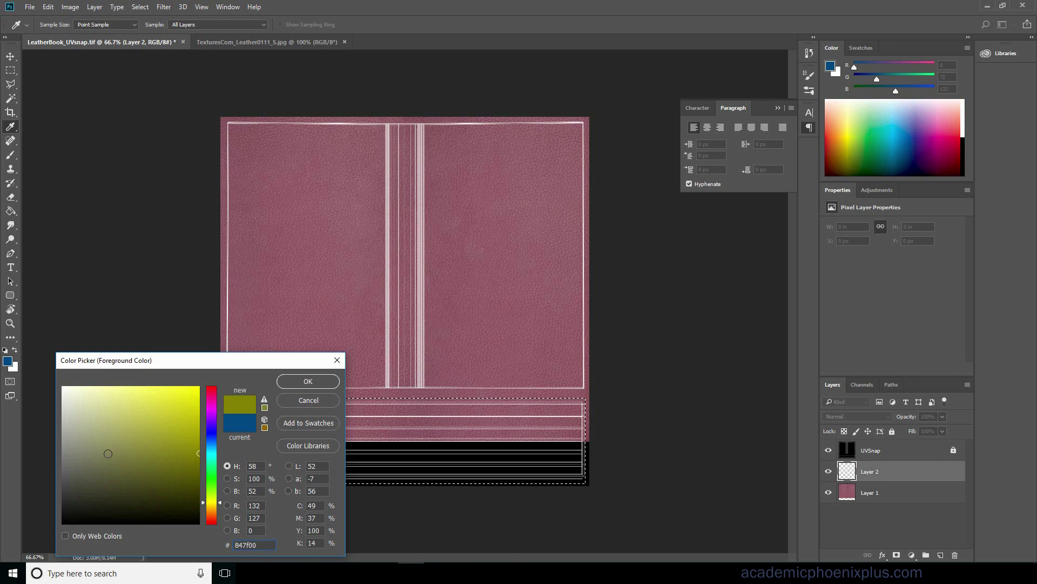
pyautogui.click(193, 474)
pyautogui.click(211, 512)
pyautogui.click(153, 451)
pyautogui.click(157, 404)
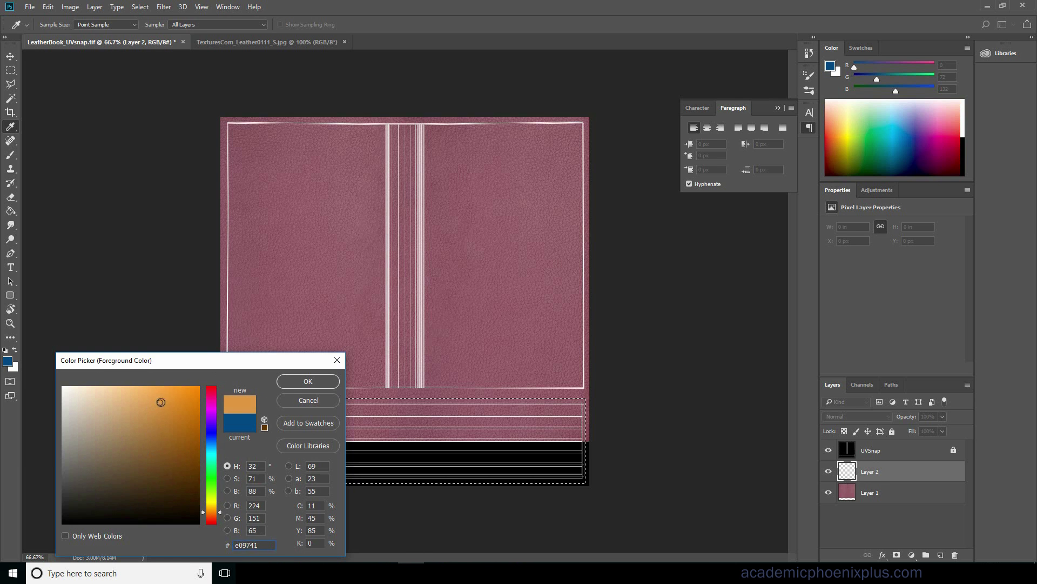
pyautogui.click(210, 502)
pyautogui.click(106, 405)
pyautogui.moveTo(96, 407); pyautogui.dragTo(93, 444)
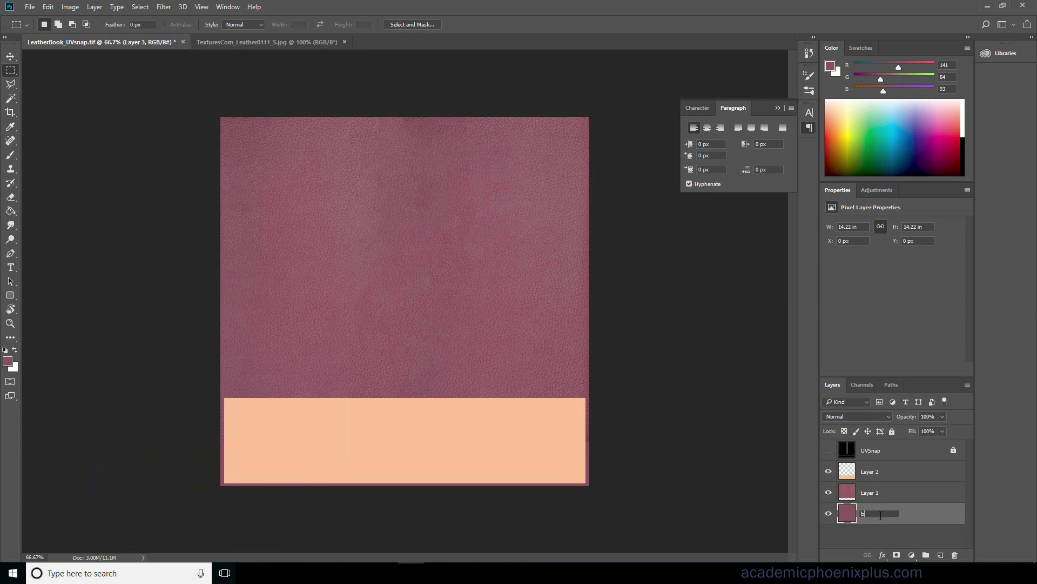
# Name the solid-color bottom layer background, the leather layer leateher, and the peach layer Paper.
pyautogui.write('nd')
pyautogui.press('Return')
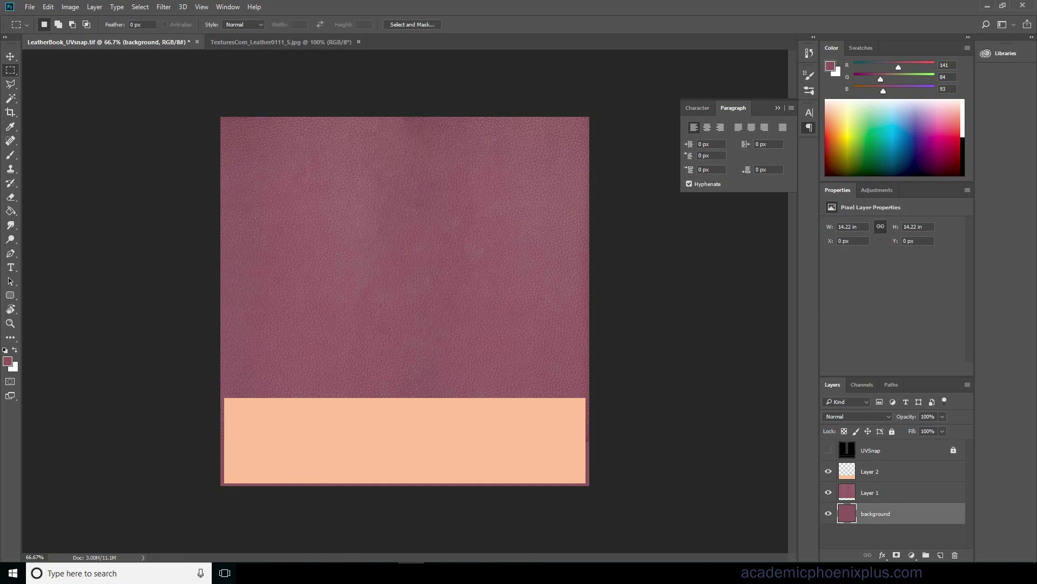
pyautogui.doubleClick(868, 494)
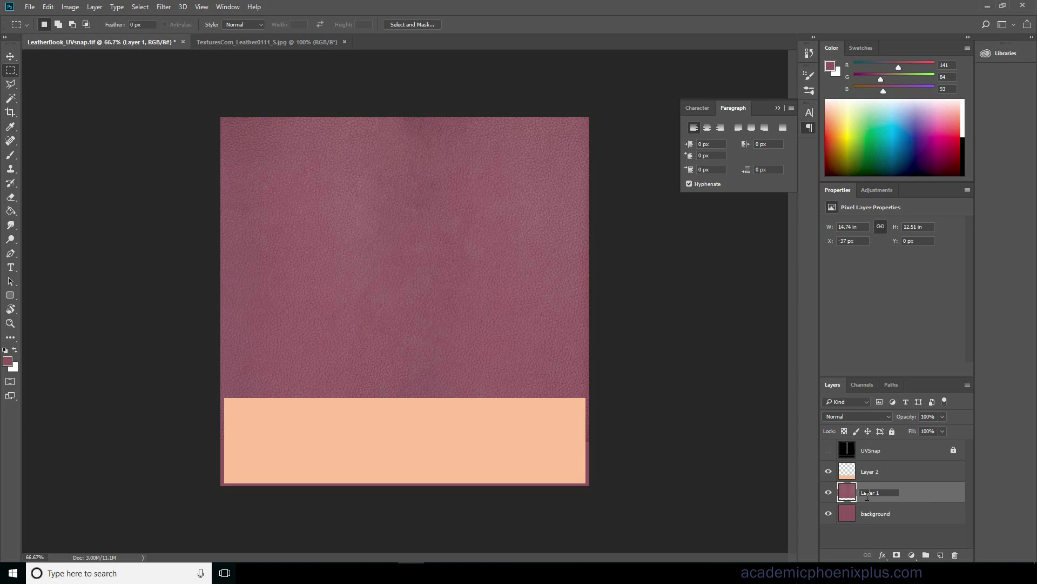
pyautogui.write('leateher')
pyautogui.press('Return')
pyautogui.doubleClick(868, 473)
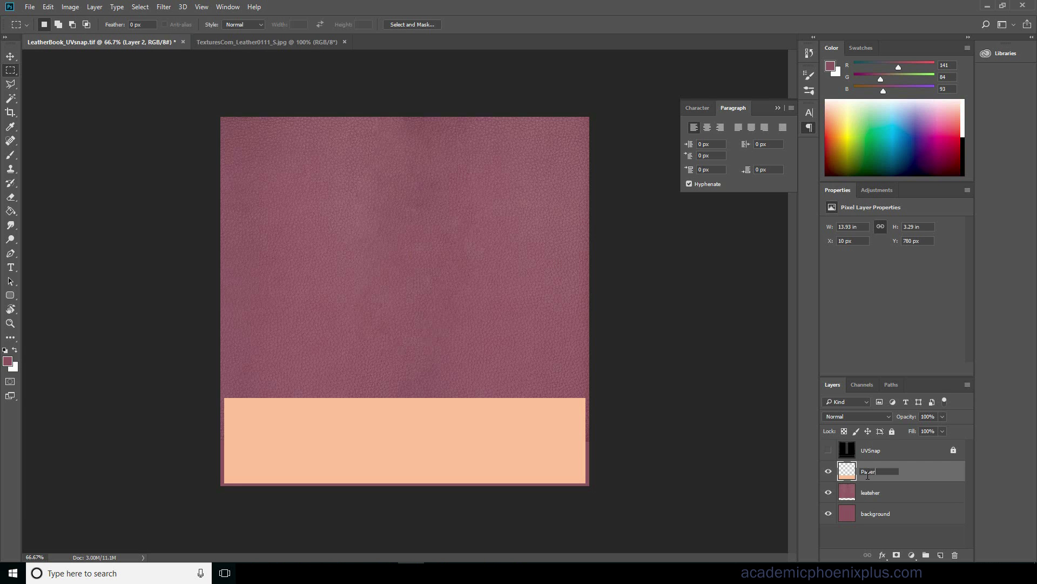
pyautogui.press('Return')
# Save the document in the images folder as LeatherBook_CLR in Photoshop format with Maximize Compatibility on.
pyautogui.hotkey('ctrl', 'shift', 's')
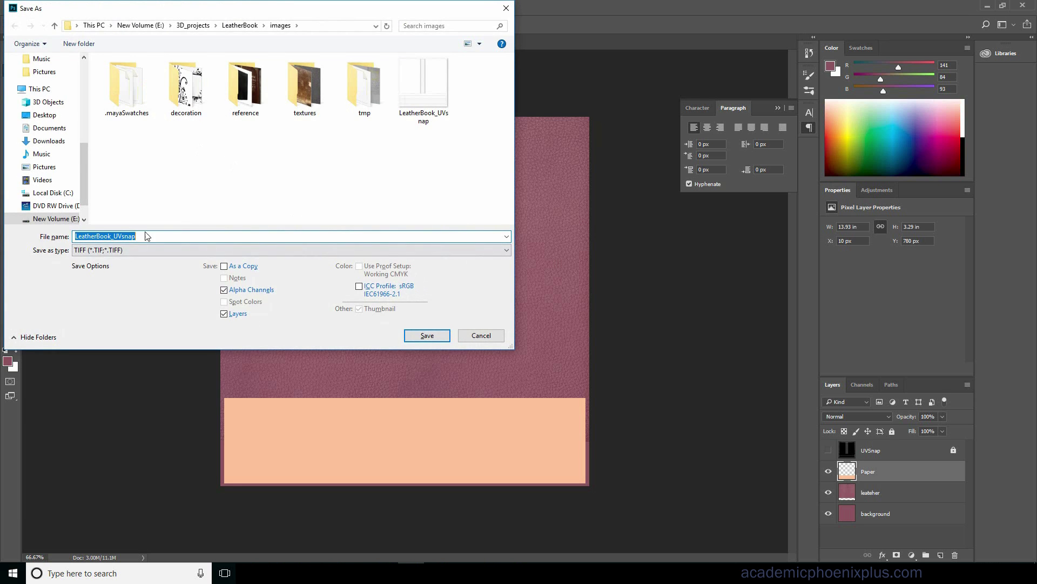
pyautogui.click(115, 236)
pyautogui.click(135, 256)
pyautogui.click(135, 264)
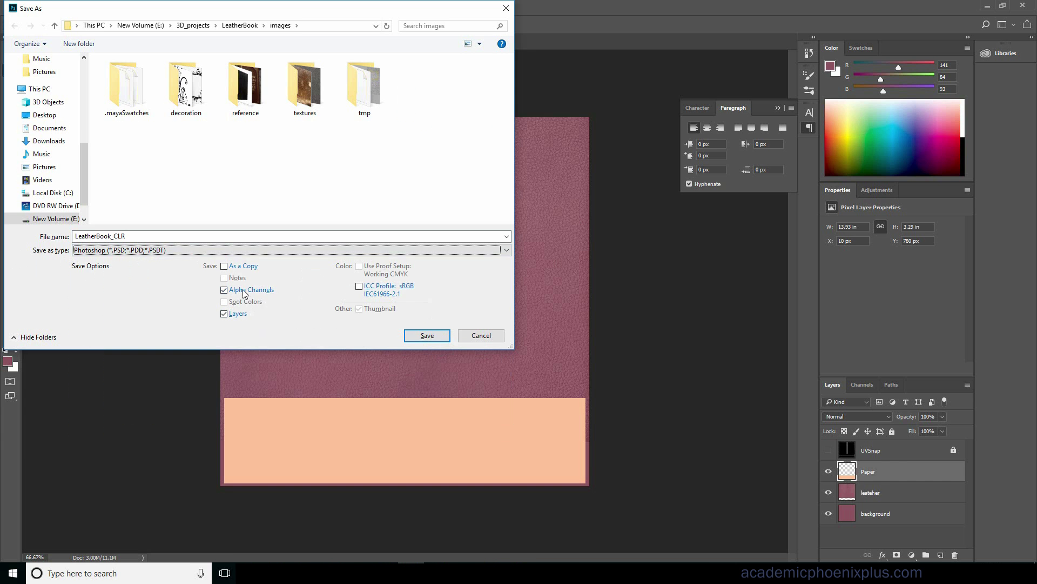
pyautogui.click(427, 335)
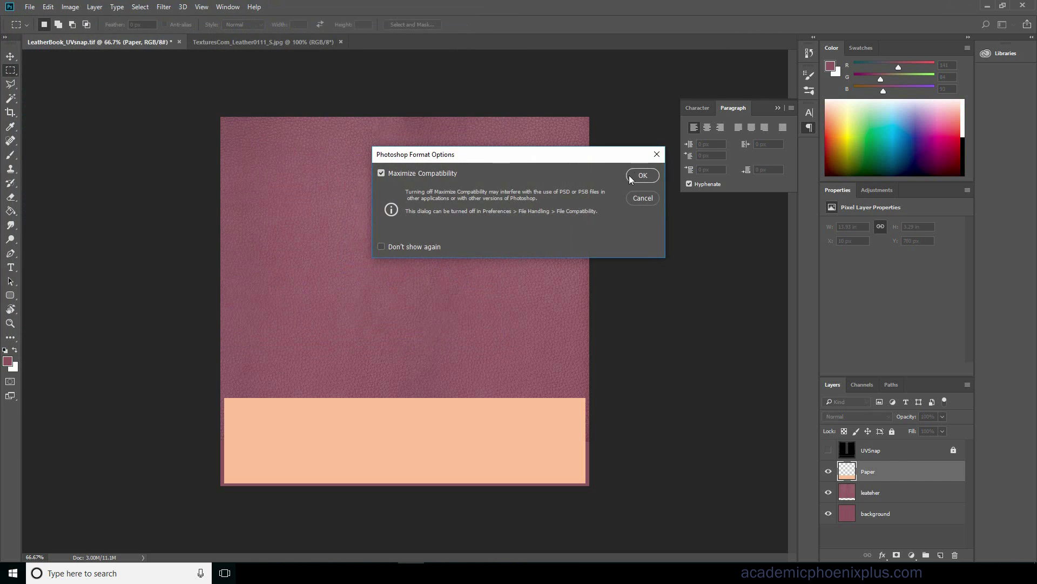
pyautogui.click(638, 176)
# Delete the Alpha 1 channel and save the document.
pyautogui.click(861, 385)
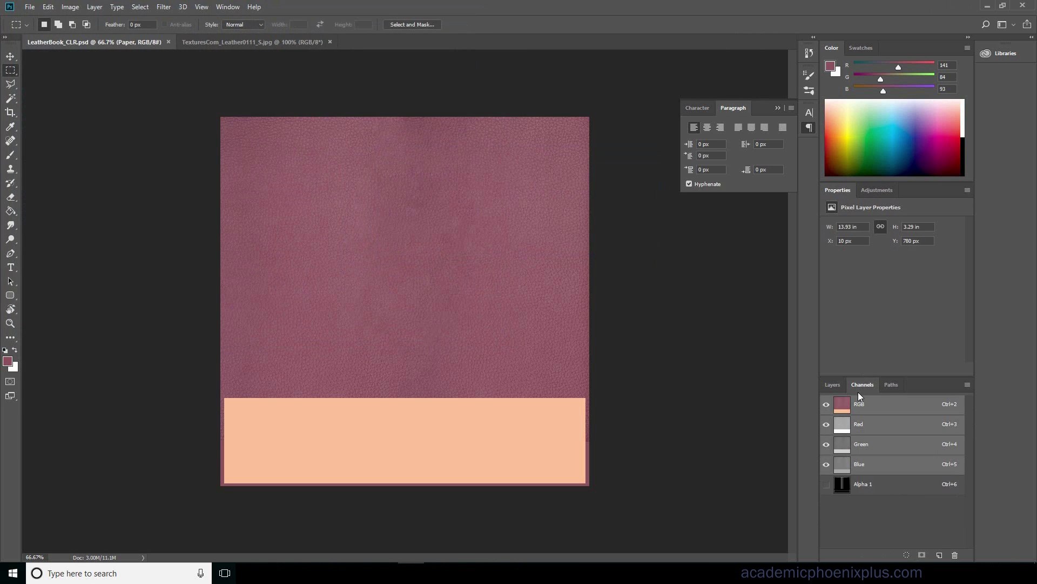
pyautogui.moveTo(865, 484); pyautogui.dragTo(955, 553)
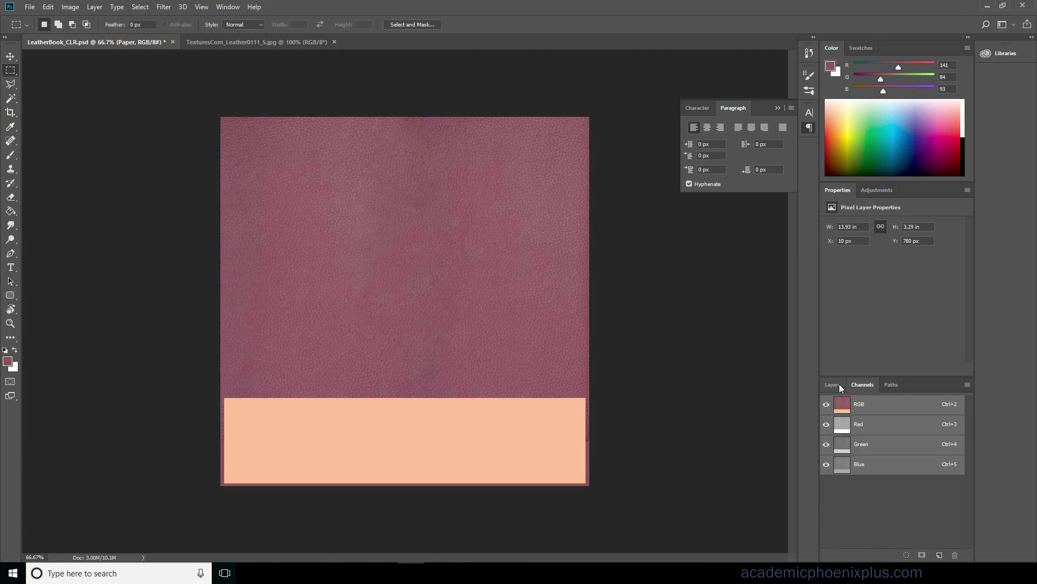
pyautogui.click(840, 386)
pyautogui.hotkey('ctrl', 's')
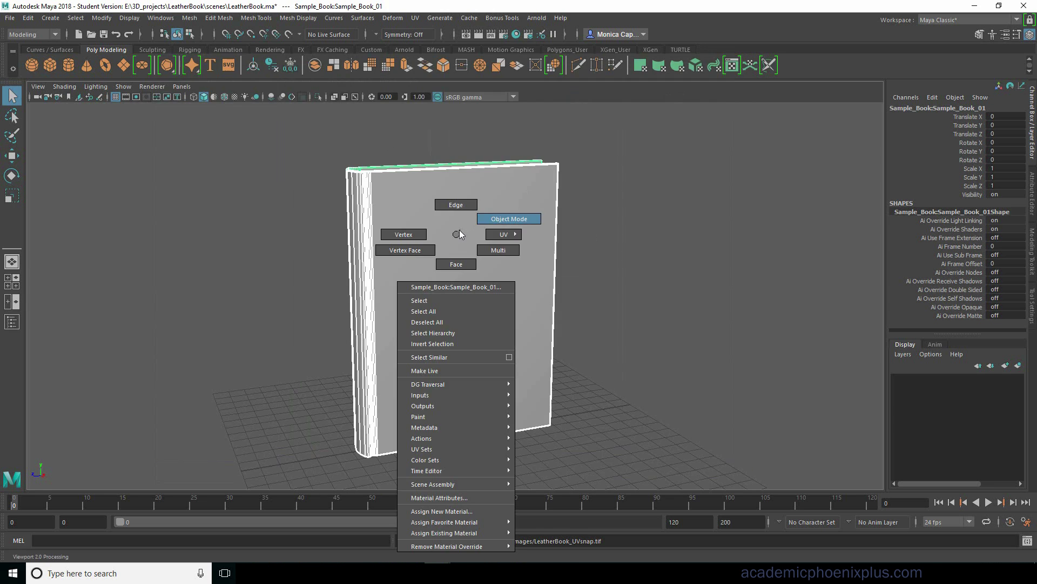
# Switch to Maya, assign the book a new Arnold aiStandardSurface material, and set its base Weight to 1.000.
pyautogui.moveTo(459, 229); pyautogui.dragTo(480, 507, button='right')
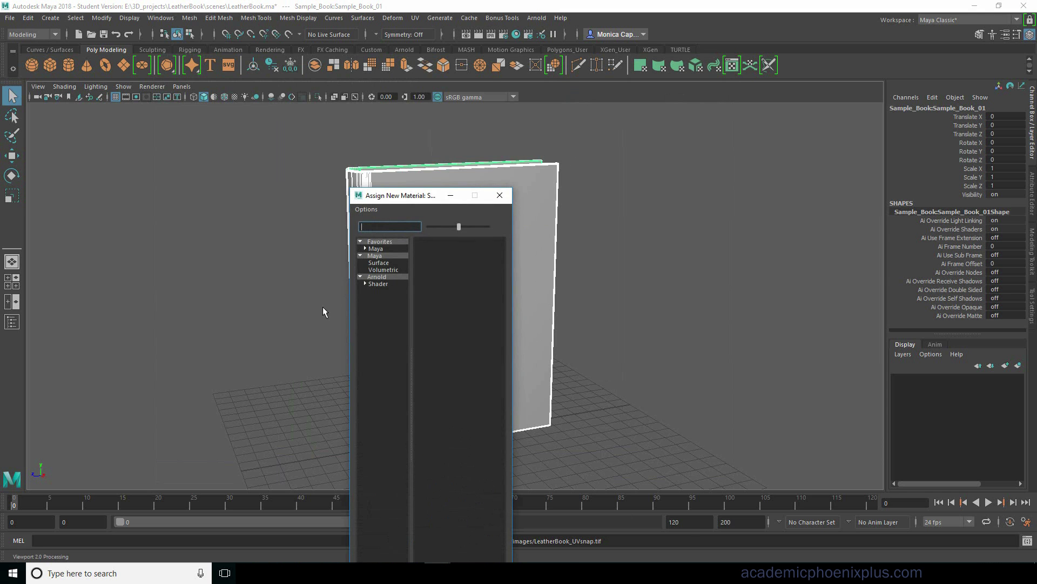
pyautogui.click(377, 276)
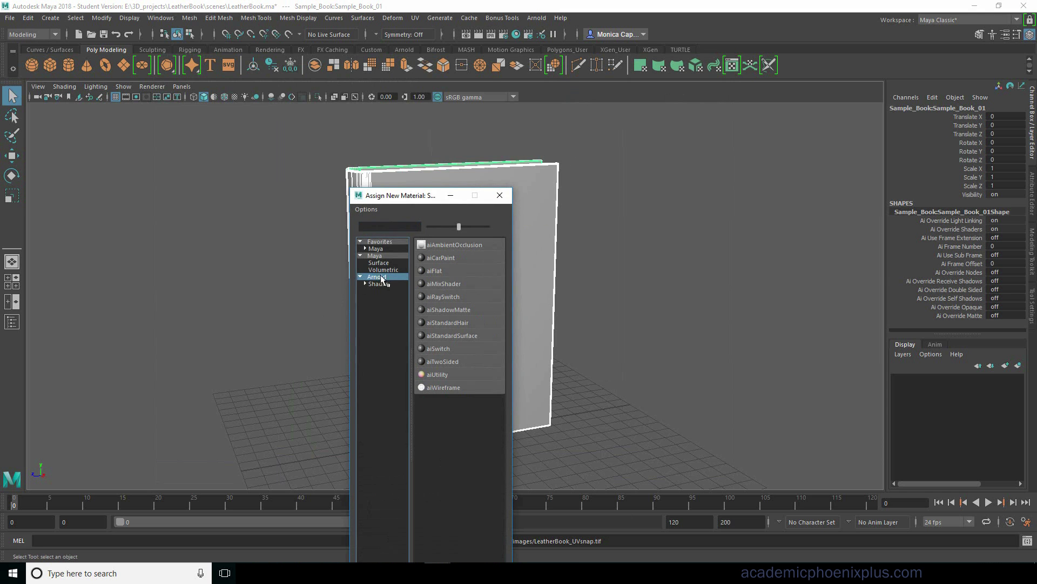
pyautogui.click(490, 333)
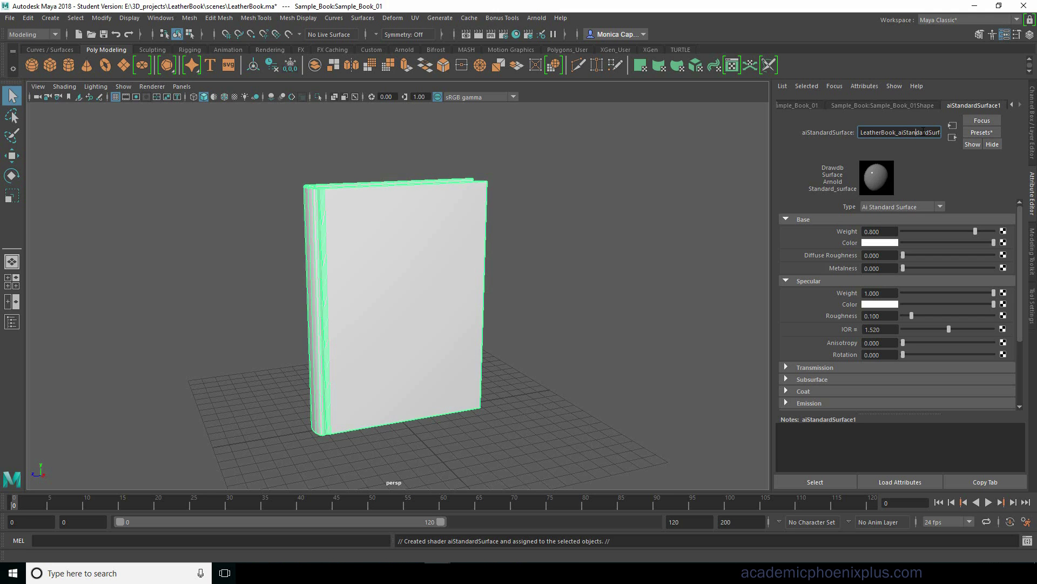
pyautogui.moveTo(975, 231); pyautogui.dragTo(996, 232)
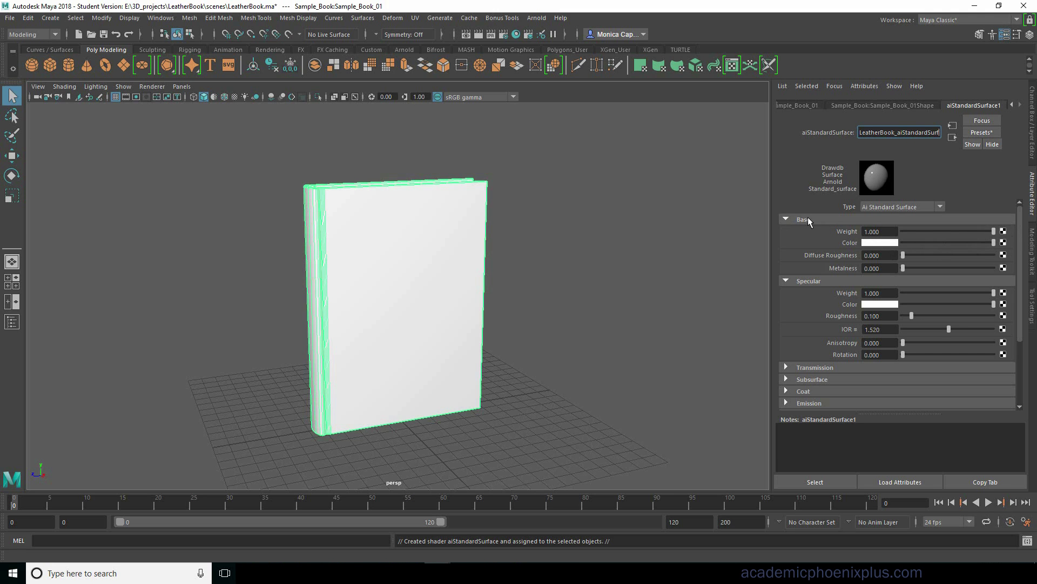
# Create a File texture for the material's base Color and load LeatherBook_CLR.psd from the project's images folder.
pyautogui.click(1002, 243)
pyautogui.click(471, 285)
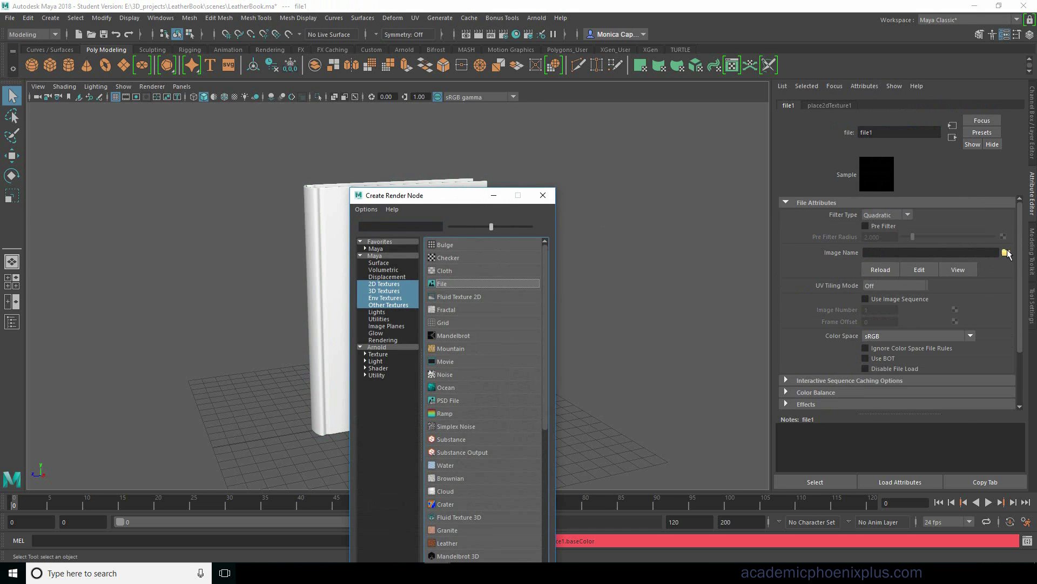
pyautogui.click(1006, 252)
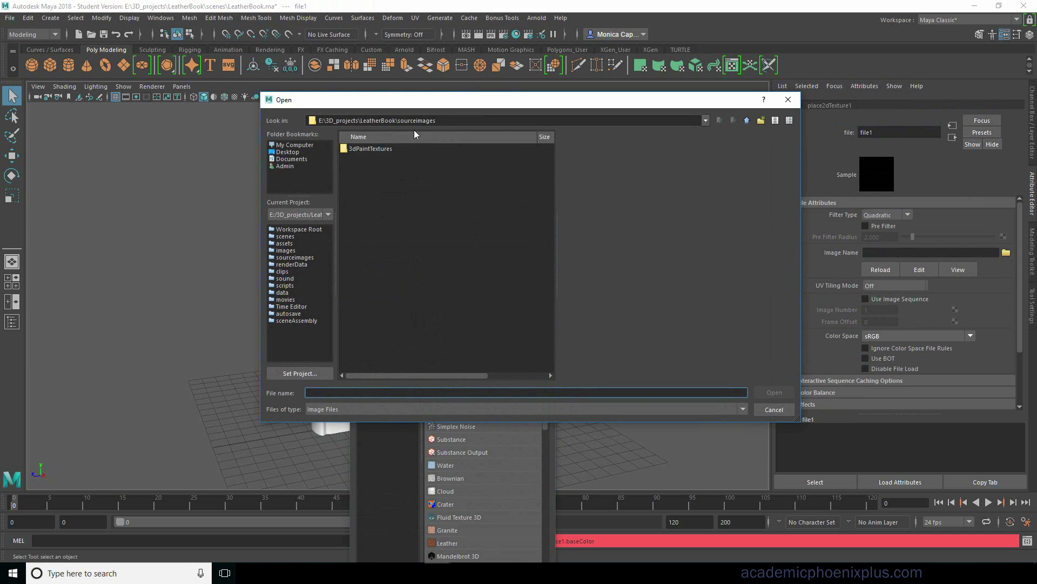
pyautogui.click(748, 121)
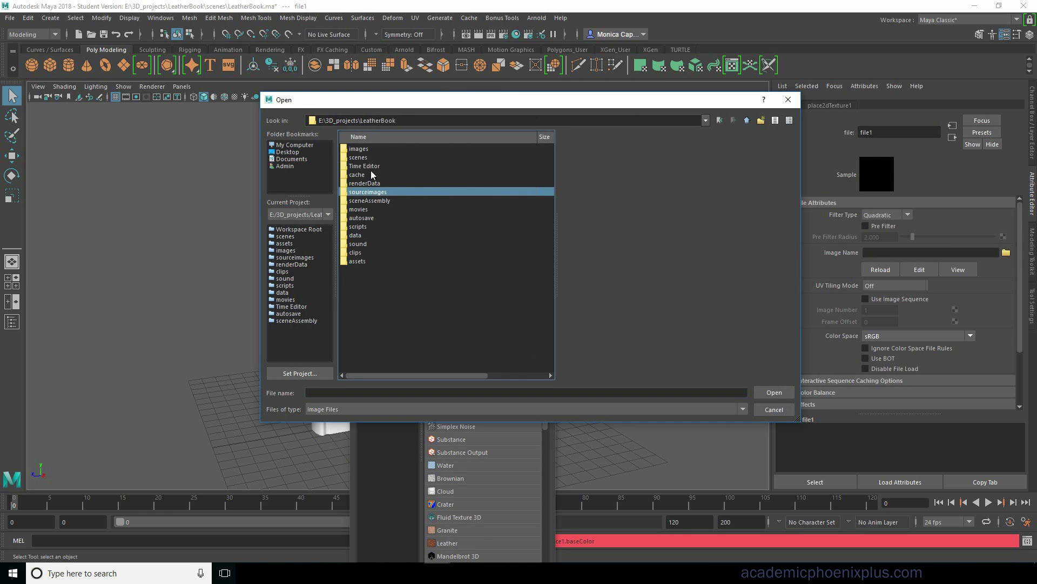
pyautogui.doubleClick(359, 149)
pyautogui.doubleClick(447, 171)
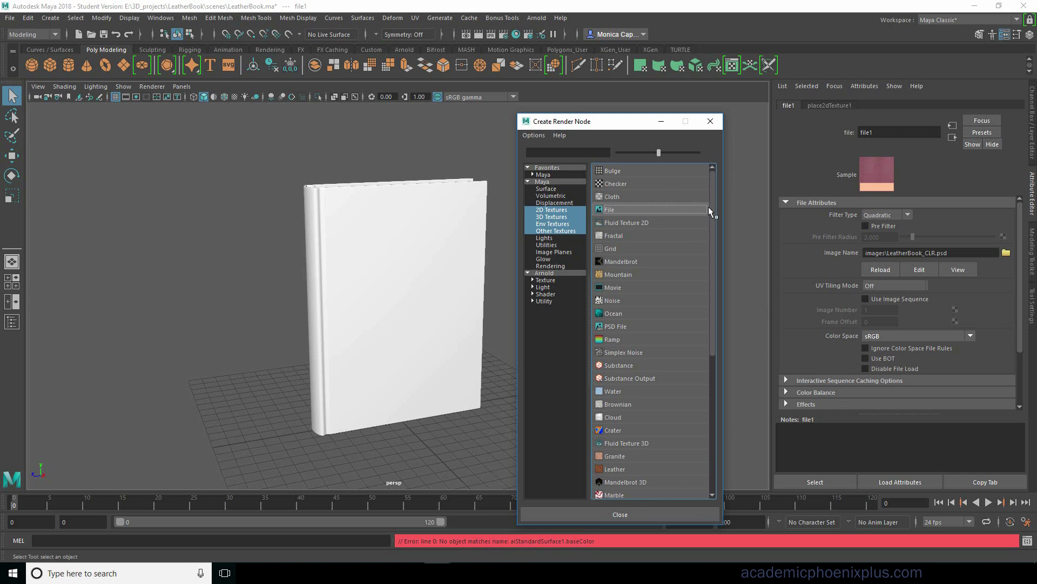
# Connect the file1 texture to LeatherBook_aiStandardSurf's base Color using Hypershade, and turn on textured display in the viewport.
pyautogui.click(953, 137)
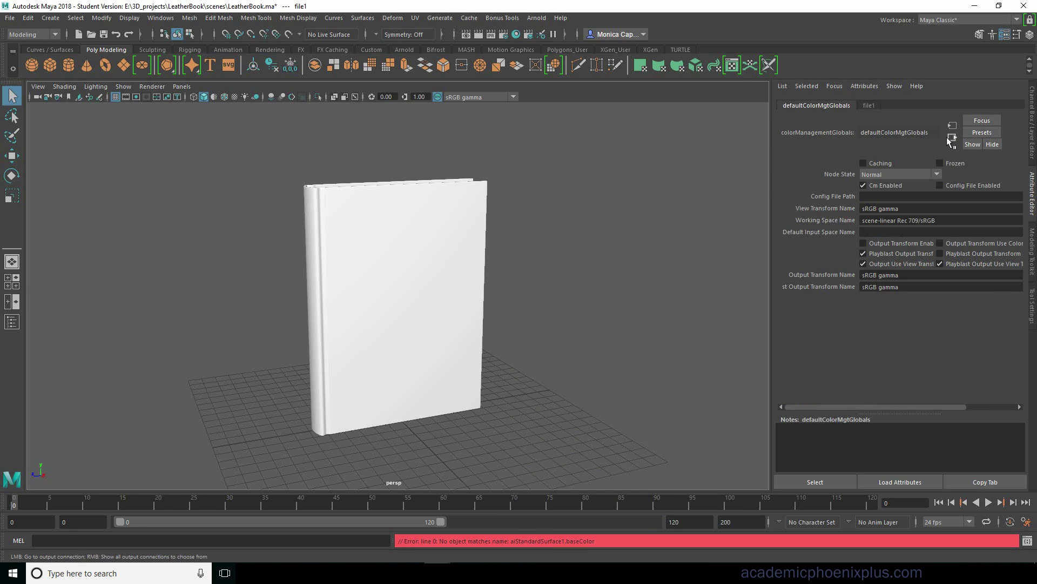
pyautogui.click(371, 308)
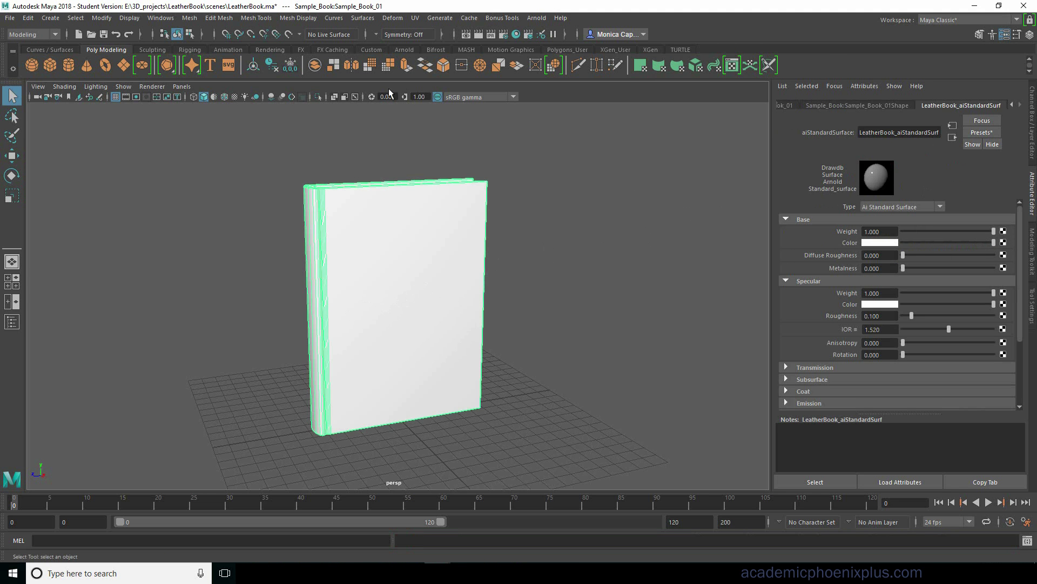
pyautogui.click(516, 34)
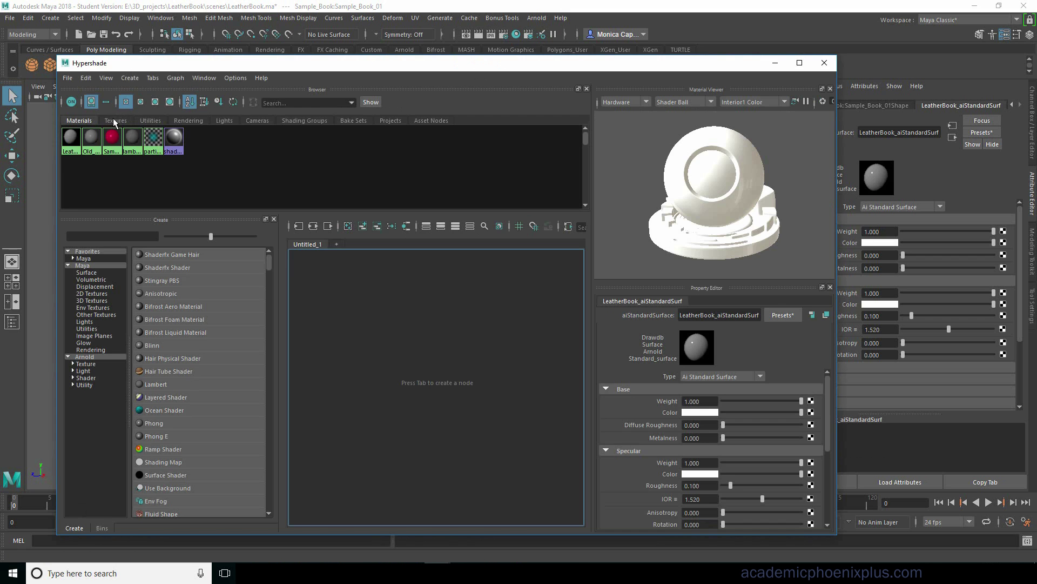
pyautogui.click(115, 120)
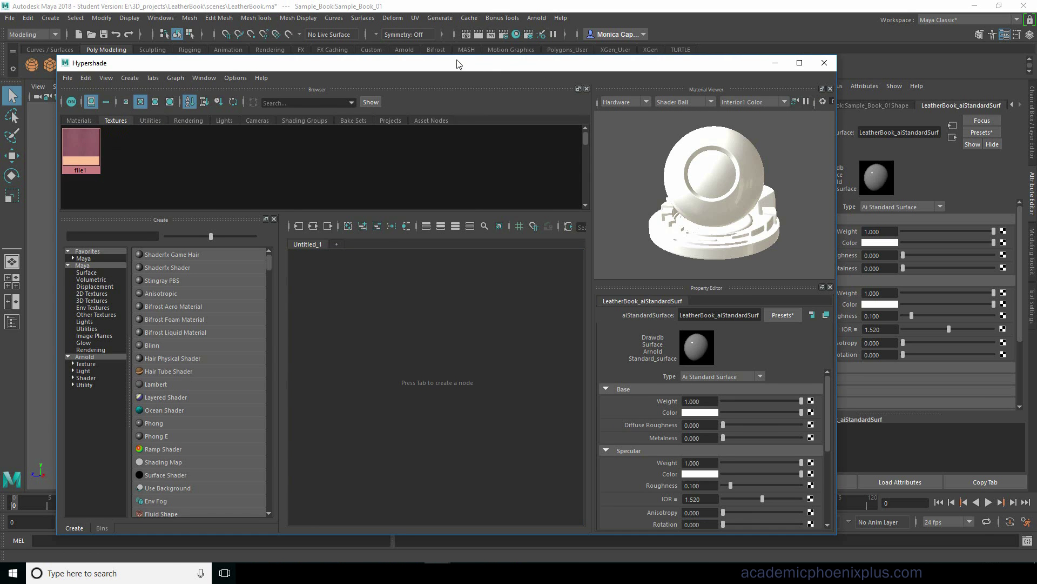
pyautogui.moveTo(457, 63); pyautogui.dragTo(405, 57)
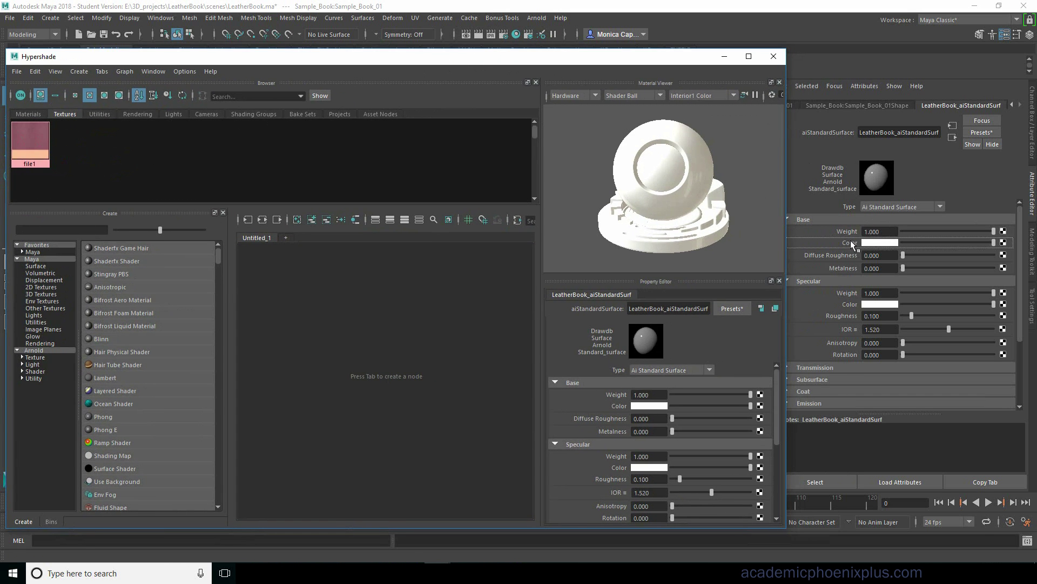
pyautogui.moveTo(853, 244); pyautogui.dragTo(853, 244, button='middle')
pyautogui.click(735, 60)
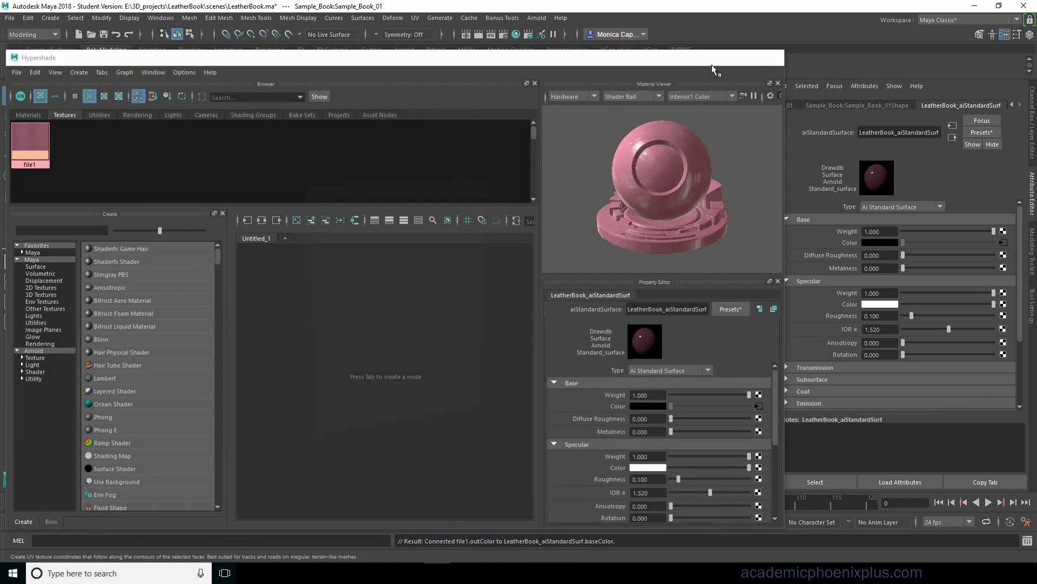
pyautogui.press('6')
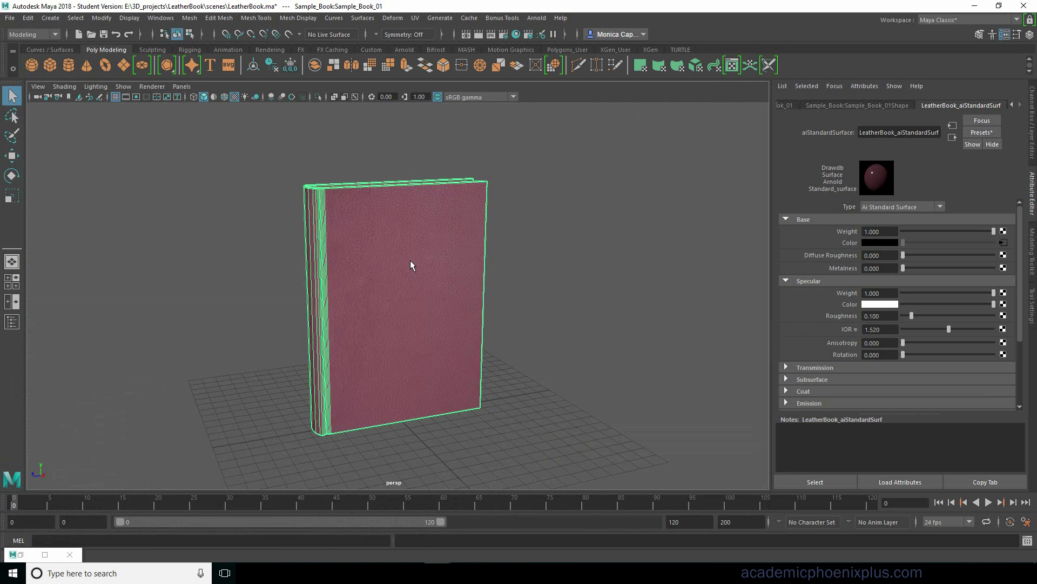
# Set the book material's Specular Weight to 0.000 and inspect the leather cover from several angles.
pyautogui.click(567, 284)
pyautogui.keyDown('alt'); pyautogui.moveTo(443, 319); pyautogui.dragTo(423, 276); pyautogui.keyUp('alt')
pyautogui.click(463, 276)
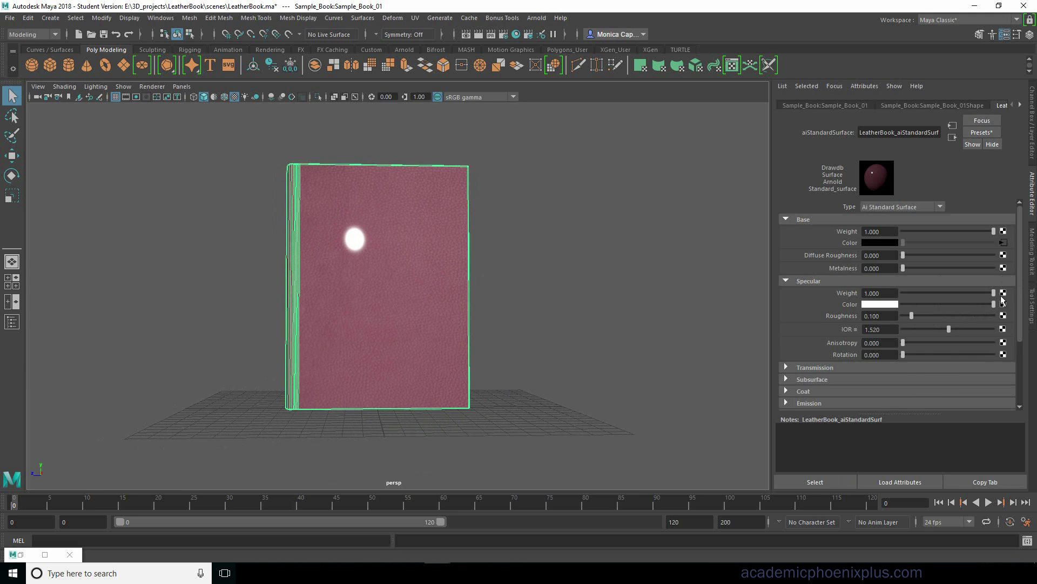
pyautogui.moveTo(905, 292); pyautogui.dragTo(888, 291)
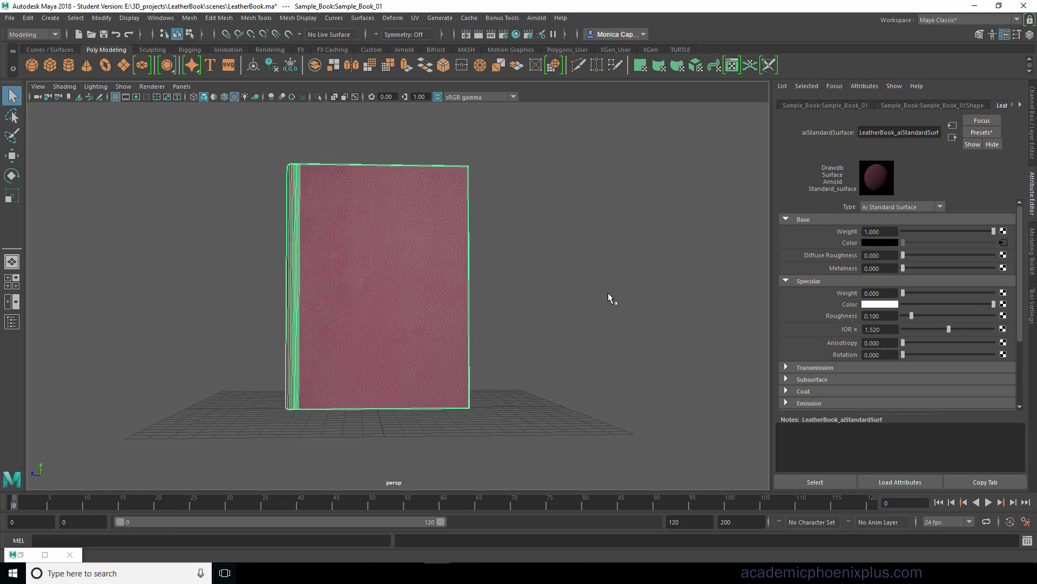
pyautogui.keyDown('alt'); pyautogui.moveTo(513, 326); pyautogui.dragTo(517, 264); pyautogui.keyUp('alt')
pyautogui.keyDown('alt'); pyautogui.moveTo(518, 265); pyautogui.dragTo(641, 297, button='right'); pyautogui.keyUp('alt')
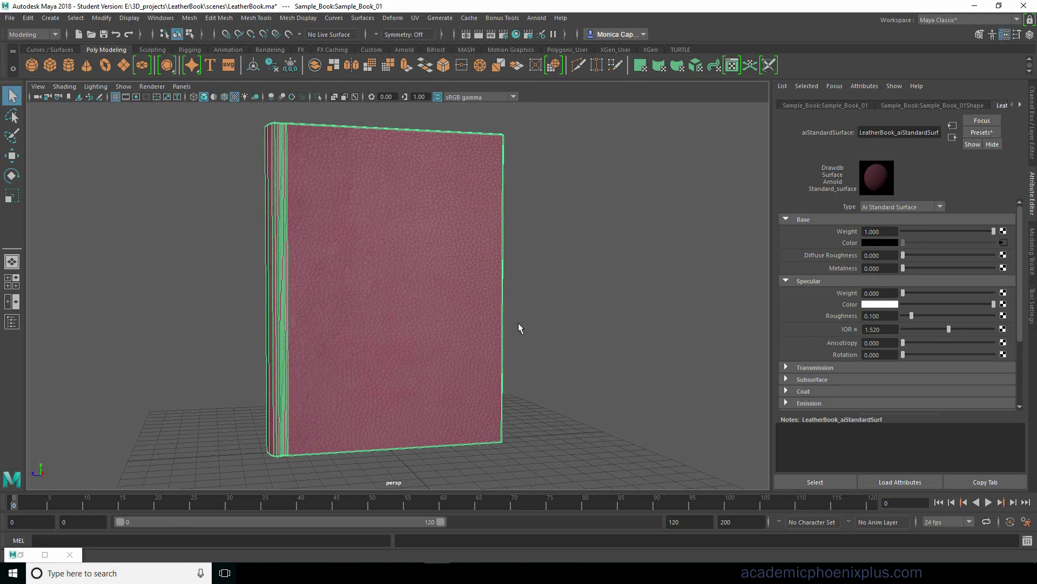
pyautogui.keyDown('alt'); pyautogui.moveTo(519, 328); pyautogui.dragTo(572, 323); pyautogui.keyUp('alt')
pyautogui.keyDown('alt'); pyautogui.moveTo(472, 301); pyautogui.dragTo(516, 244); pyautogui.keyUp('alt')
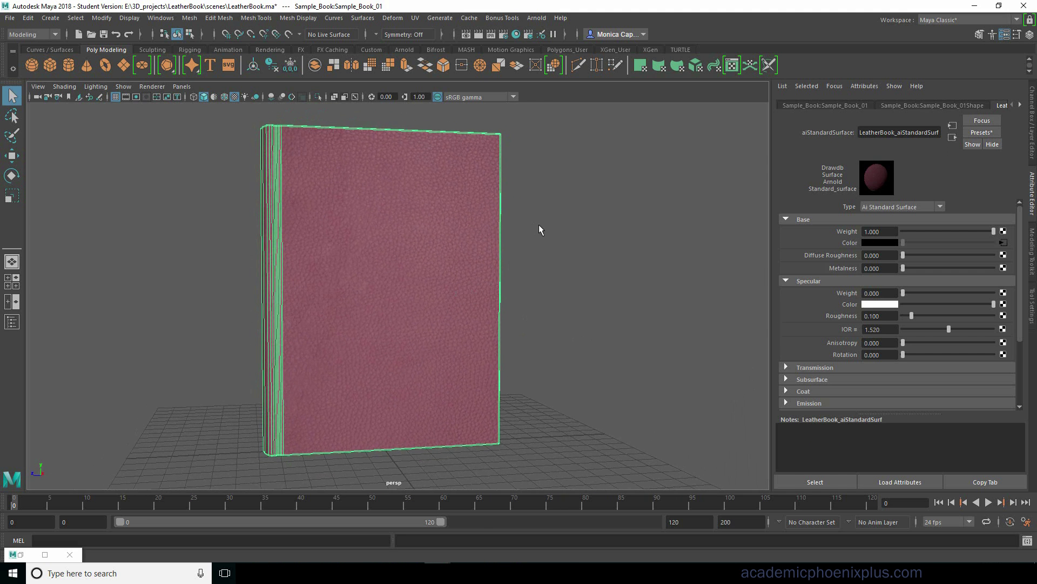
pyautogui.keyDown('alt'); pyautogui.moveTo(539, 230); pyautogui.dragTo(564, 242, button='right'); pyautogui.keyUp('alt')
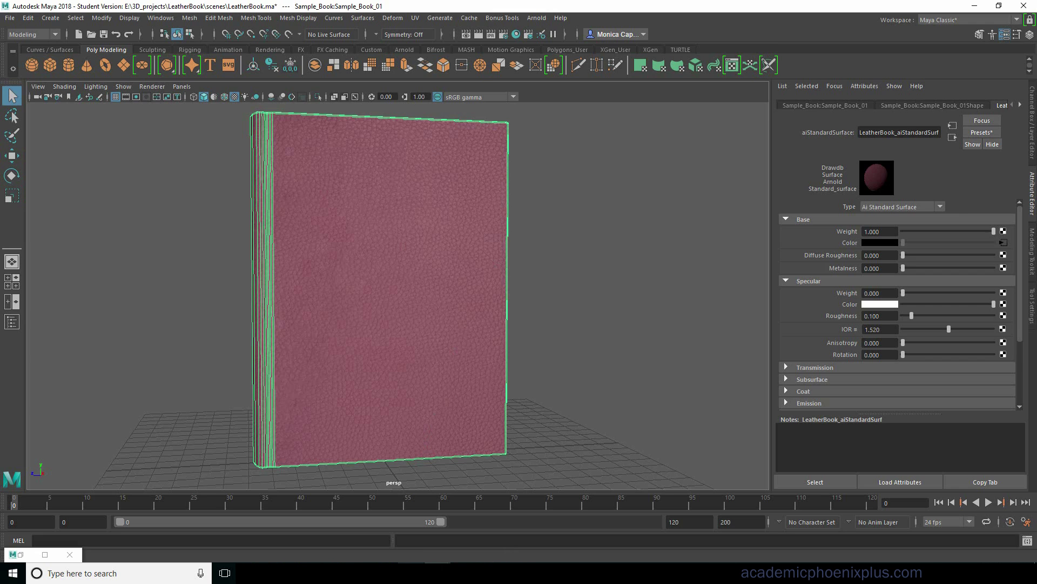
# Switch to Photoshop, show the UVSnap layer, and open decor3 from the images\decoration folder as a separate document.
pyautogui.hotkey('alt', 'Tab')
pyautogui.click(828, 450)
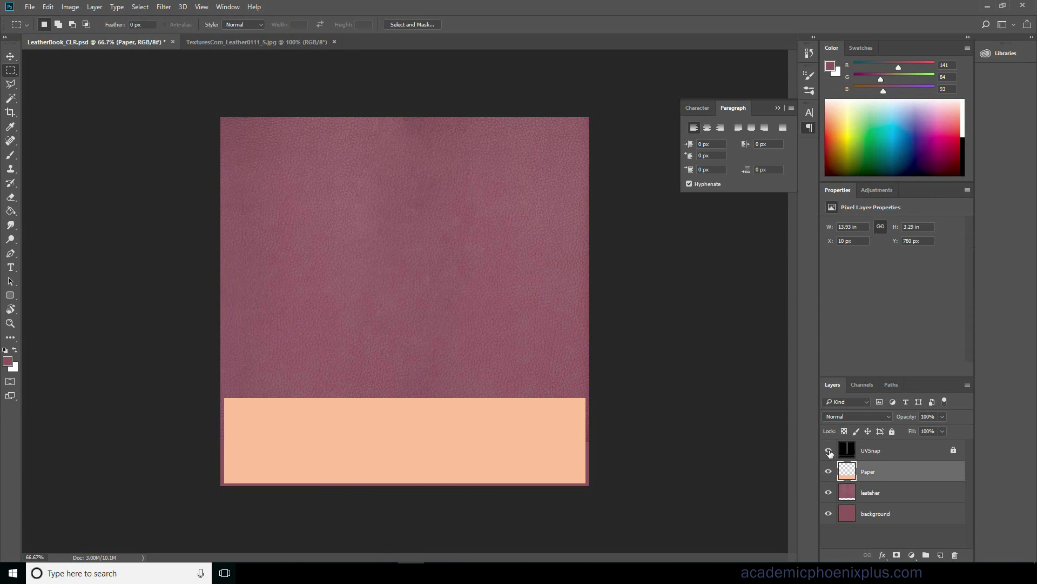
pyautogui.hotkey('alt', 'Tab')
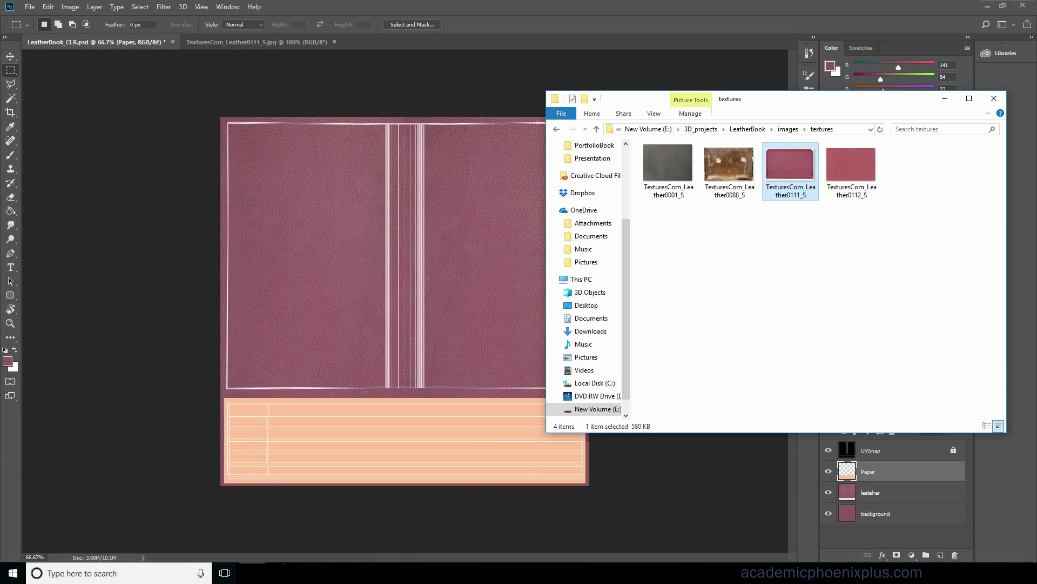
pyautogui.click(788, 129)
pyautogui.doubleClick(729, 167)
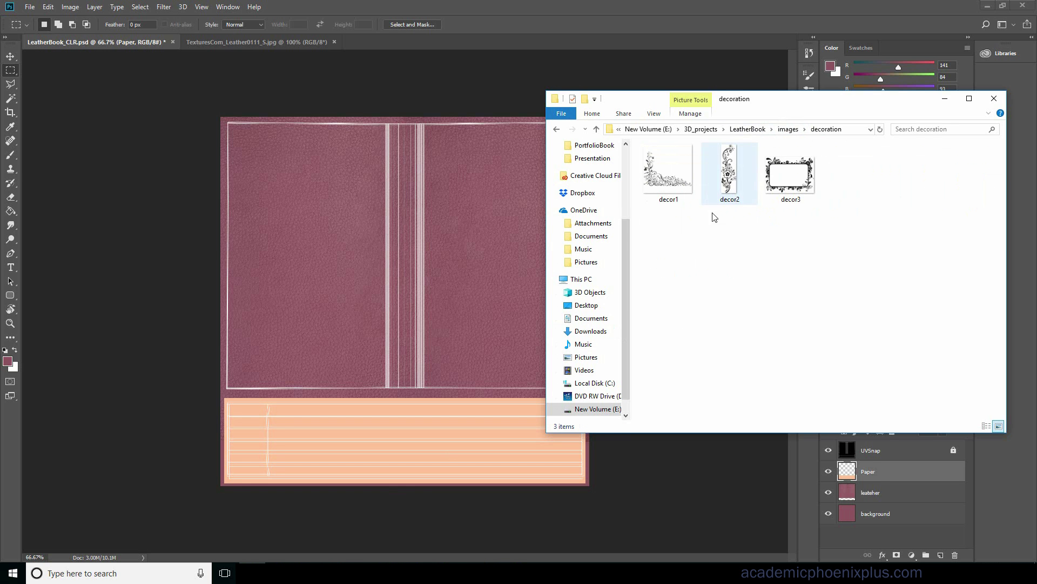
pyautogui.click(795, 204)
pyautogui.moveTo(813, 199); pyautogui.dragTo(615, 42)
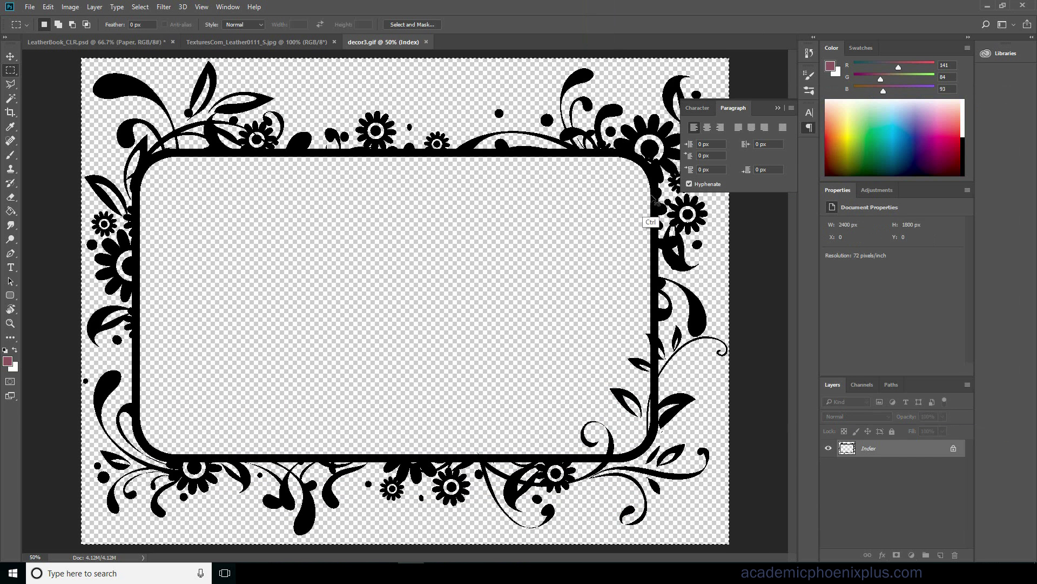
# Copy the decor3 frame into LeatherBook_CLR, scale it to about 5.63 × 4.14 in on the upper right-hand cover, and name its layer decor.
pyautogui.keyDown('ctrl'); pyautogui.moveTo(108, 49); pyautogui.dragTo(253, 52); pyautogui.keyUp('ctrl')
pyautogui.hotkey('ctrl', 't')
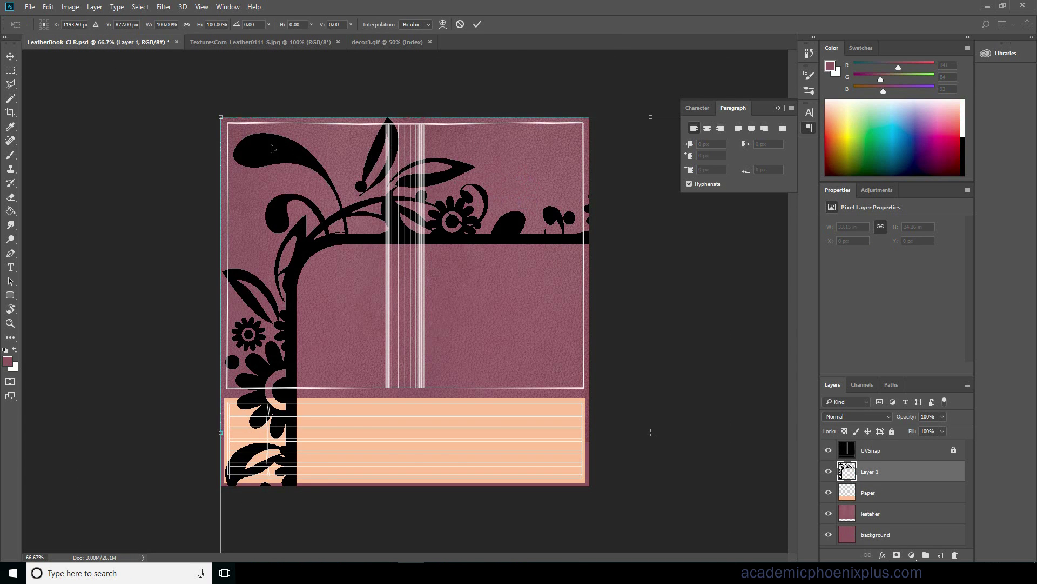
pyautogui.moveTo(219, 120); pyautogui.dragTo(483, 206)
pyautogui.moveTo(537, 221); pyautogui.dragTo(502, 164)
pyautogui.moveTo(446, 146)
pyautogui.mouseDown()
pyautogui.moveTo(433, 128)
pyautogui.moveTo(433, 136)
pyautogui.mouseUp()
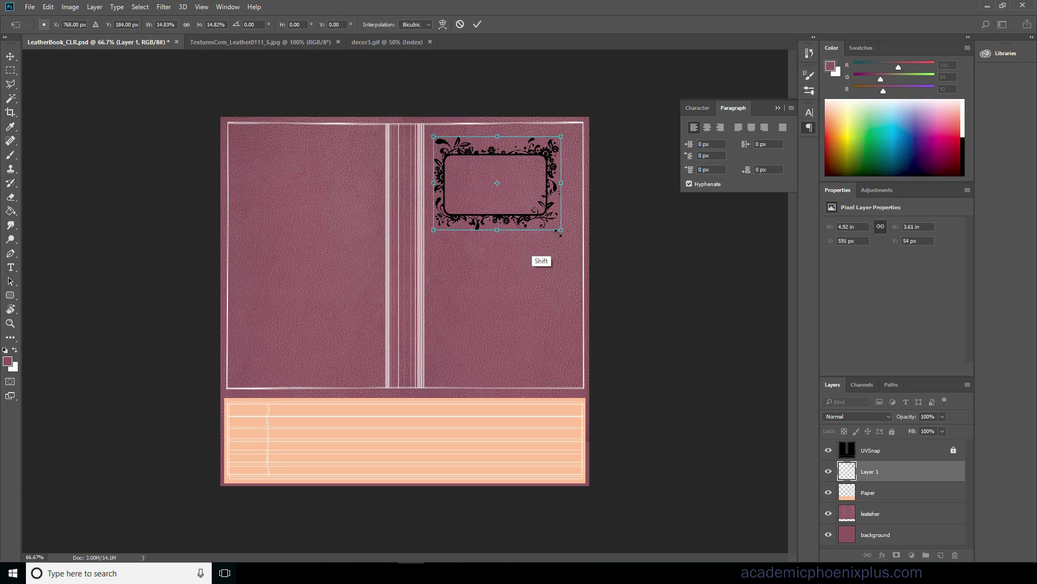
pyautogui.keyDown('shift'); pyautogui.moveTo(561, 230); pyautogui.dragTo(579, 245); pyautogui.keyUp('shift')
pyautogui.press('Return')
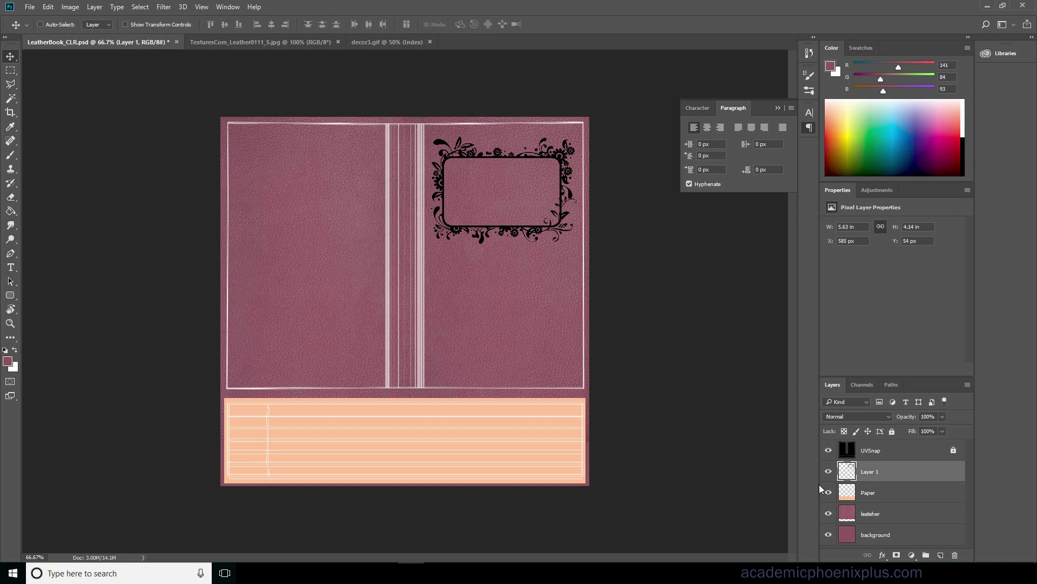
pyautogui.doubleClick(872, 471)
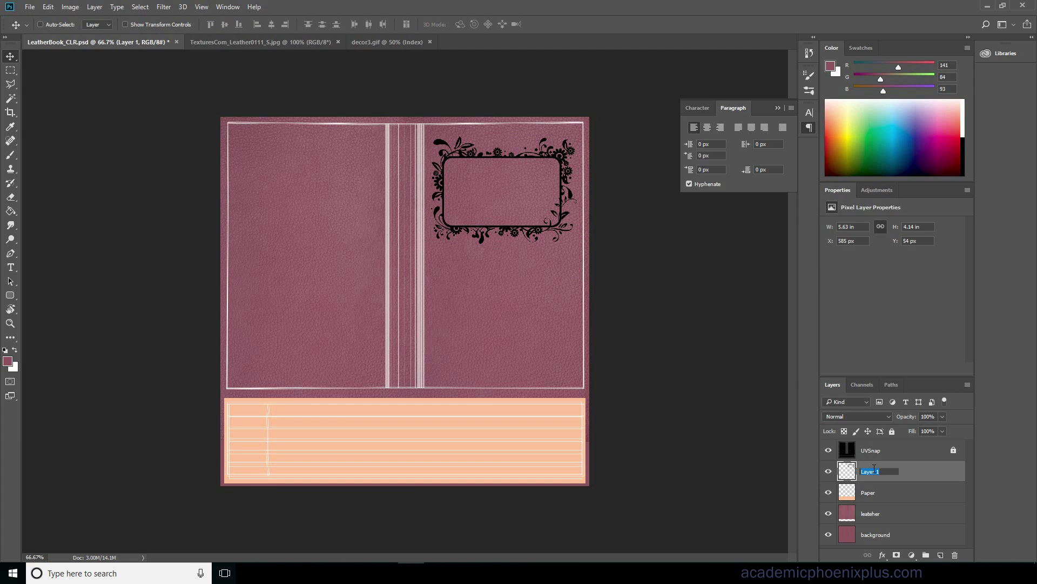
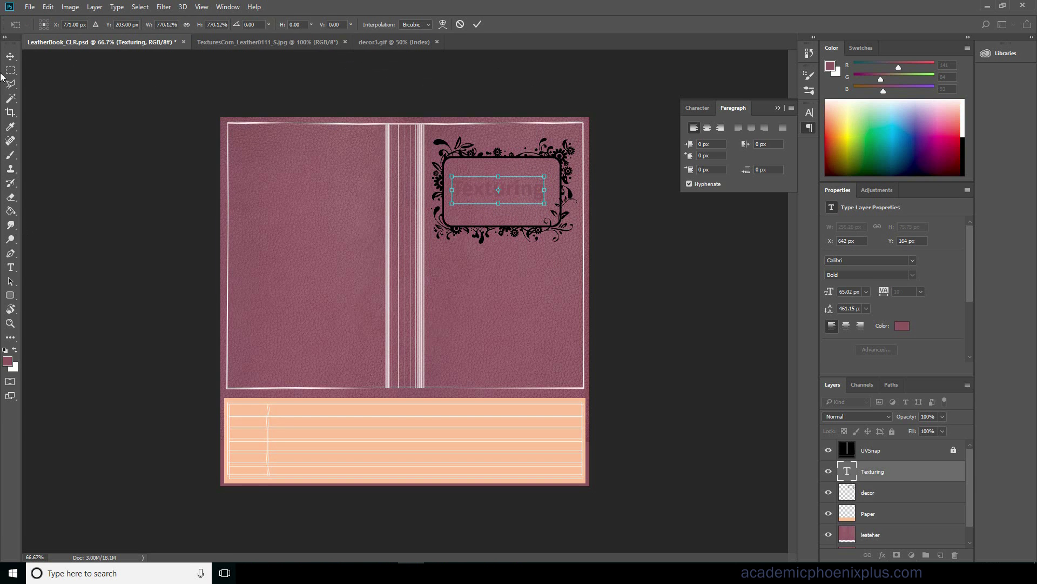
# Apply the Texturing text's transform, then set the text color to black (000000) and the font to Blackadder ITC.
pyautogui.click(10, 56)
pyautogui.click(465, 217)
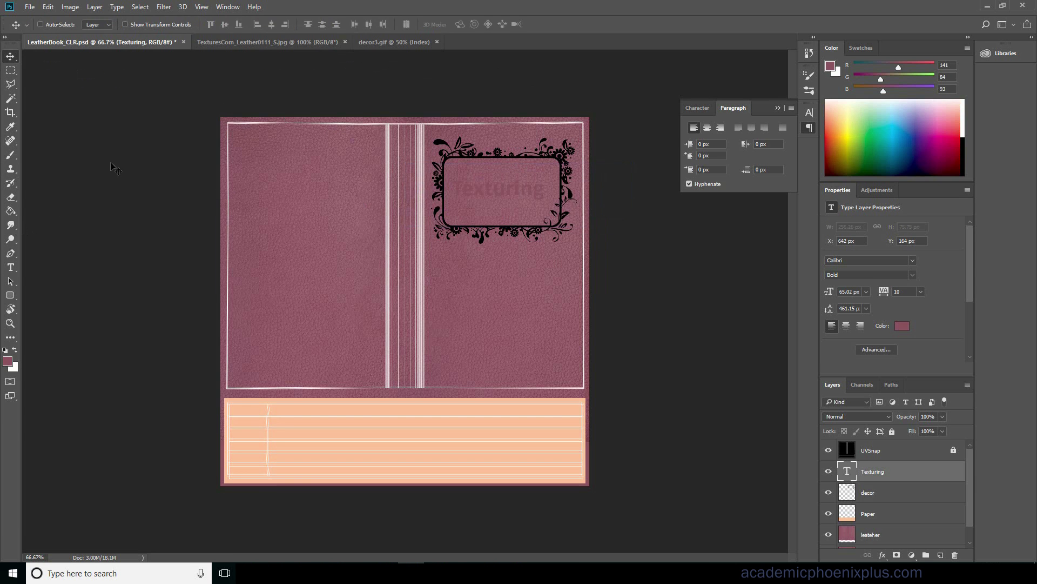
pyautogui.press('t')
pyautogui.click(503, 193)
pyautogui.hotkey('ctrl', 'a')
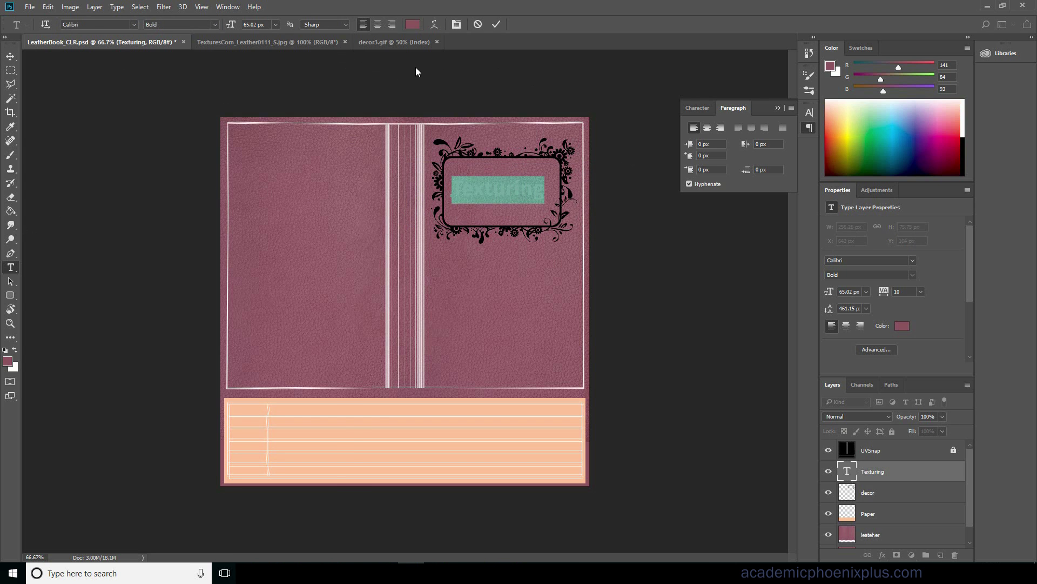
pyautogui.click(412, 24)
pyautogui.moveTo(79, 490); pyautogui.dragTo(55, 514)
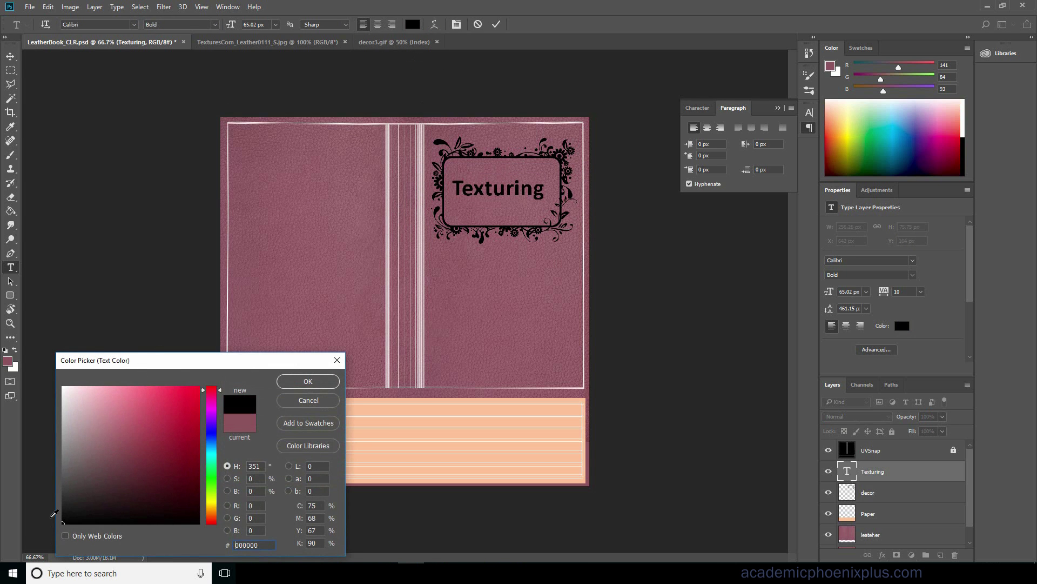
pyautogui.click(305, 382)
pyautogui.click(134, 25)
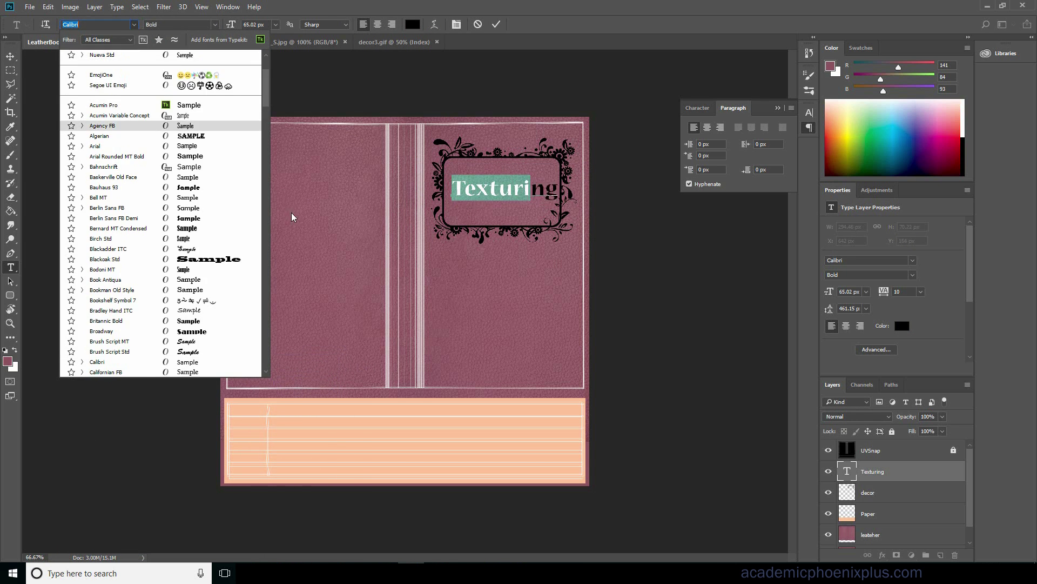
pyautogui.click(194, 248)
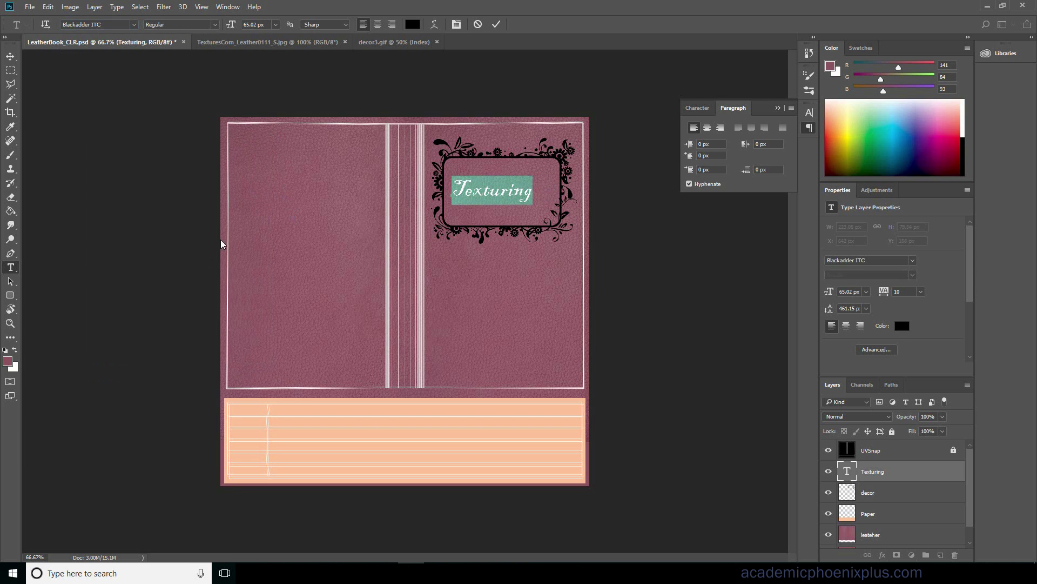
pyautogui.click(11, 56)
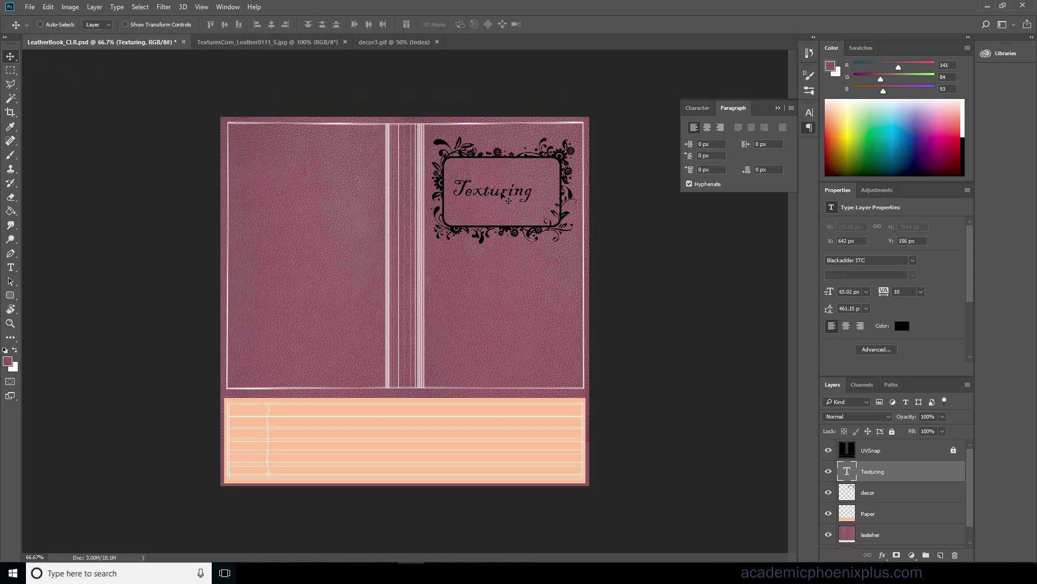
# Enlarge the Texturing title to about 76.17 px and nudge it down and right to center it inside the decorative frame.
pyautogui.moveTo(530, 207); pyautogui.dragTo(550, 174)
pyautogui.hotkey('ctrl', 't')
pyautogui.press('Return')
pyautogui.press('Down')
pyautogui.press('Down')
pyautogui.press('Down')
pyautogui.press('Down')
pyautogui.press('Down')
pyautogui.press('Down')
pyautogui.press('Down')
pyautogui.press('Down')
pyautogui.press('Down')
pyautogui.press('Down')
pyautogui.press('Down')
pyautogui.press('Down')
pyautogui.press('Right')
pyautogui.press('Right')
pyautogui.press('Right')
pyautogui.press('Right')
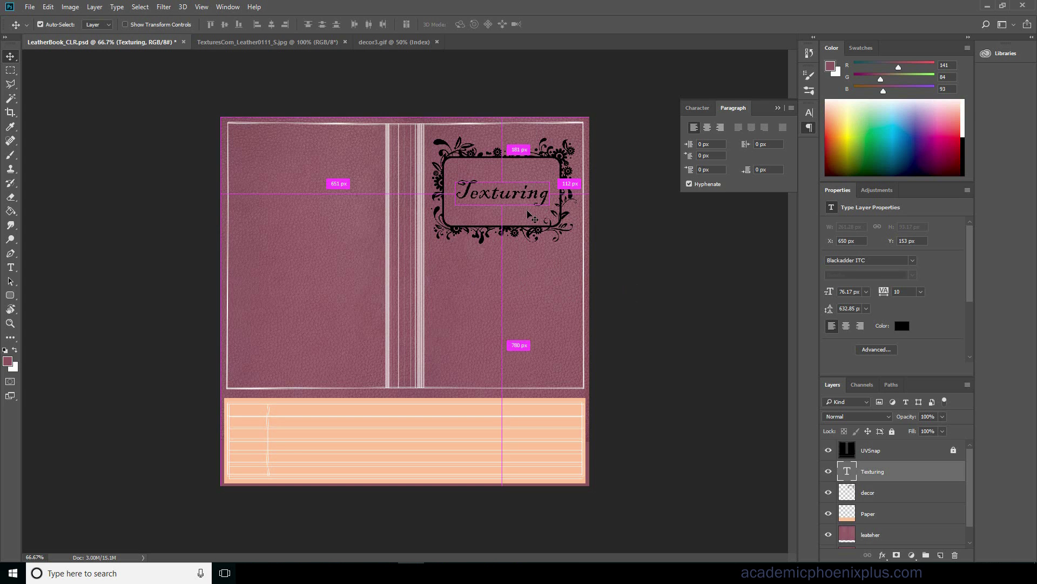
# Duplicate the Texturing title below the decorative frame and replace the copy's text with Academic, Phoenix, Plus and .com on four lines.
pyautogui.hotkey('ctrl', 'j')
pyautogui.moveTo(523, 193); pyautogui.dragTo(522, 279)
pyautogui.click(11, 267)
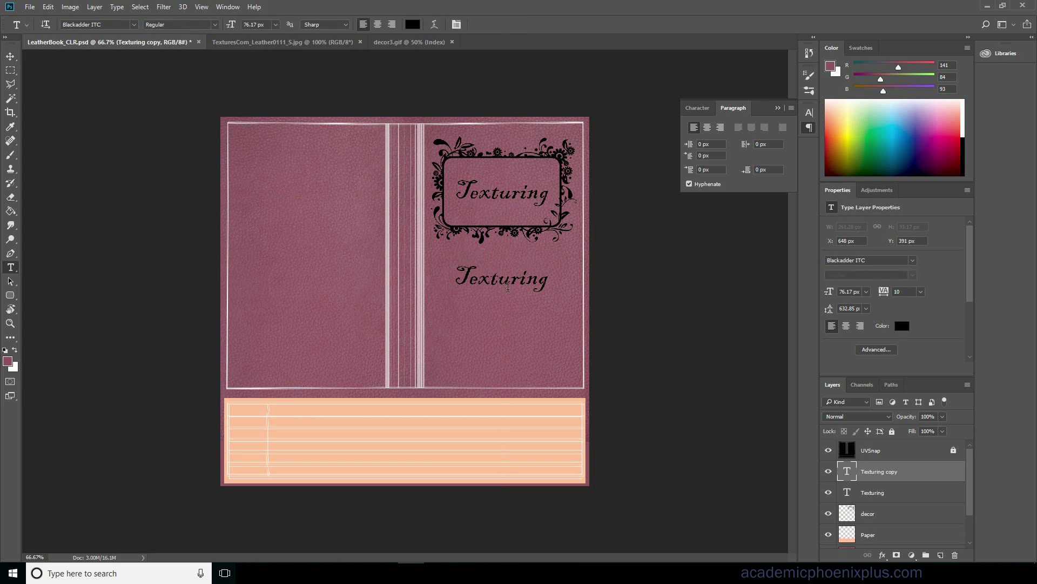
pyautogui.click(504, 279)
pyautogui.hotkey('ctrl', 'a')
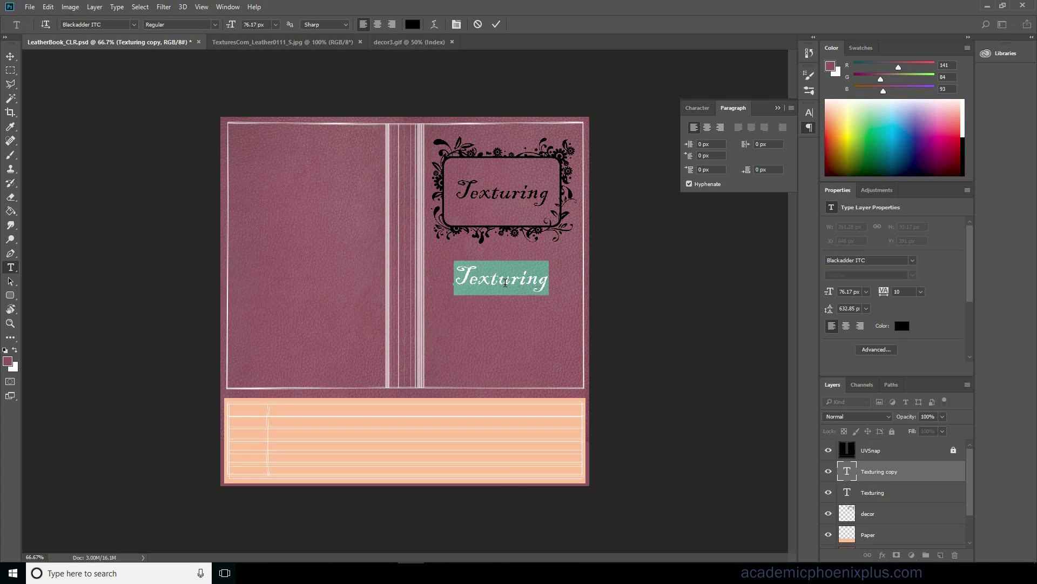
pyautogui.write('Aac')
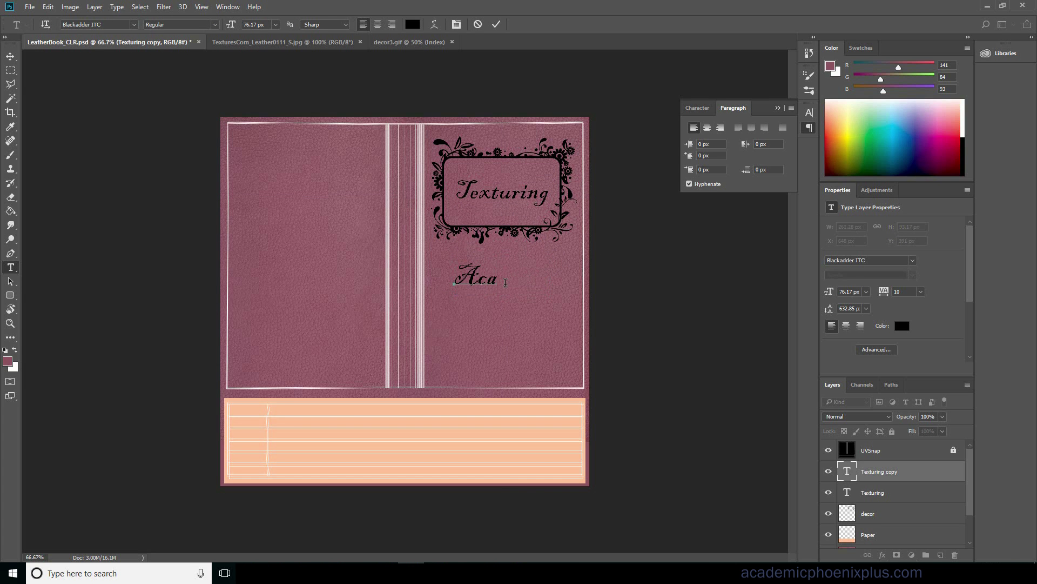
pyautogui.write('demic')
pyautogui.press('Return')
pyautogui.write('Phoenix')
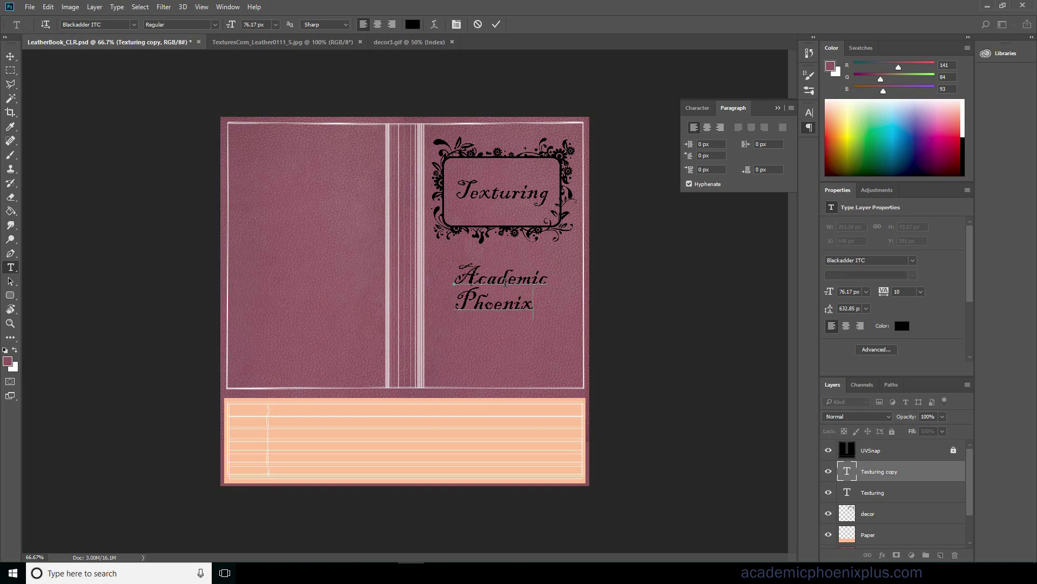
pyautogui.press('Return')
pyautogui.write('Plus')
pyautogui.press('Return')
pyautogui.write('.com')
# Center-align the four-line text and move it under the decorative frame, then shift the Texturing title slightly right.
pyautogui.hotkey('ctrl', 'a')
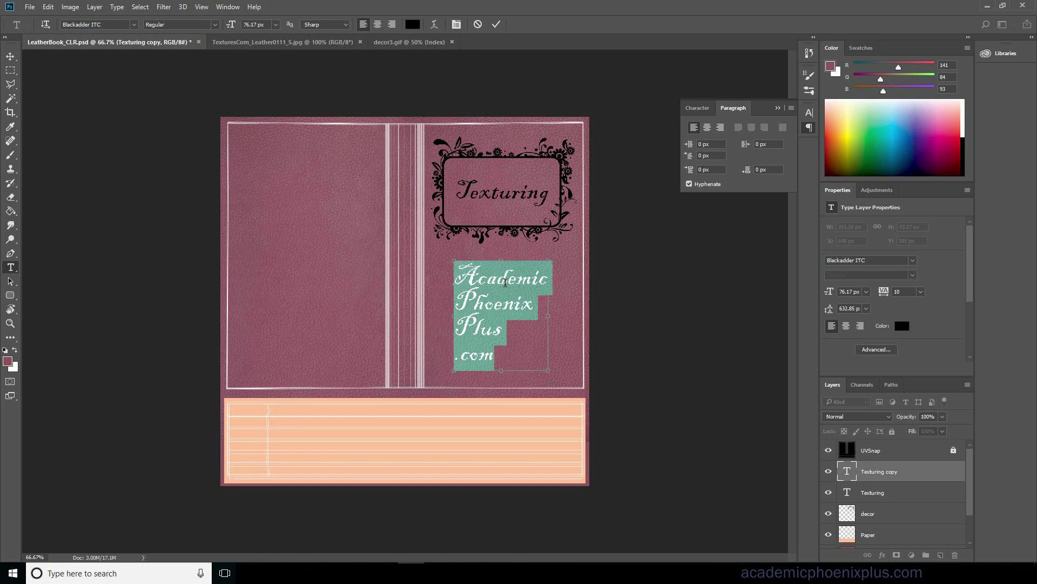
pyautogui.click(378, 24)
pyautogui.click(11, 56)
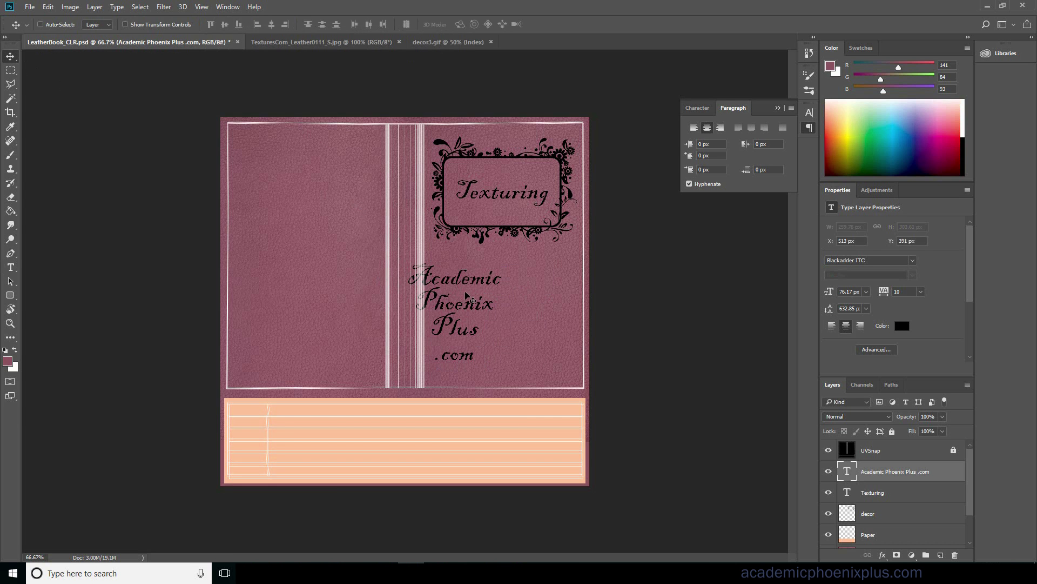
pyautogui.moveTo(465, 294); pyautogui.dragTo(517, 297)
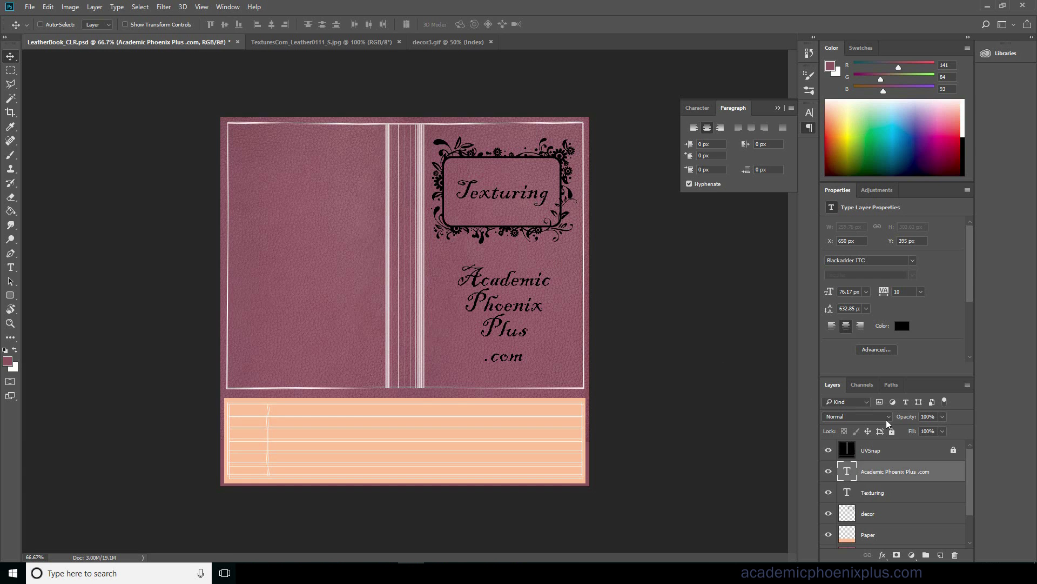
pyautogui.click(875, 492)
pyautogui.moveTo(520, 193)
pyautogui.mouseDown()
pyautogui.moveTo(560, 198)
pyautogui.moveTo(519, 193)
pyautogui.mouseUp()
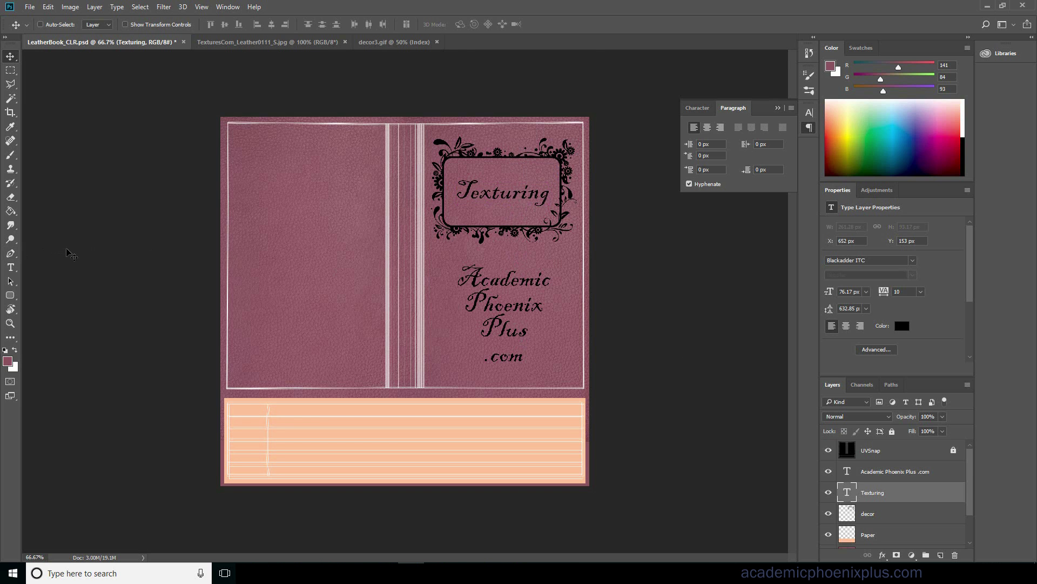
# Show the rulers, place a vertical guide at about 795 px on the front cover, and center the Academic Phoenix Plus .com text on it.
pyautogui.hotkey('ctrl', 'r')
pyautogui.moveTo(27, 241); pyautogui.dragTo(516, 255)
pyautogui.click(912, 474)
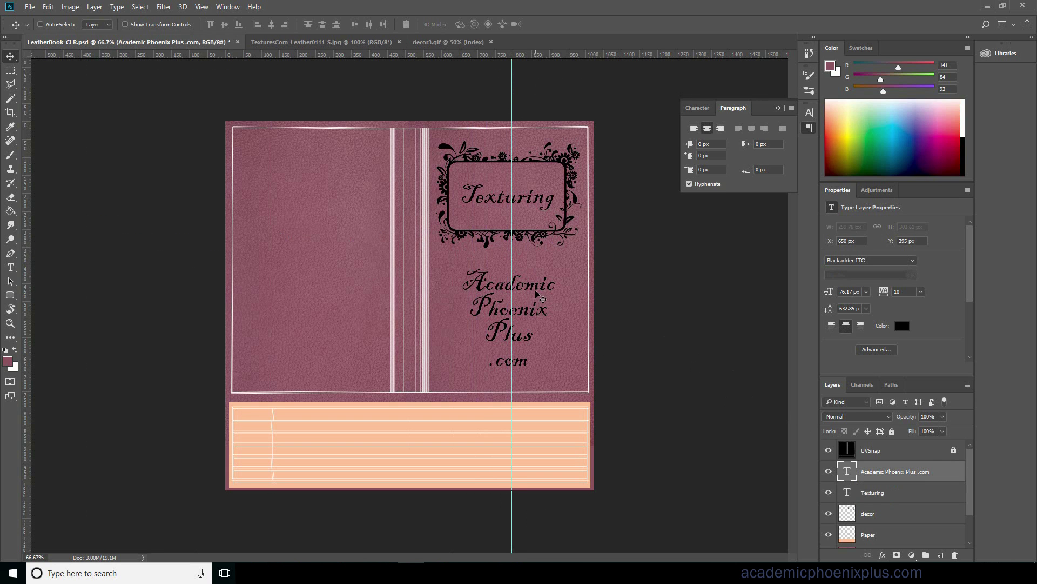
pyautogui.moveTo(533, 295); pyautogui.dragTo(535, 292)
pyautogui.hotkey('ctrl', 't')
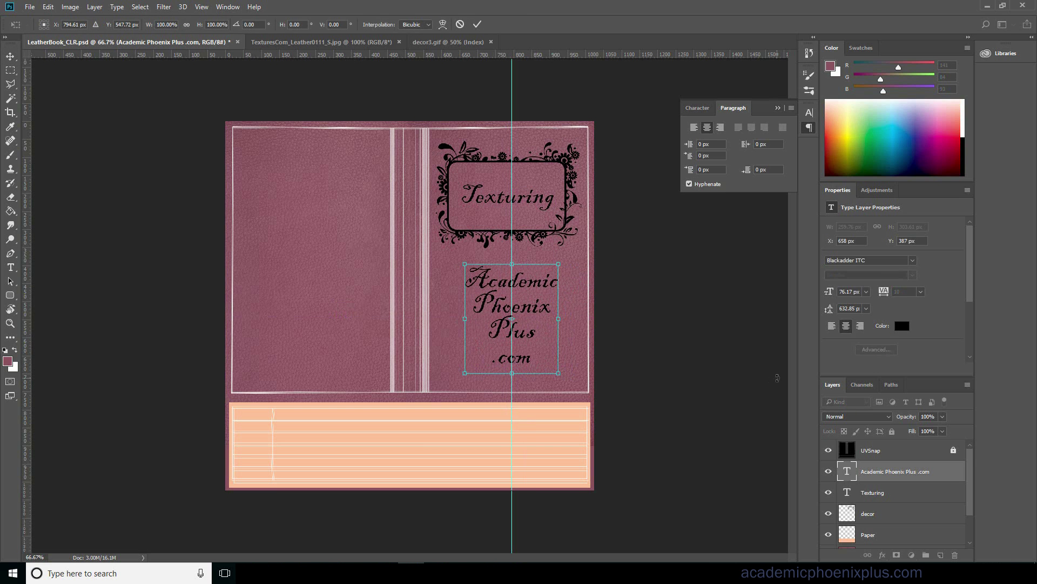
pyautogui.press('Return')
# Move the Texturing title to center it on the vertical guide and apply the transform.
pyautogui.click(895, 493)
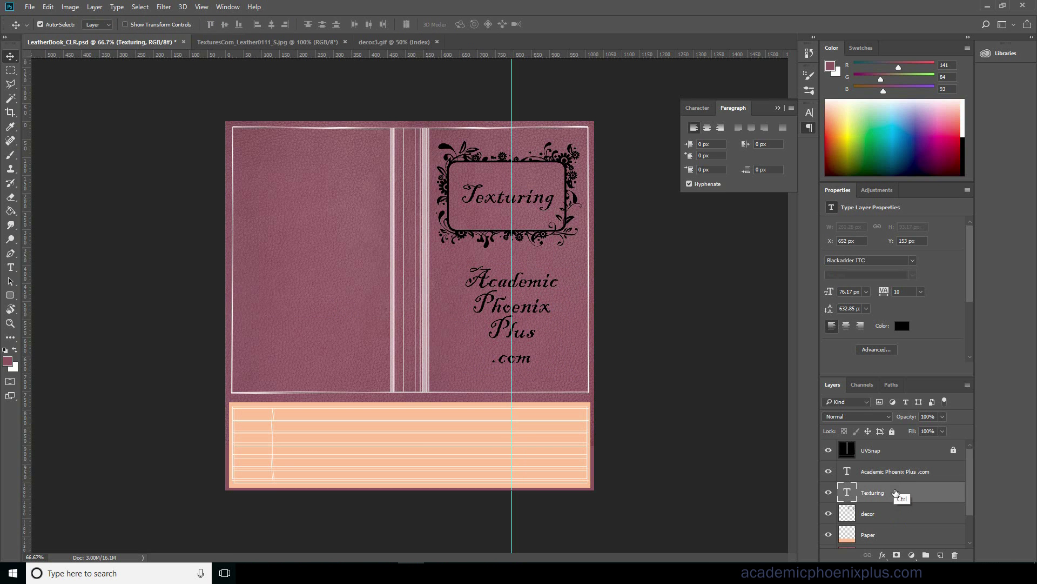
pyautogui.hotkey('ctrl', 't')
pyautogui.moveTo(533, 201); pyautogui.dragTo(538, 201)
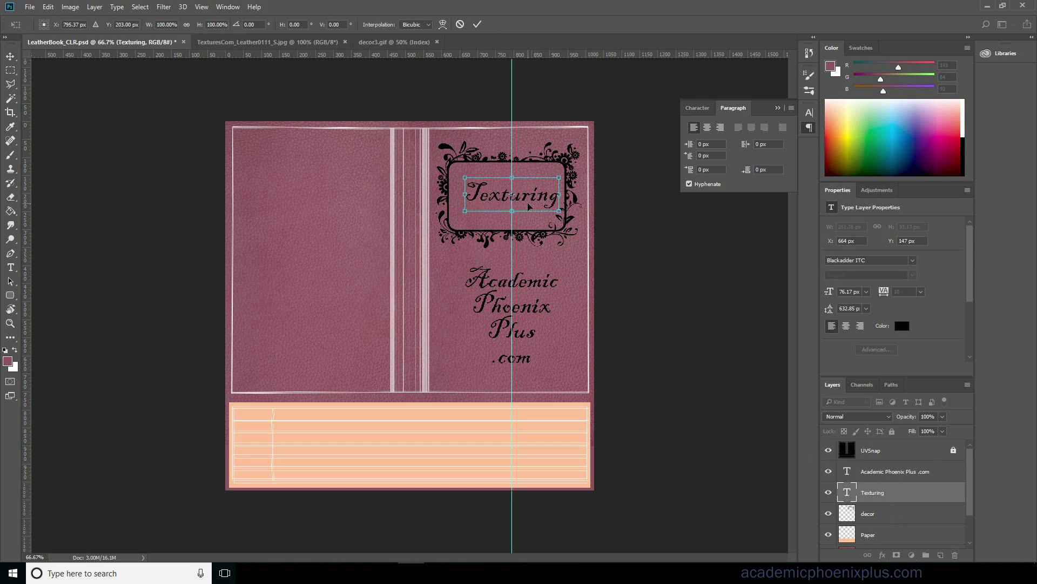
pyautogui.press('Return')
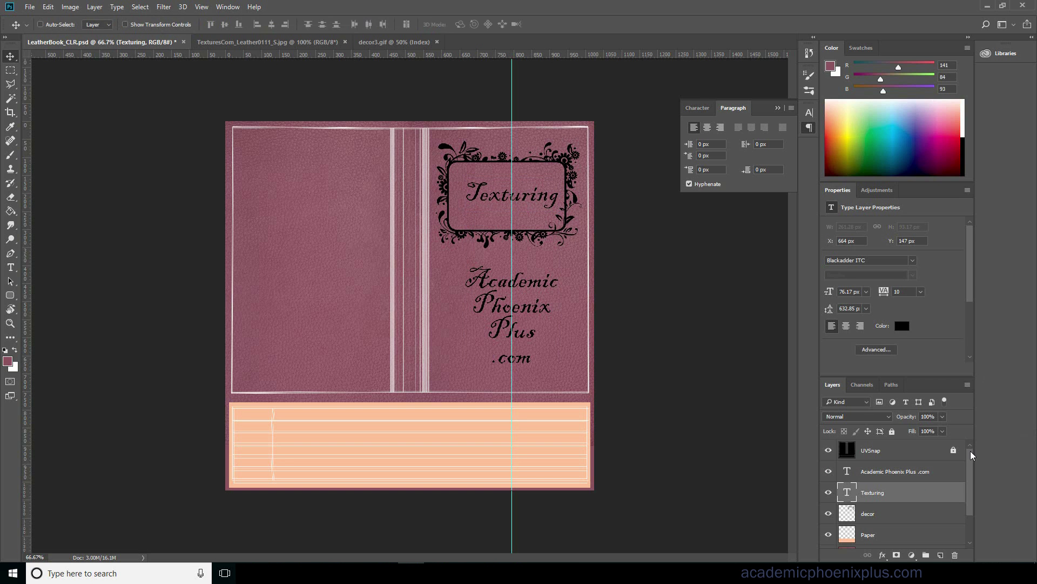
# Nudge the decor frame right until it is centered on the vertical guide and apply the transform.
pyautogui.click(896, 513)
pyautogui.hotkey('ctrl', 't')
pyautogui.press('Right')
pyautogui.press('Right')
pyautogui.press('Right')
pyautogui.press('Right')
pyautogui.press('Right')
pyautogui.press('Right')
pyautogui.press('Right')
pyautogui.press('Right')
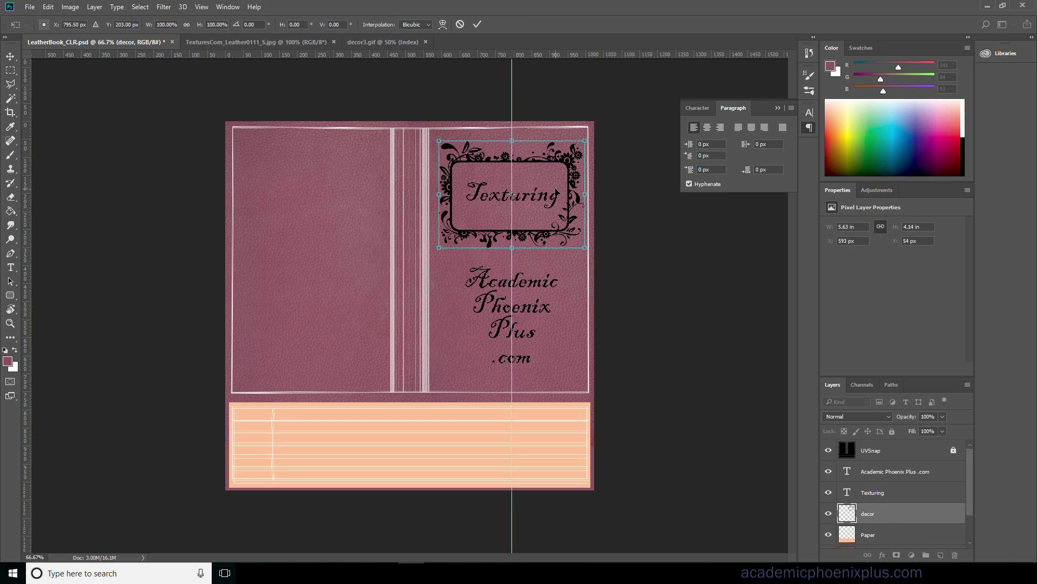
pyautogui.press('Return')
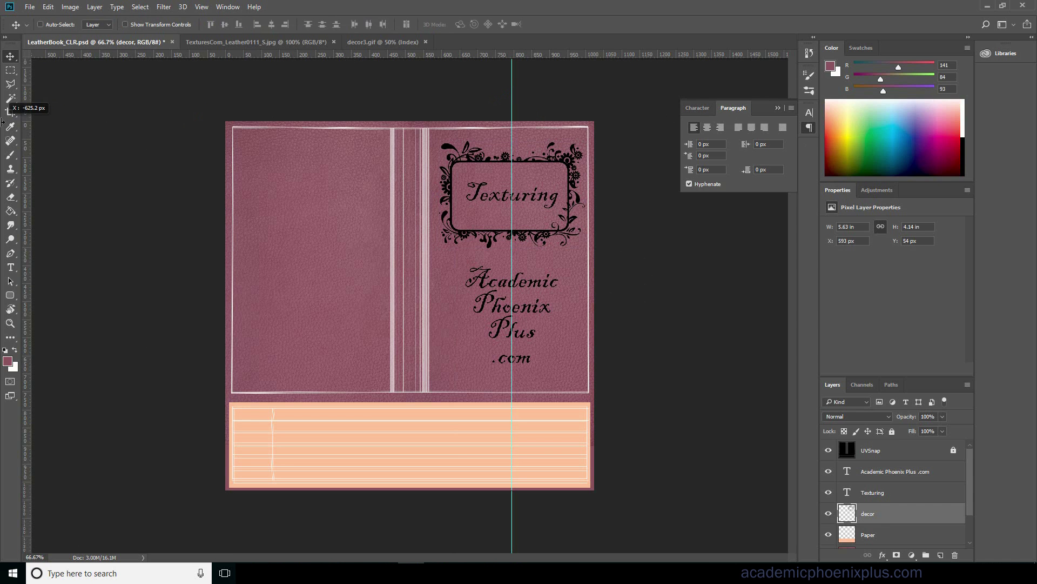
# Hide the guides and save LeatherBook_CLR.psd.
pyautogui.hotkey('ctrl', ';')
pyautogui.press('ctrl')
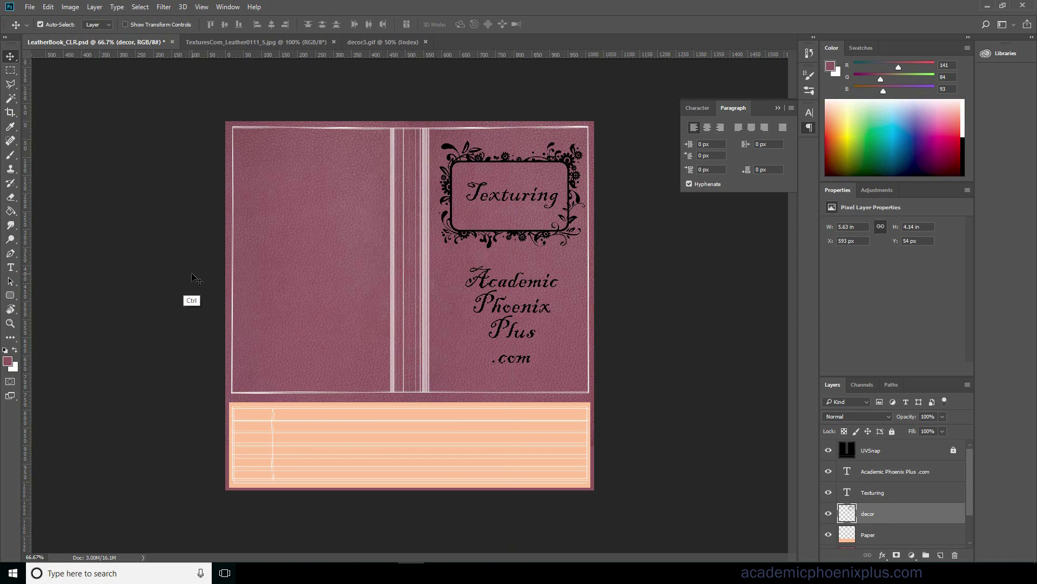
pyautogui.hotkey('ctrl', 's')
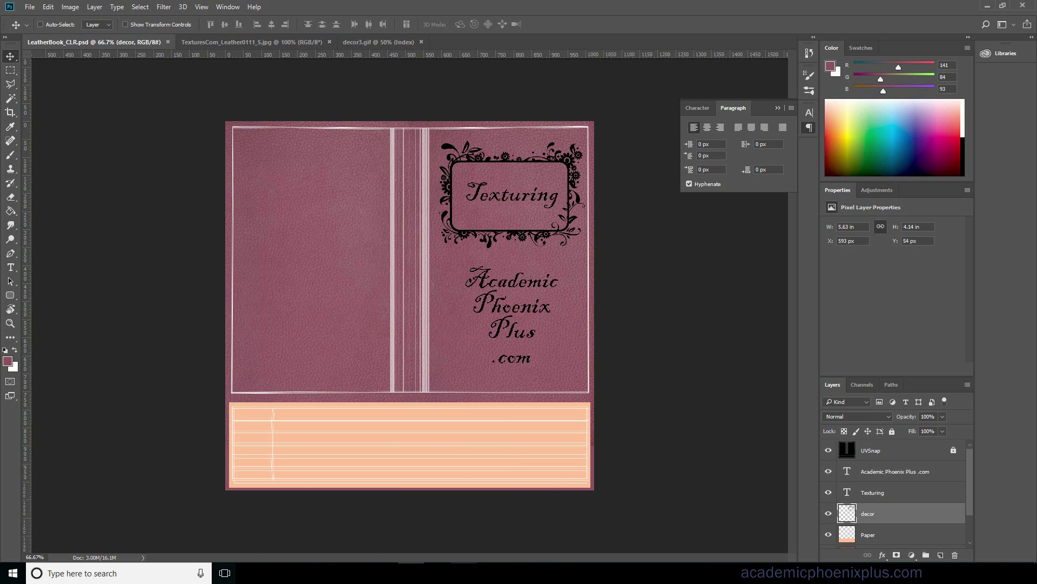
# Switch to Maya and reload LeatherBook_CLR.psd in the Arnold material's base color file texture to view it on the book.
pyautogui.click(491, 521)
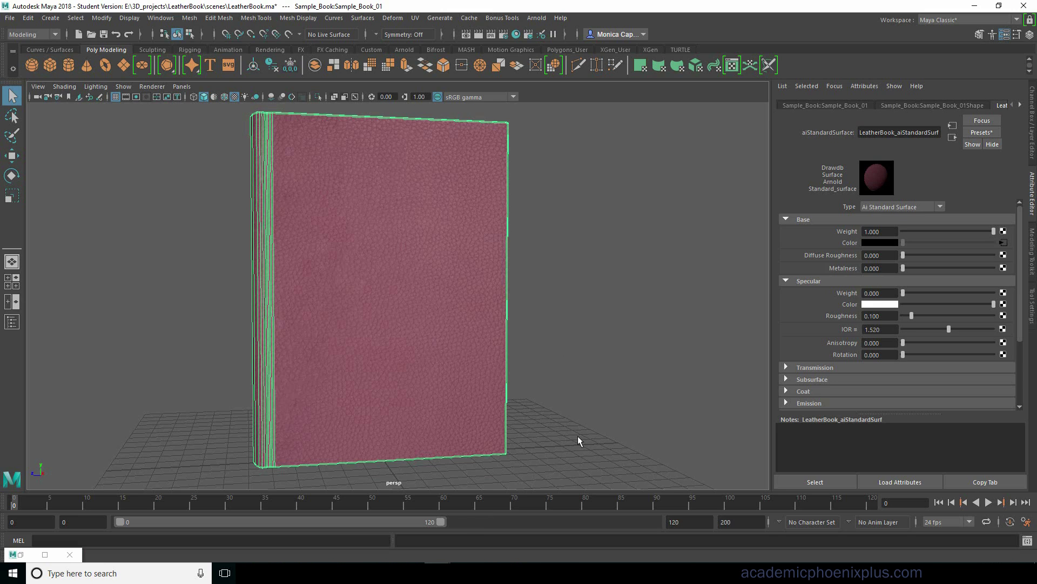
pyautogui.click(1003, 242)
pyautogui.click(866, 271)
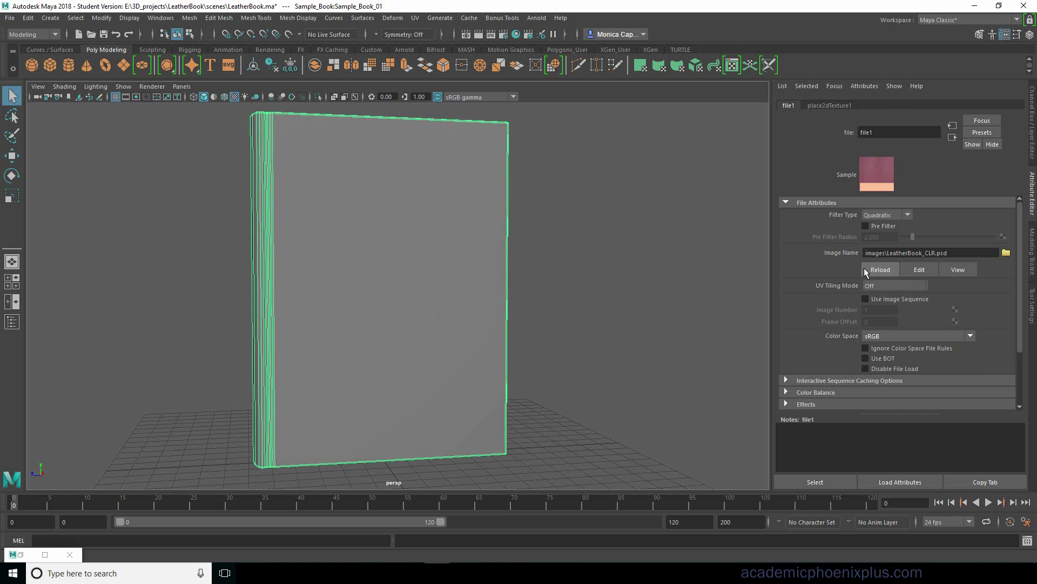
pyautogui.click(623, 273)
pyautogui.keyDown('alt'); pyautogui.moveTo(471, 257); pyautogui.dragTo(443, 210); pyautogui.keyUp('alt')
pyautogui.keyDown('alt'); pyautogui.moveTo(559, 272); pyautogui.dragTo(387, 259); pyautogui.keyUp('alt')
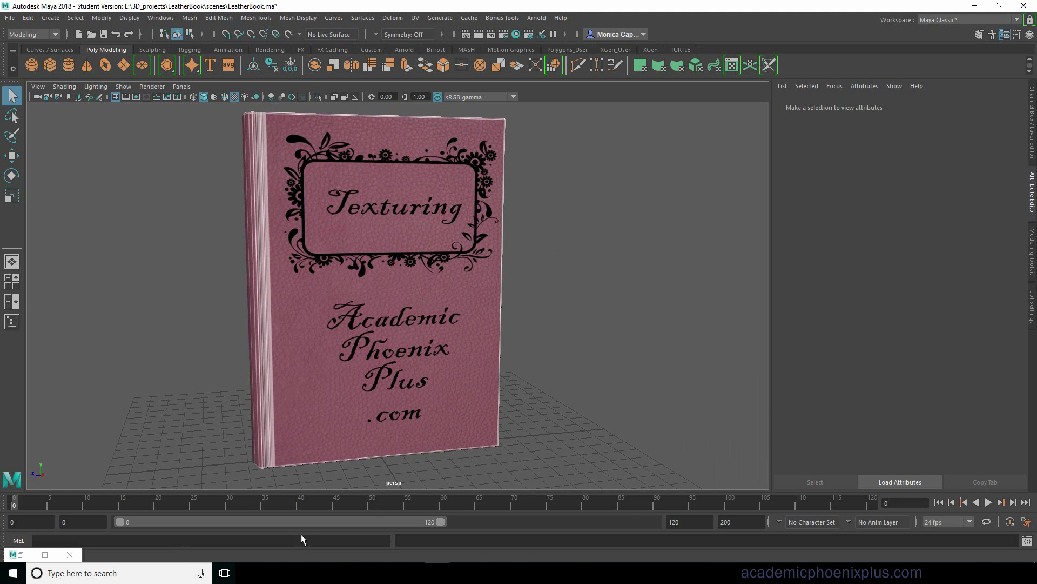
# Switch to the browser and look up the RGB values for gold on the Arnold Specular page.
pyautogui.hotkey('alt', 'Tab')
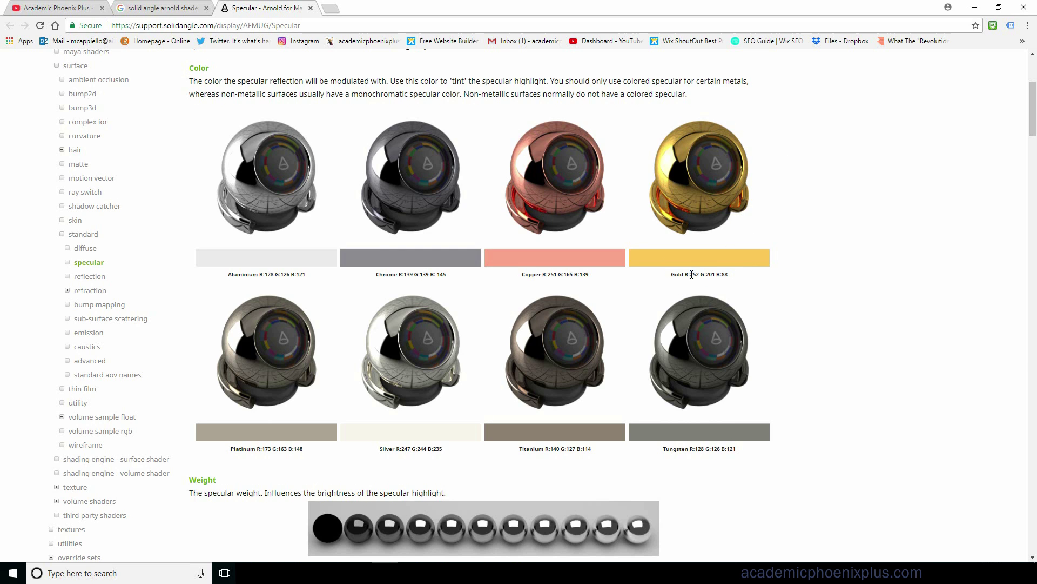
pyautogui.tripleClick(720, 274)
pyautogui.click(714, 283)
pyautogui.doubleClick(698, 274)
# Switch back to Photoshop and cancel the open overlay color and layer style changes for the decor layer.
pyautogui.hotkey('alt', 'Tab')
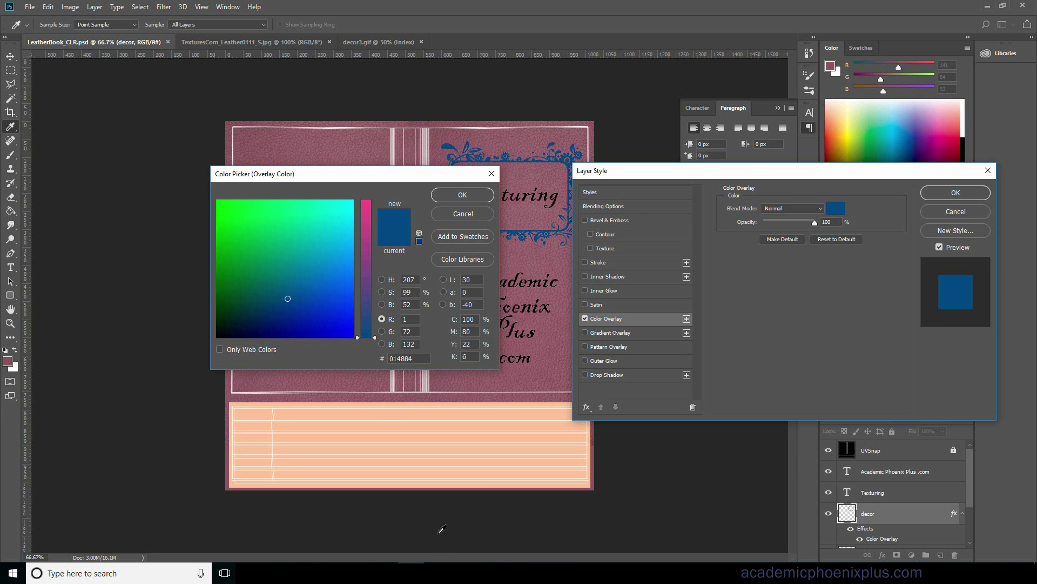
pyautogui.click(464, 215)
pyautogui.click(956, 212)
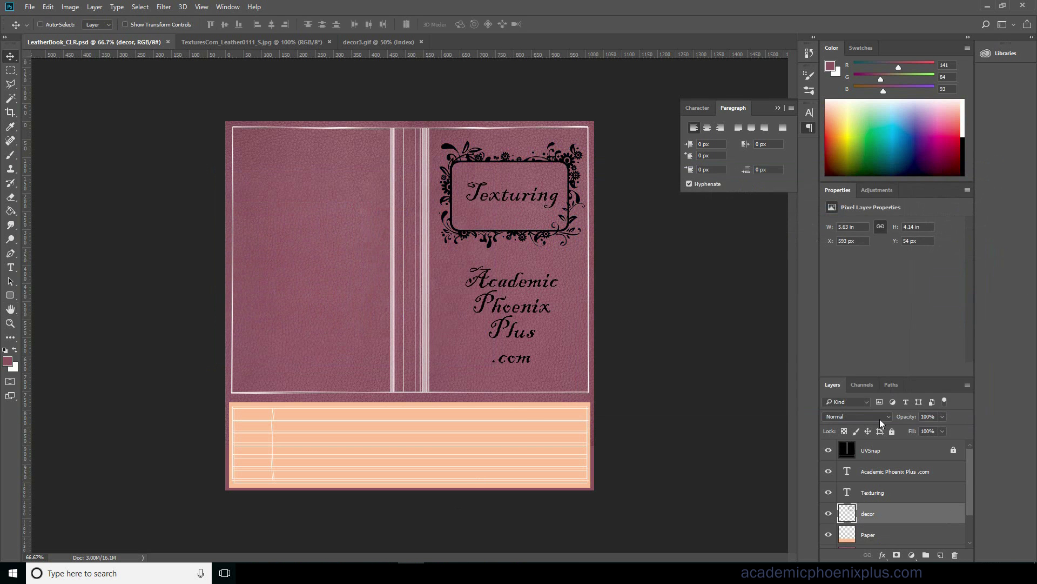
# Add a Color Overlay to the decor layer and set the overlay color's red value to 252.
pyautogui.doubleClick(951, 515)
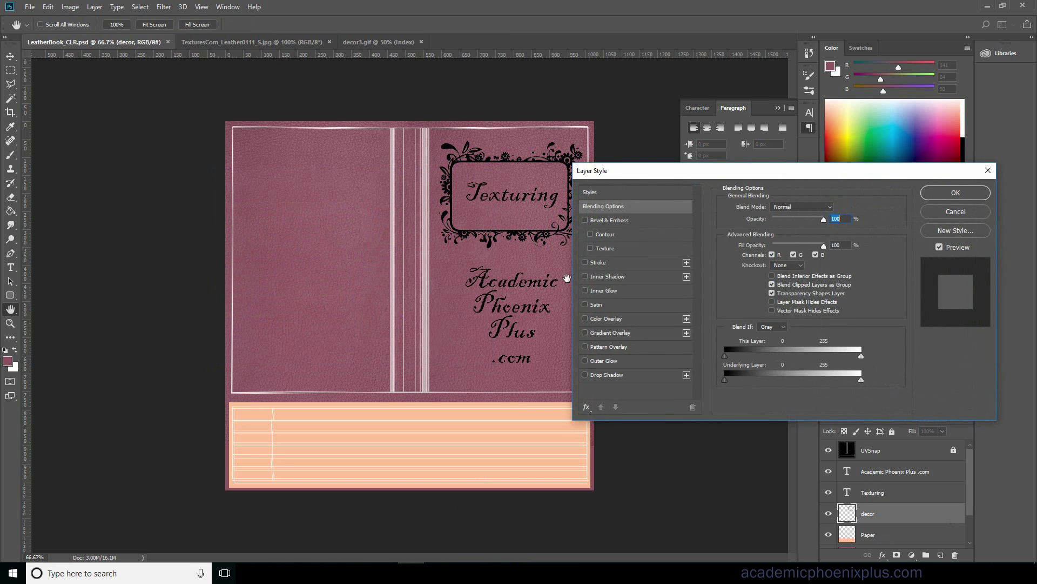
pyautogui.click(606, 319)
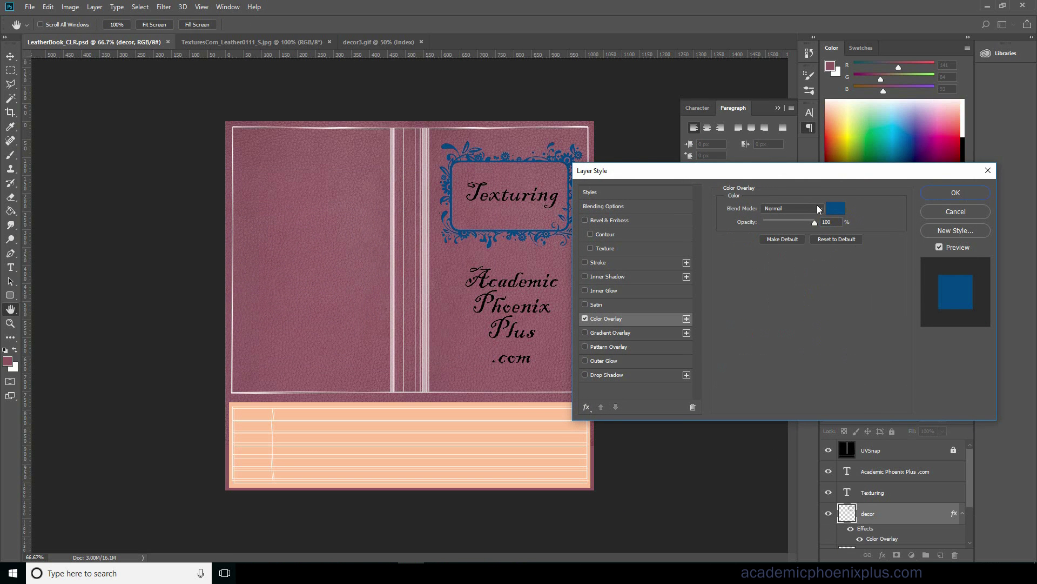
pyautogui.click(836, 209)
pyautogui.doubleClick(406, 319)
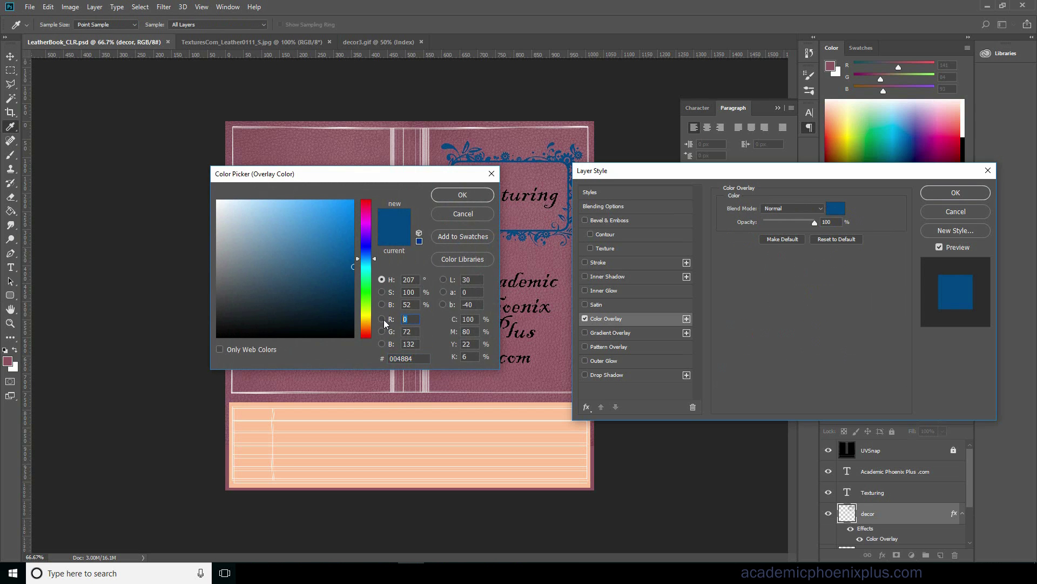
pyautogui.write('252')
# Recheck gold's values in the browser, set the decor overlay's green to 201 and blue to 88, and apply the layer style.
pyautogui.doubleClick(410, 331)
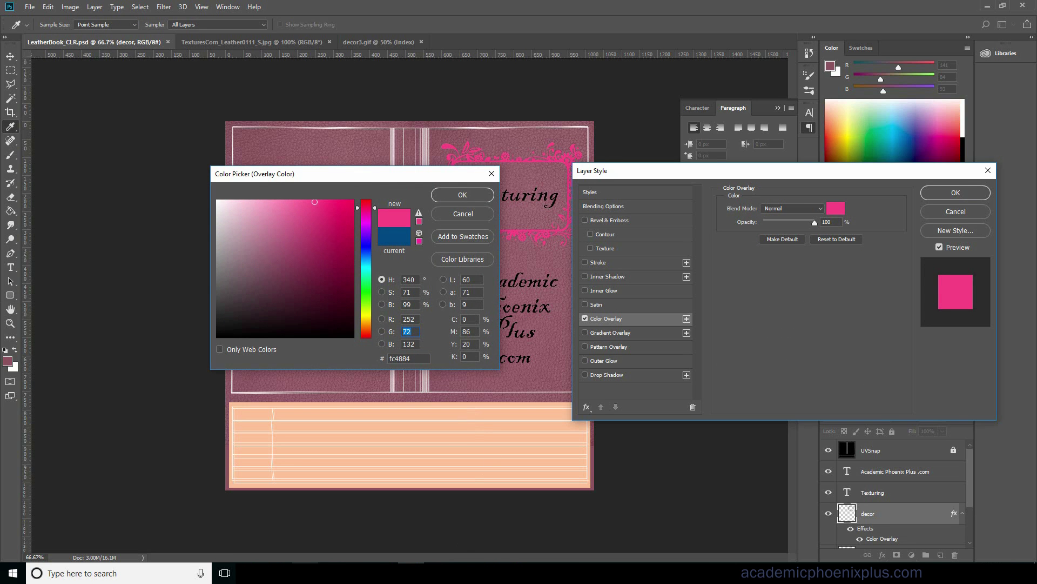
pyautogui.hotkey('alt', 'Tab')
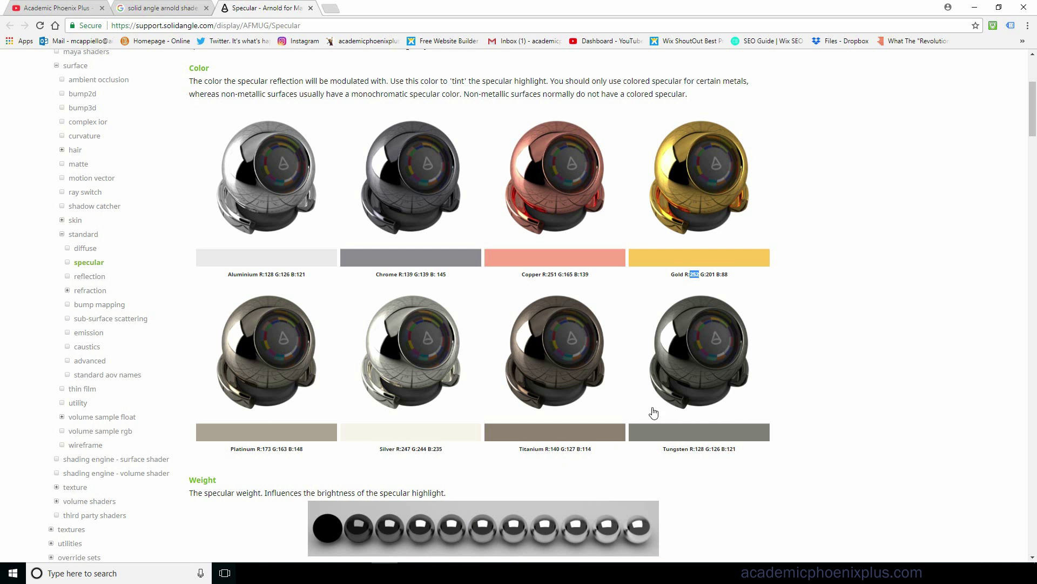
pyautogui.click(975, 7)
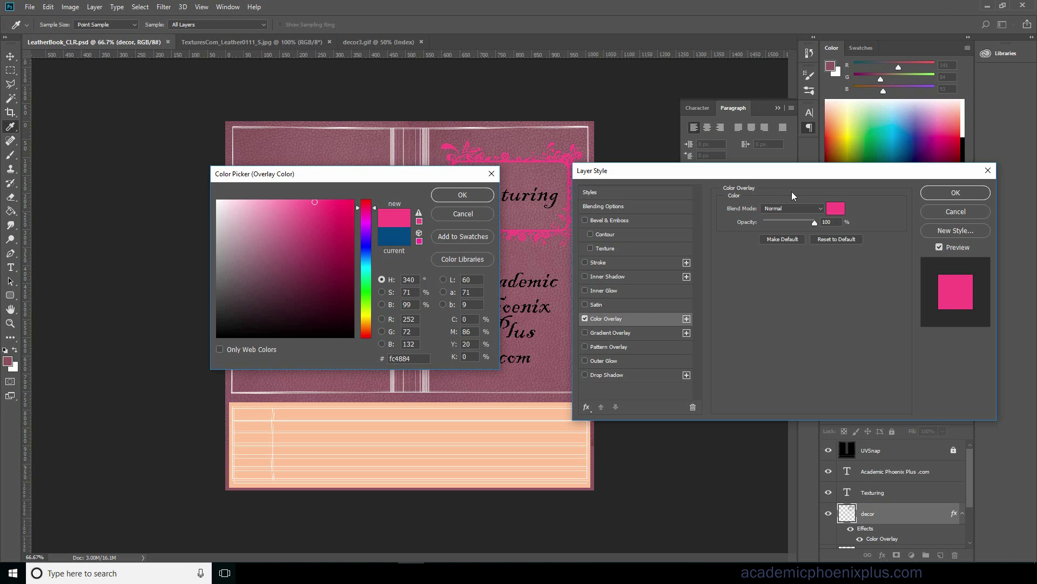
pyautogui.write('201')
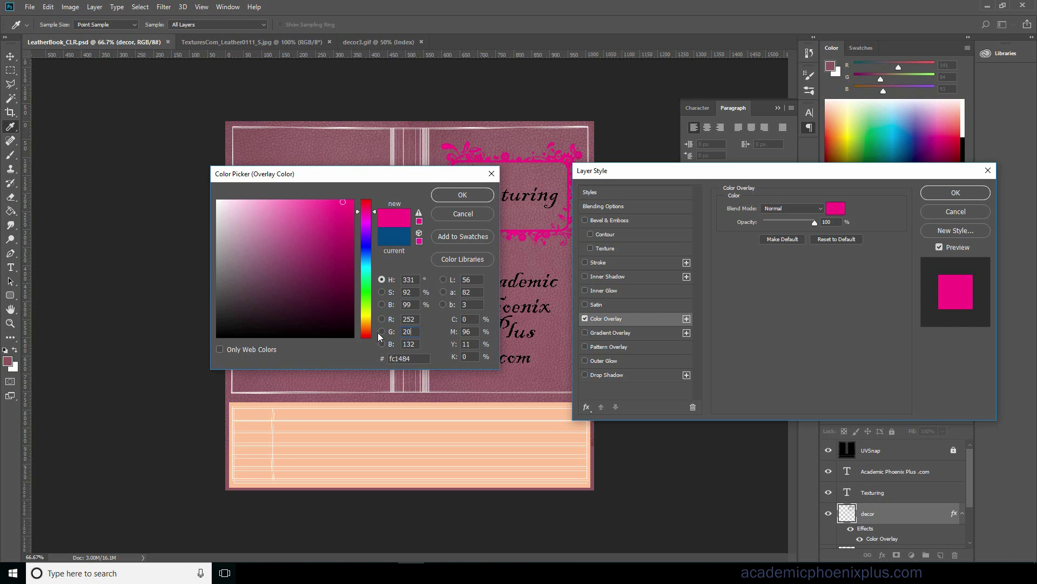
pyautogui.press('Tab')
pyautogui.write('88')
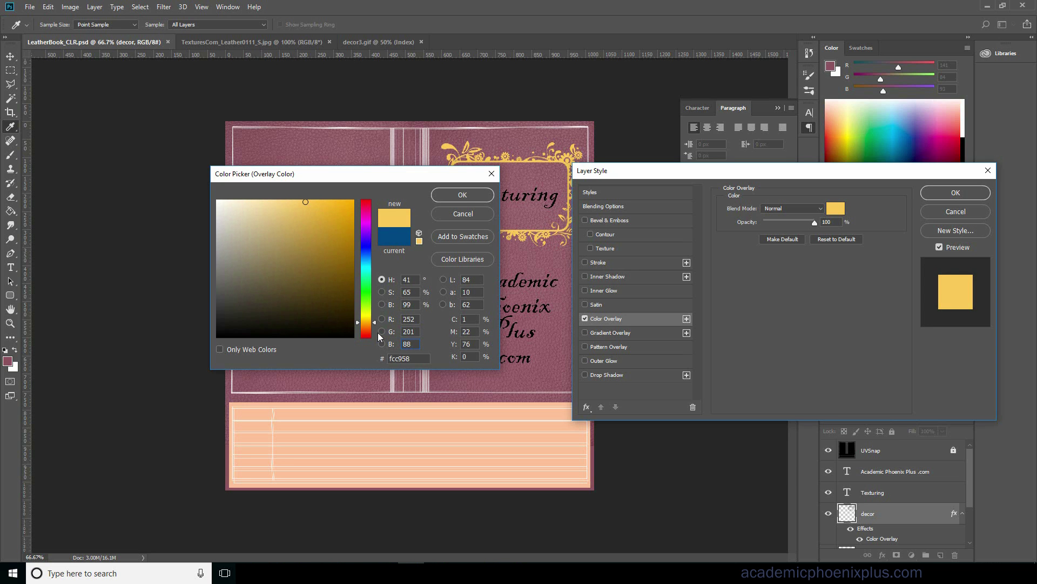
pyautogui.click(465, 194)
pyautogui.press('Return')
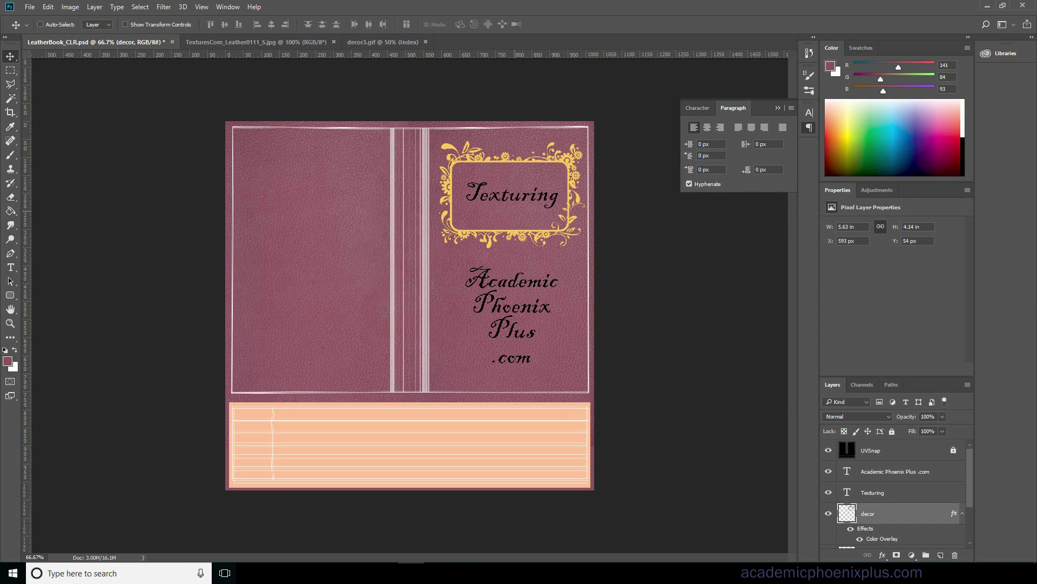
# Copy the decor layer's gold Color Overlay effect onto the Texturing and Academic Phoenix Plus .com text layers.
pyautogui.keyDown('alt'); pyautogui.moveTo(865, 528); pyautogui.dragTo(898, 459); pyautogui.keyUp('alt')
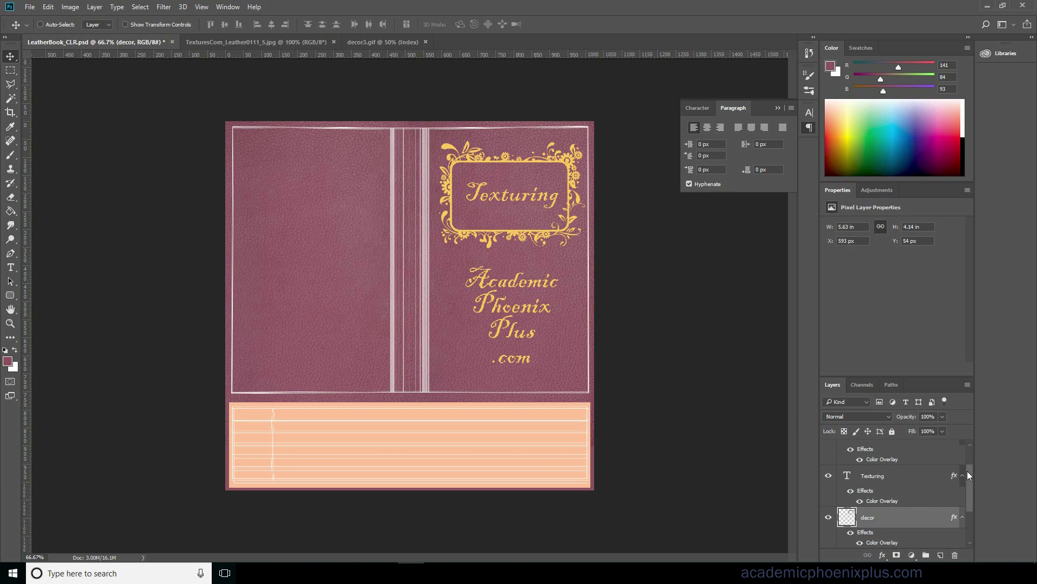
# Hide the UVSnap layer, save LeatherBook_CLR.psd, and switch to Maya.
pyautogui.moveTo(970, 475); pyautogui.dragTo(981, 436)
pyautogui.click(828, 450)
pyautogui.hotkey('ctrl', 's')
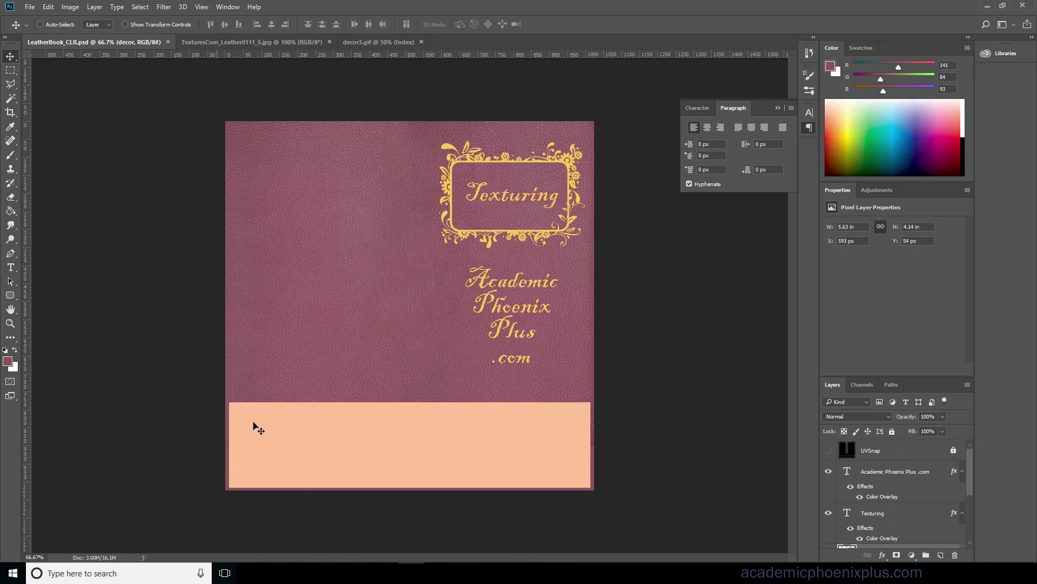
pyautogui.click(440, 534)
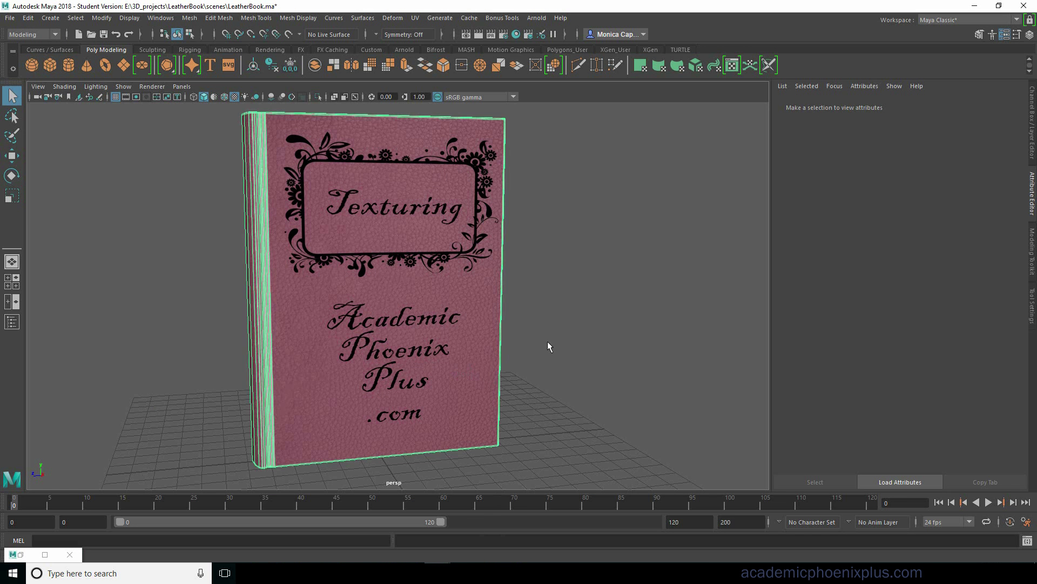
# Reload LeatherBook_CLR.psd in the book material's base color file texture and inspect the updated cover up close.
pyautogui.click(1003, 243)
pyautogui.click(880, 269)
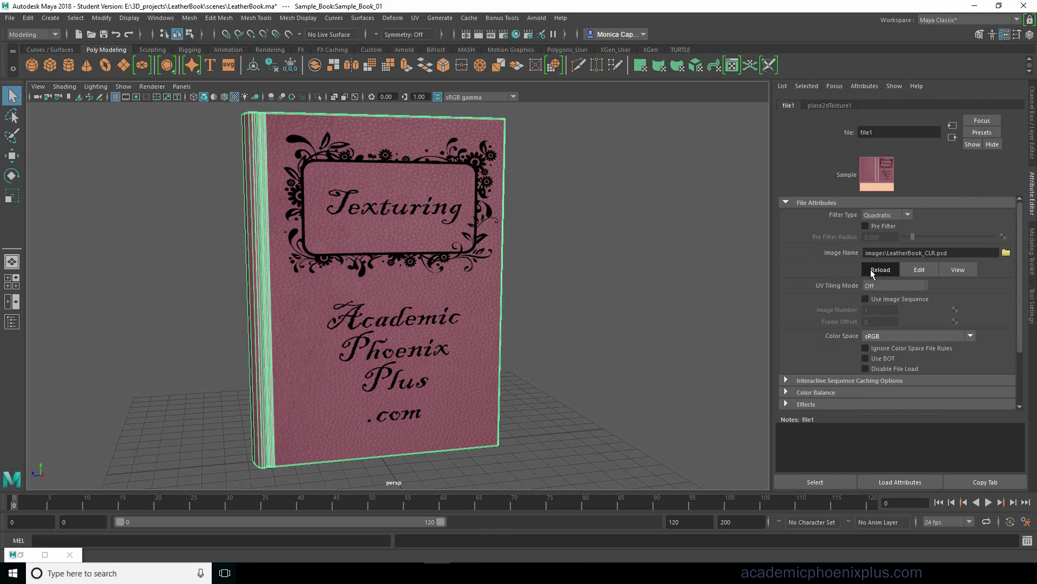
pyautogui.click(637, 344)
pyautogui.keyDown('alt'); pyautogui.moveTo(637, 344); pyautogui.dragTo(642, 285); pyautogui.keyUp('alt')
pyautogui.scroll(3, 580, 302)
pyautogui.scroll(3, 616, 266)
pyautogui.scroll(5, 611, 271)
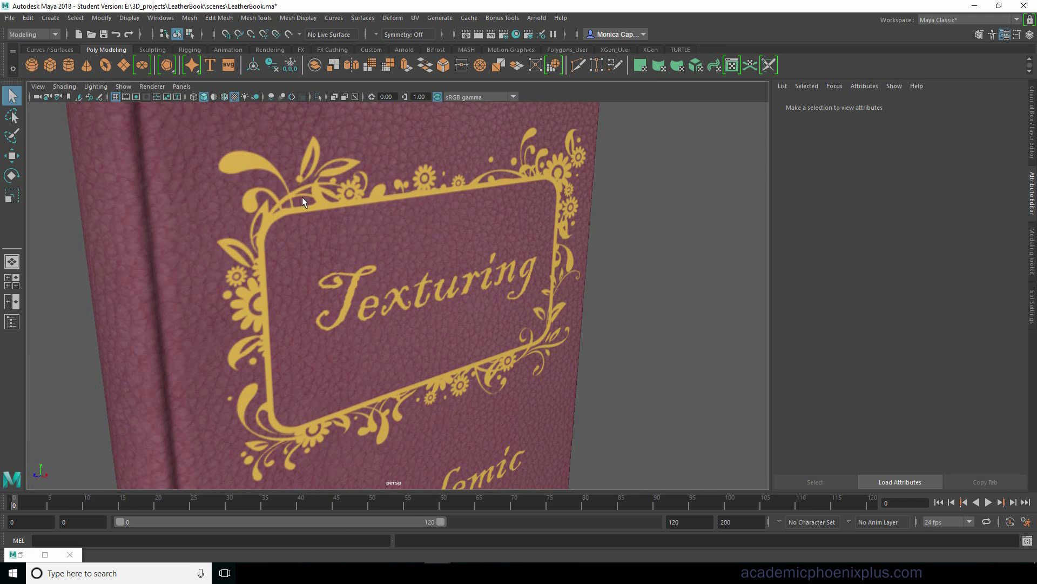
pyautogui.scroll(-3, 303, 201)
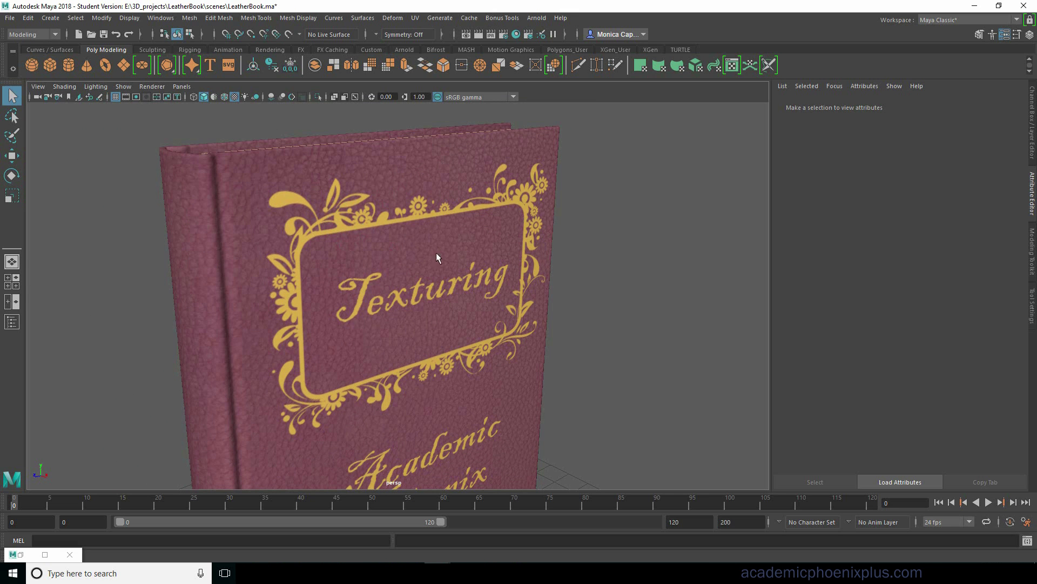
pyautogui.scroll(-3, 593, 285)
# Set the specular roughness of the book's aiStandardSurface material to 0.253 and deselect the book.
pyautogui.click(472, 277)
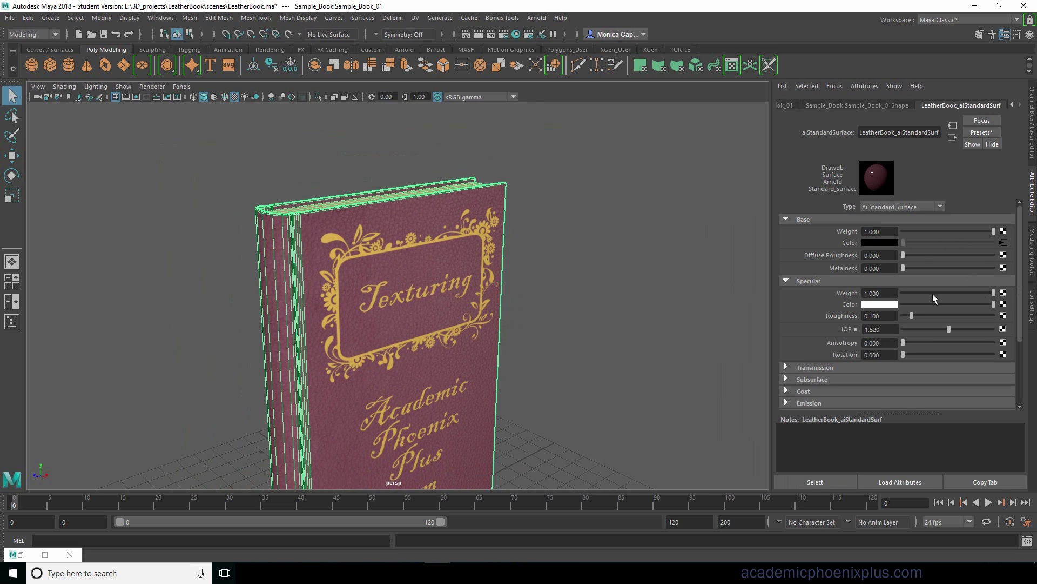
pyautogui.keyDown('alt'); pyautogui.moveTo(584, 327); pyautogui.dragTo(548, 261); pyautogui.keyUp('alt')
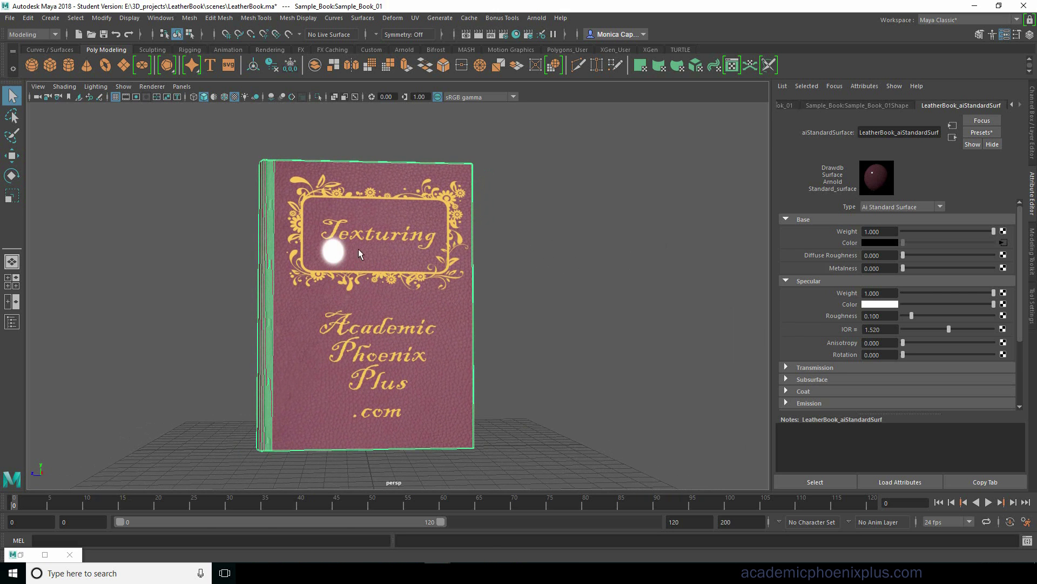
pyautogui.moveTo(911, 316); pyautogui.dragTo(930, 316)
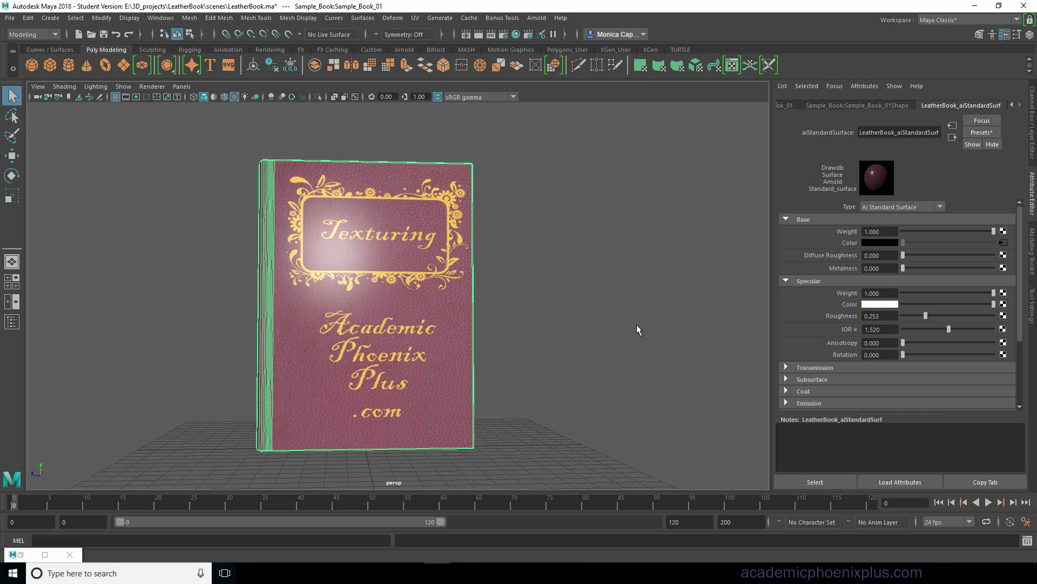
pyautogui.click(616, 335)
pyautogui.moveTo(479, 343)
pyautogui.keyDown('alt'); pyautogui.mouseDown()
pyautogui.moveTo(463, 331)
pyautogui.moveTo(489, 335)
pyautogui.moveTo(481, 337)
pyautogui.mouseUp(); pyautogui.keyUp('alt')
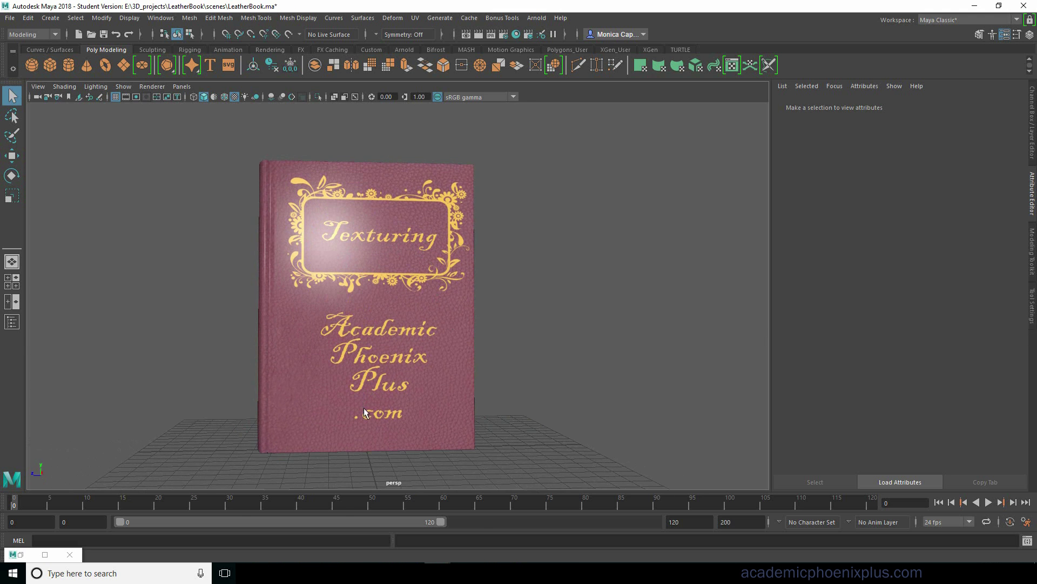
# Create a polygon plane and scale it up uniformly as a floor beneath the book.
pyautogui.keyDown('alt'); pyautogui.moveTo(388, 316); pyautogui.dragTo(542, 345); pyautogui.keyUp('alt')
pyautogui.keyDown('alt'); pyautogui.moveTo(542, 345); pyautogui.dragTo(478, 306, button='right'); pyautogui.keyUp('alt')
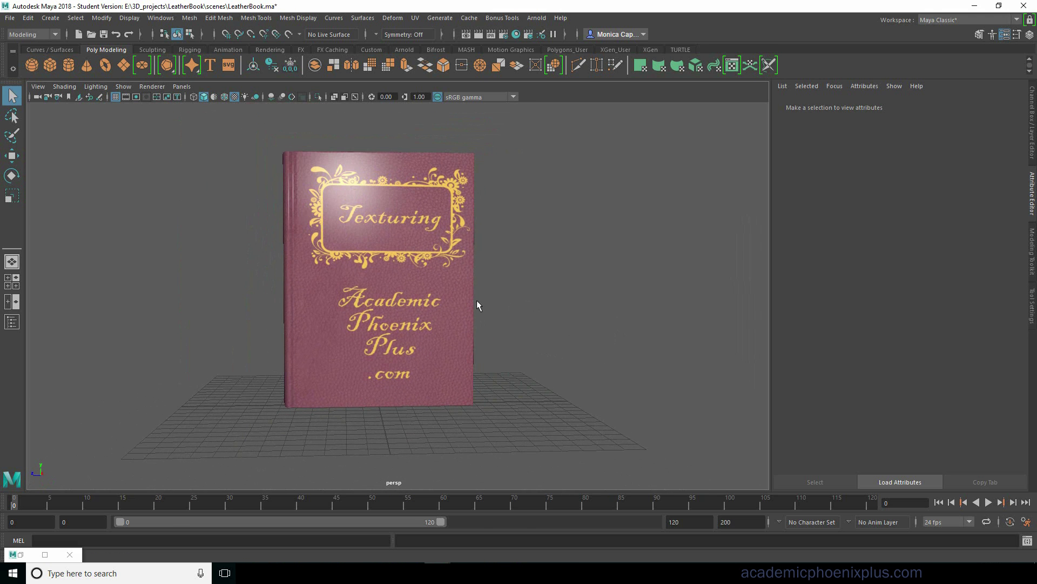
pyautogui.click(123, 65)
pyautogui.press('r')
pyautogui.moveTo(378, 404); pyautogui.dragTo(711, 418)
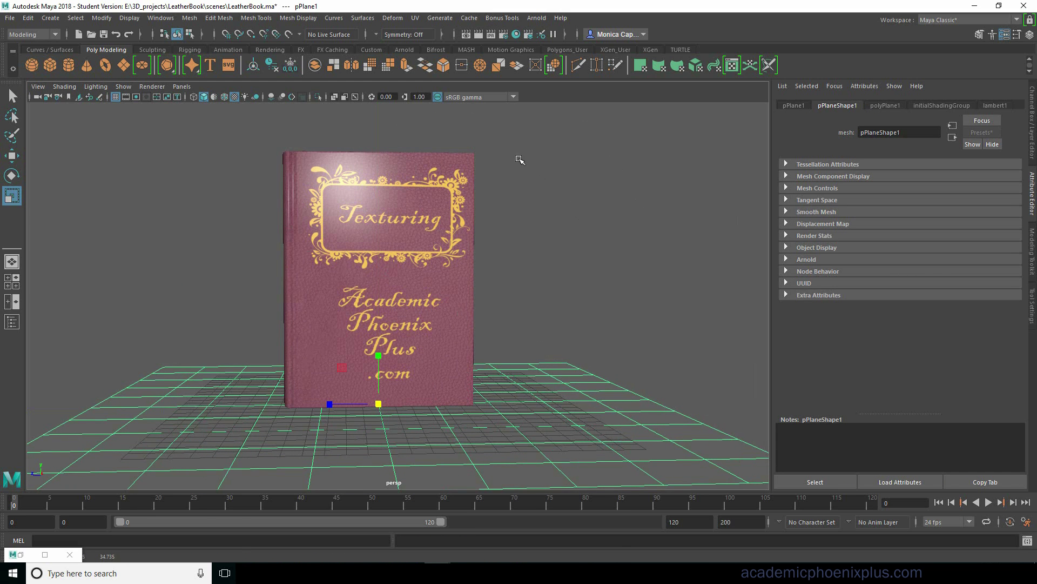
# Add an Arnold Skydome Light to the scene.
pyautogui.click(537, 18)
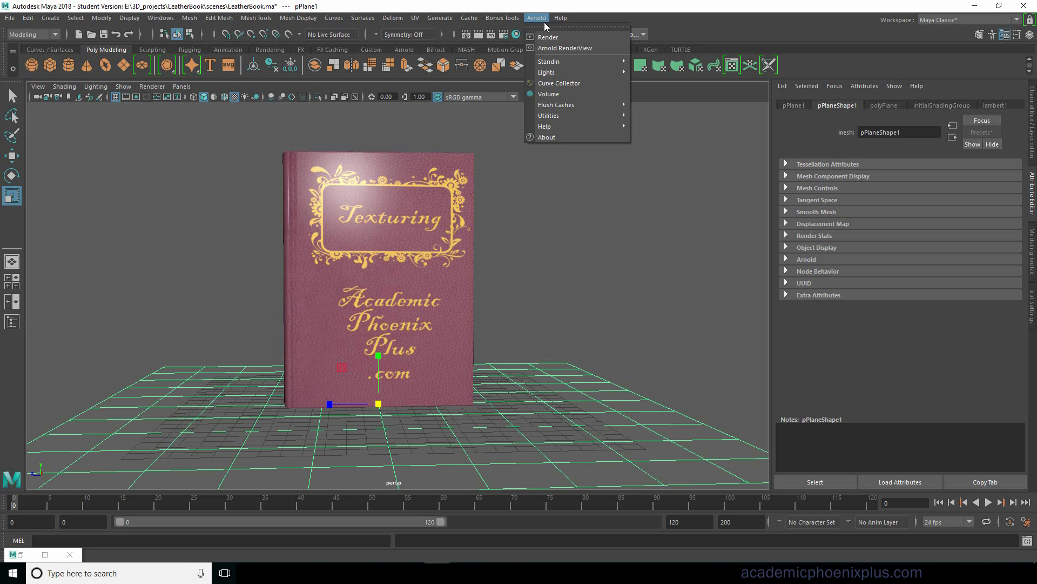
pyautogui.moveTo(572, 70)
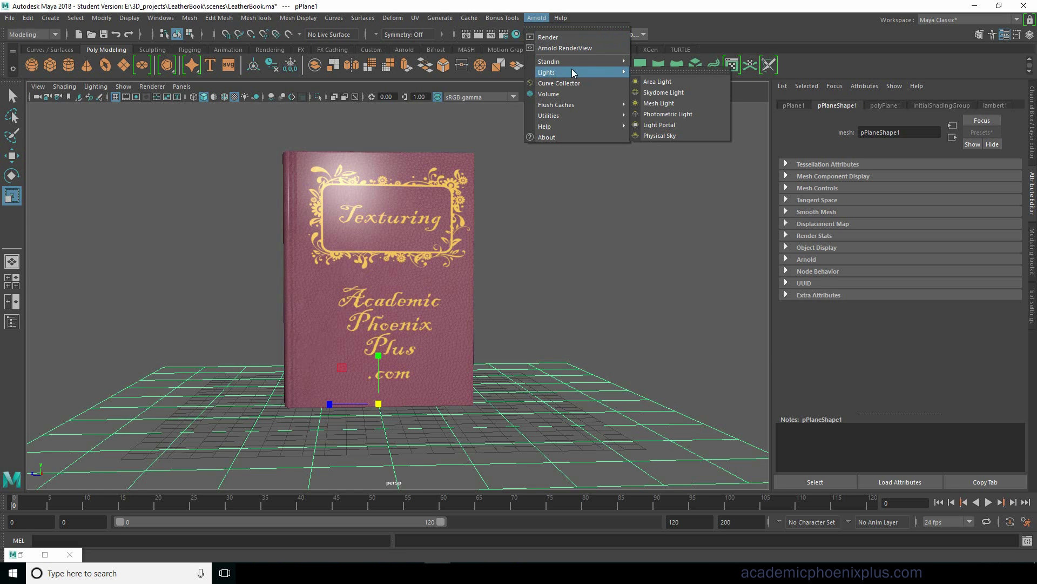
pyautogui.click(669, 92)
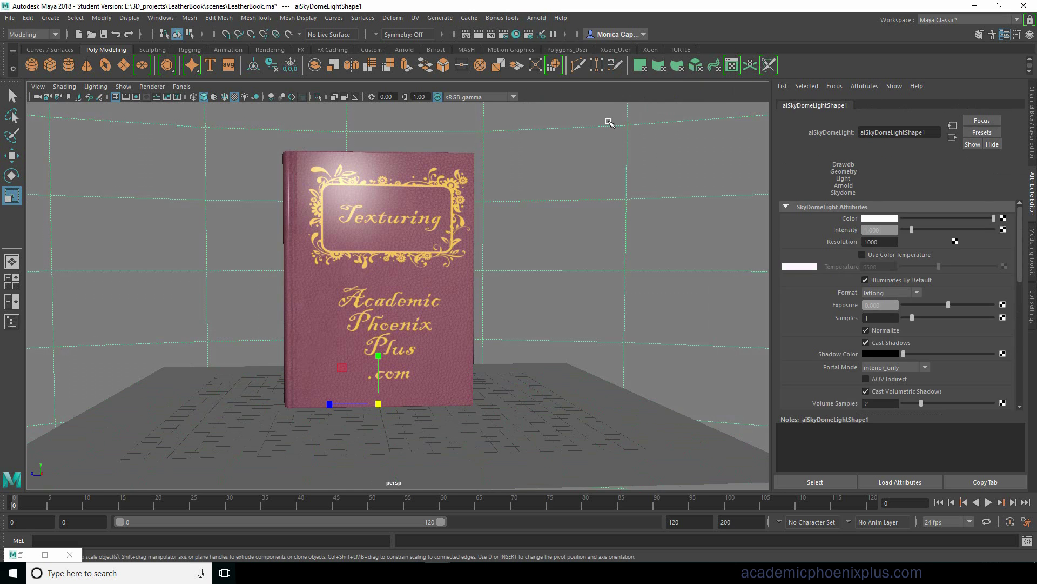
# Render the skydome-lit book in the Arnold RenderView and minimize the render window.
pyautogui.click(503, 18)
pyautogui.click(549, 38)
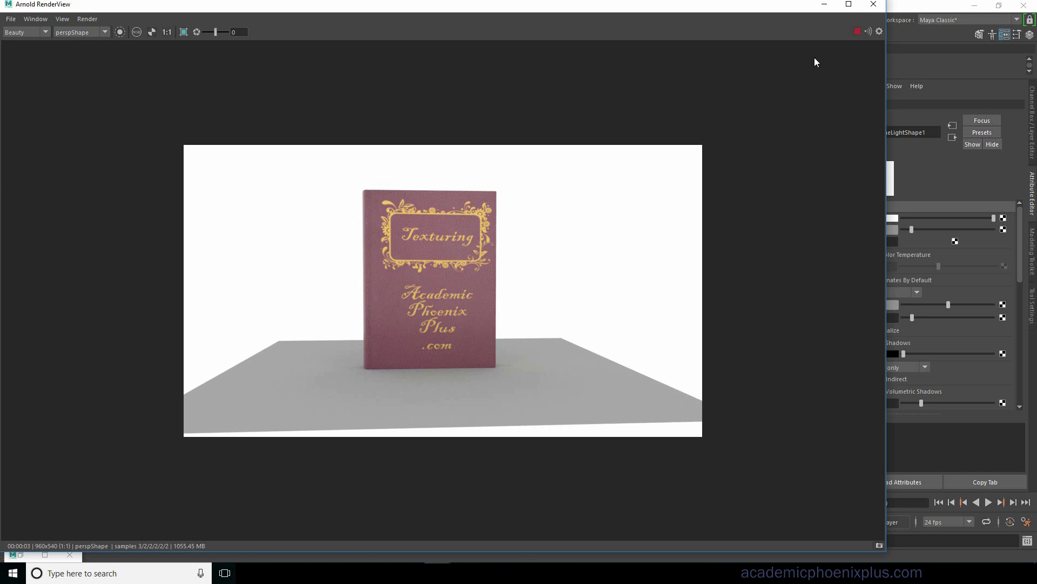
pyautogui.click(824, 4)
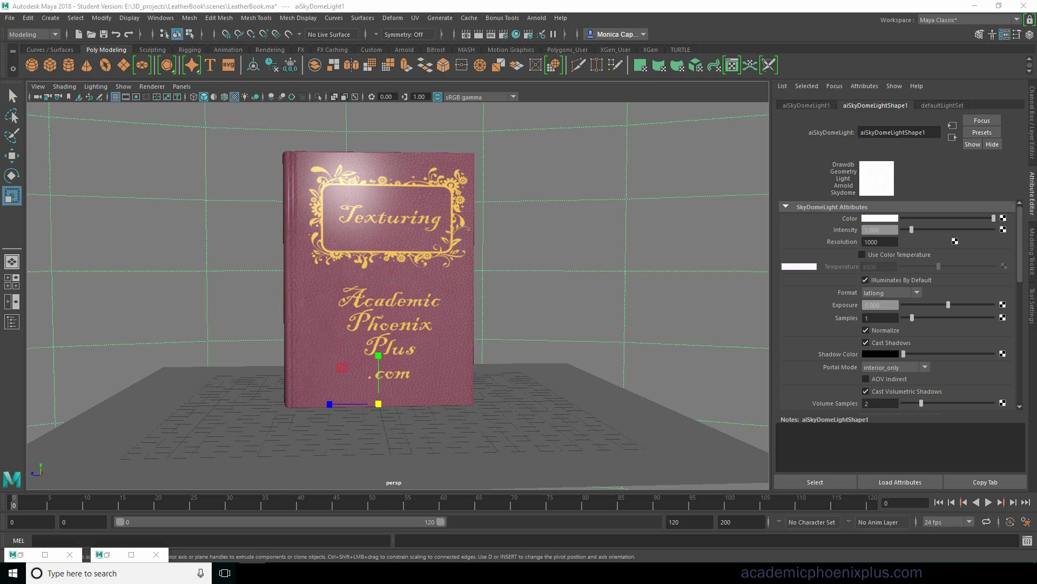
# Map the skydome light's color to a file texture using panorama_map.hdr from the project's sourceimages folder.
pyautogui.click(1004, 217)
pyautogui.click(622, 209)
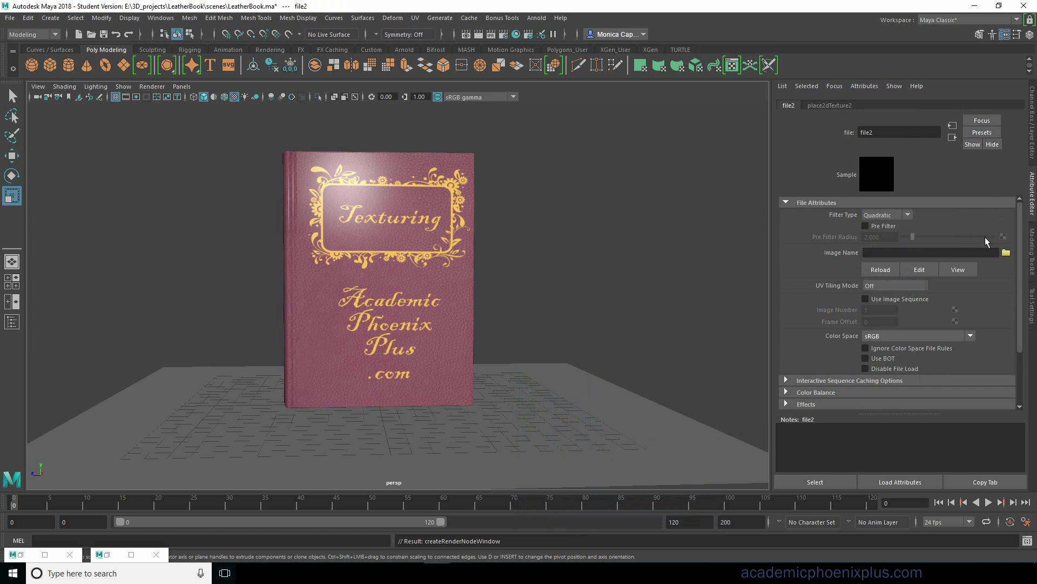
pyautogui.click(1006, 252)
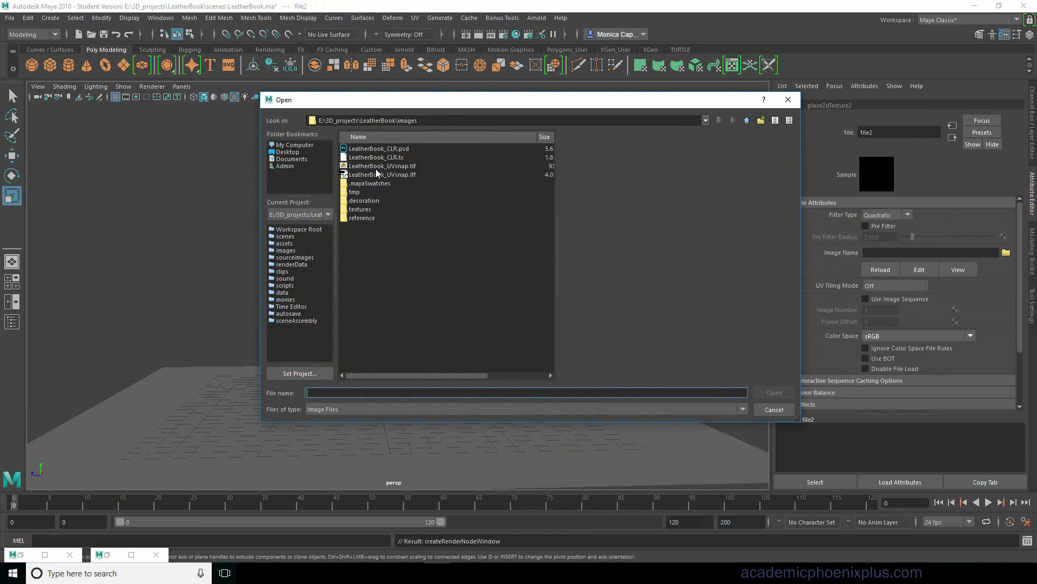
pyautogui.press('BackSpace')
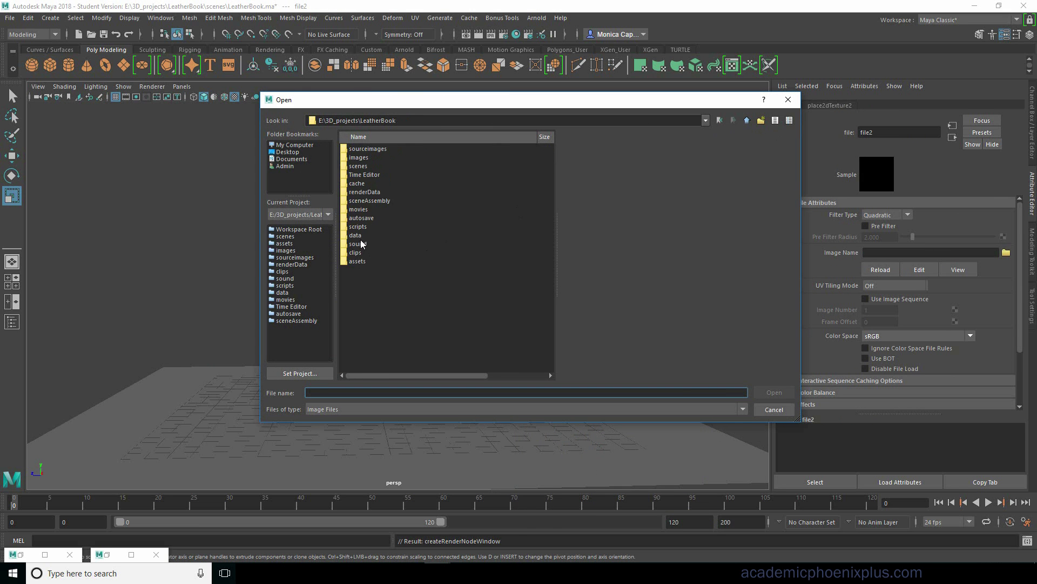
pyautogui.click(372, 216)
pyautogui.doubleClick(373, 148)
pyautogui.click(387, 157)
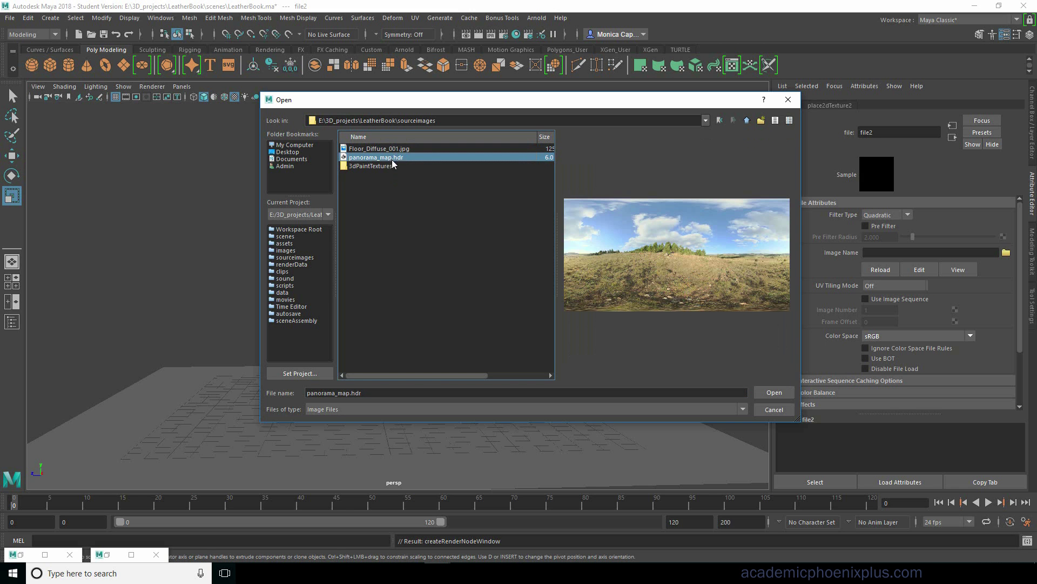
pyautogui.click(775, 393)
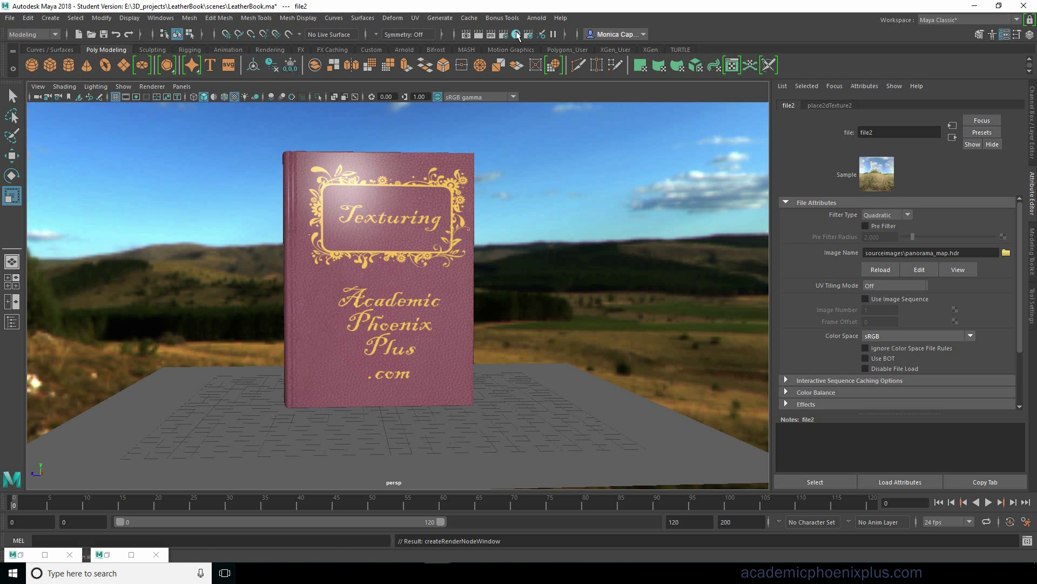
# Render the scene with the panorama in the Arnold RenderView and narrow its window to uncover the texture attributes.
pyautogui.click(537, 18)
pyautogui.click(588, 48)
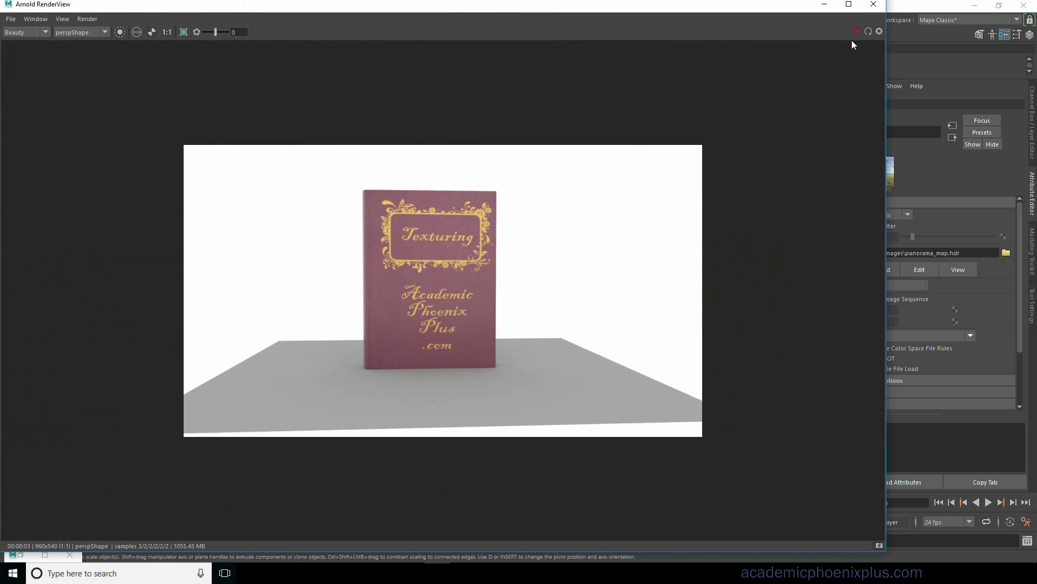
pyautogui.click(857, 31)
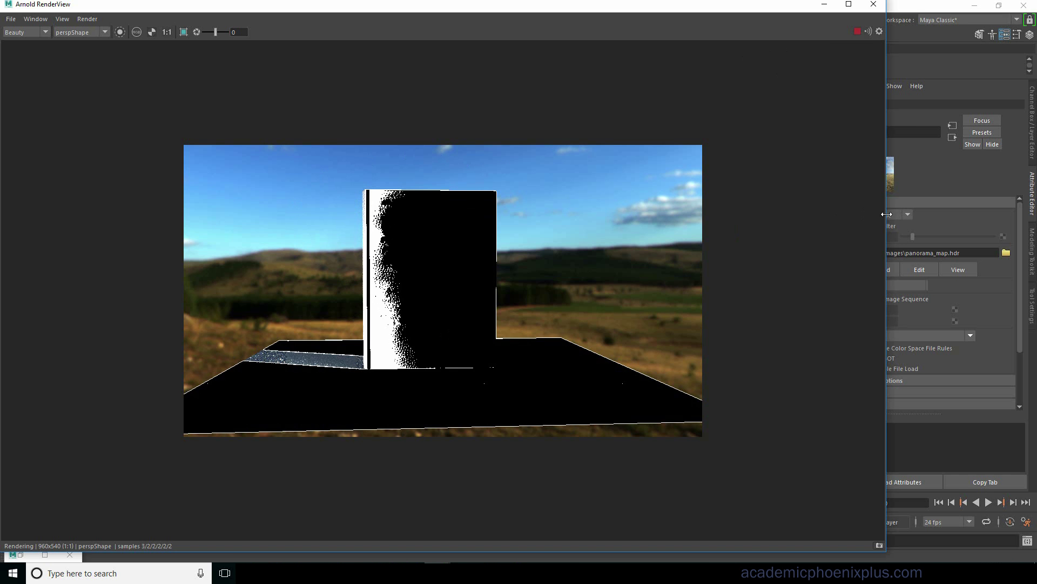
pyautogui.moveTo(887, 209); pyautogui.dragTo(660, 209)
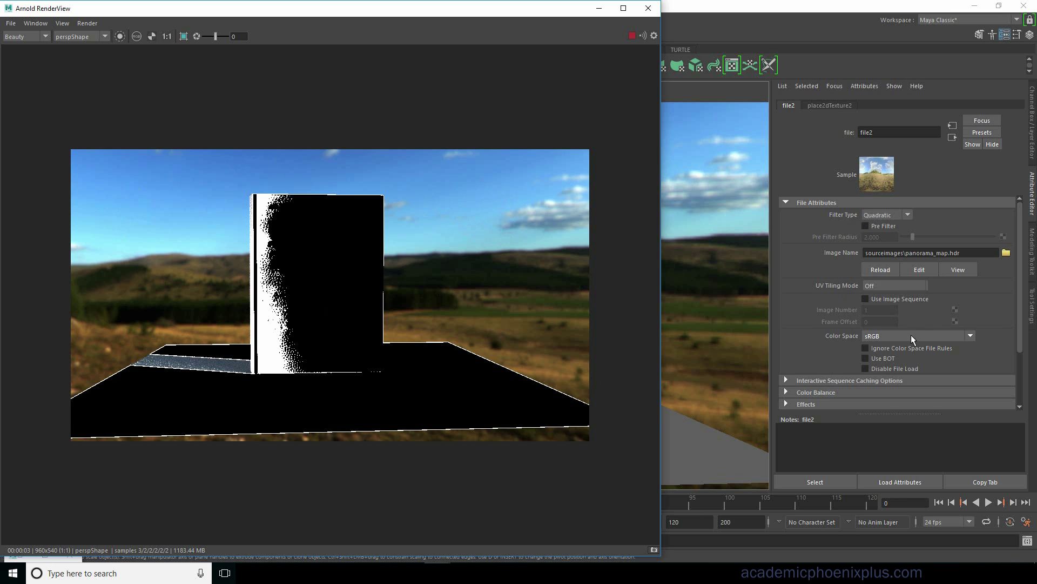
# Set the color space of the panorama file texture to Raw and refresh the render.
pyautogui.click(867, 335)
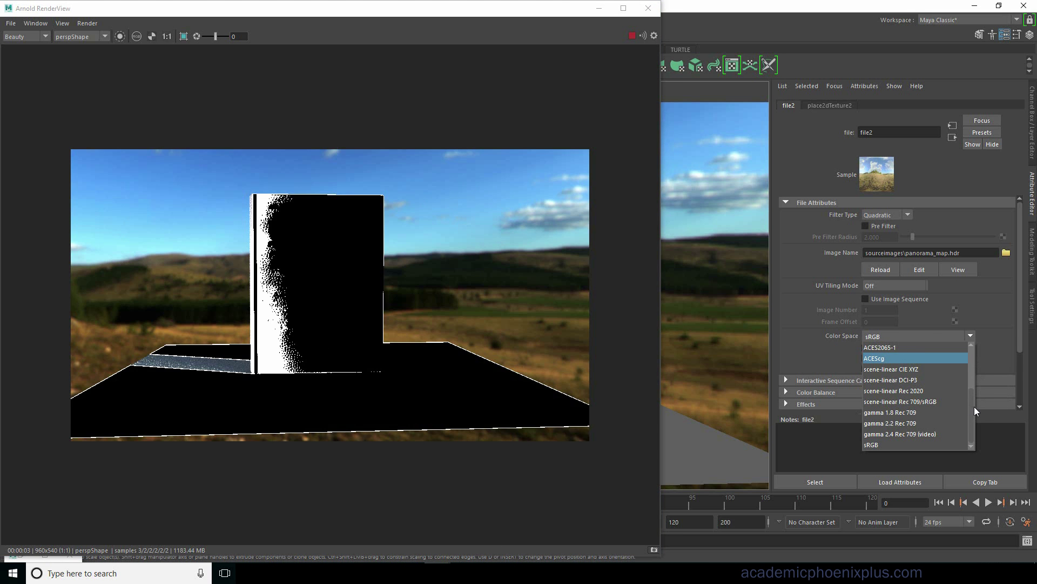
pyautogui.moveTo(975, 406); pyautogui.dragTo(973, 373)
pyautogui.click(882, 406)
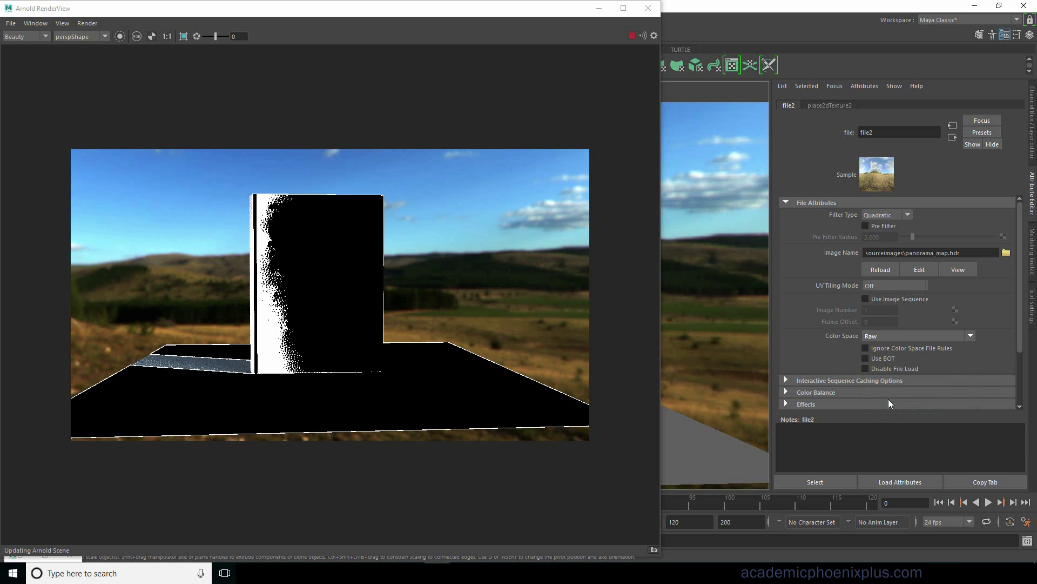
pyautogui.click(630, 35)
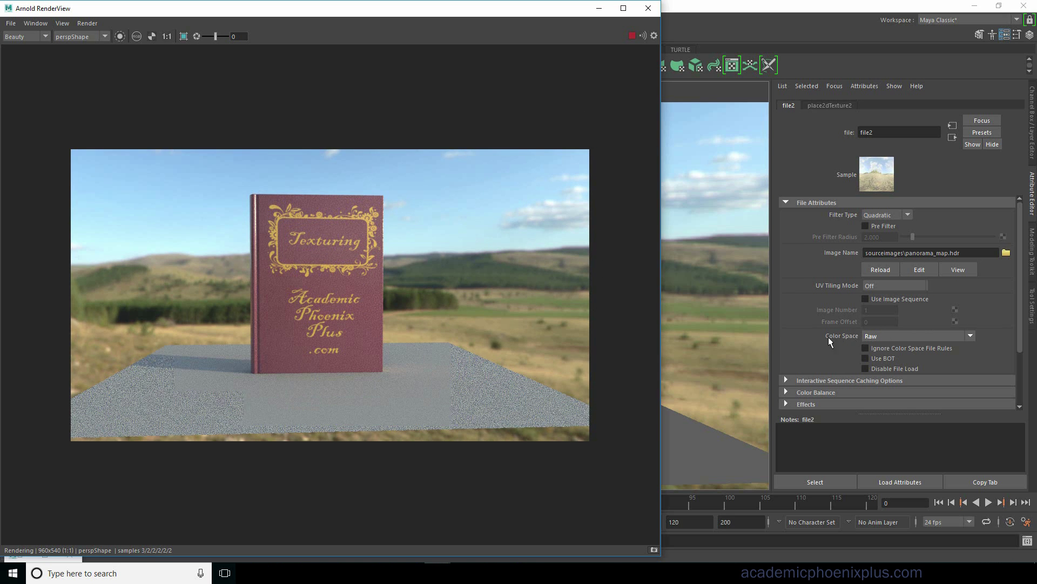
# Examine the book's highlights in the live render from an angled, closer camera view, and stop the render.
pyautogui.click(953, 137)
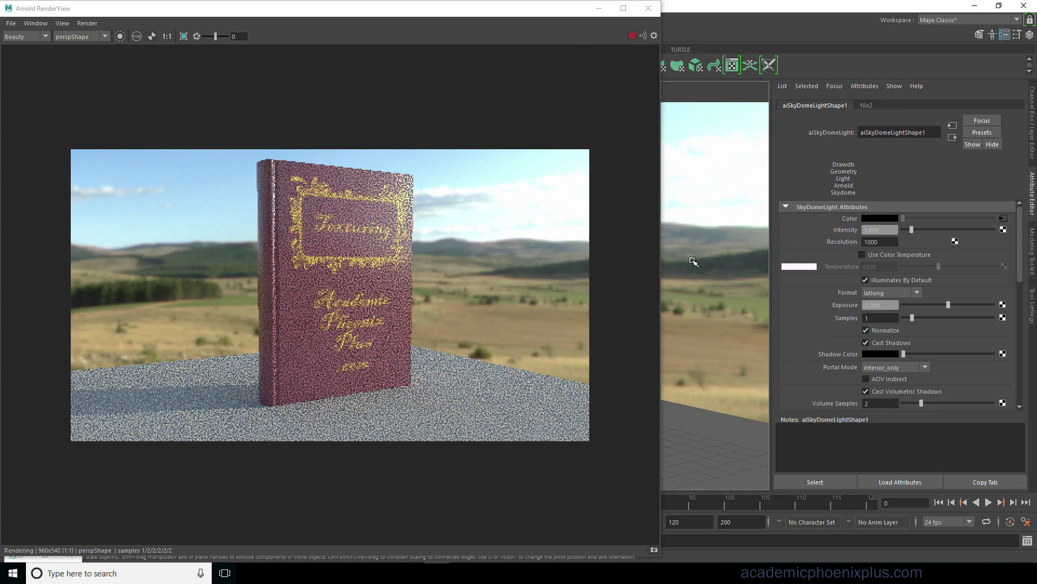
pyautogui.keyDown('alt'); pyautogui.moveTo(693, 261); pyautogui.dragTo(705, 272, button='right'); pyautogui.keyUp('alt')
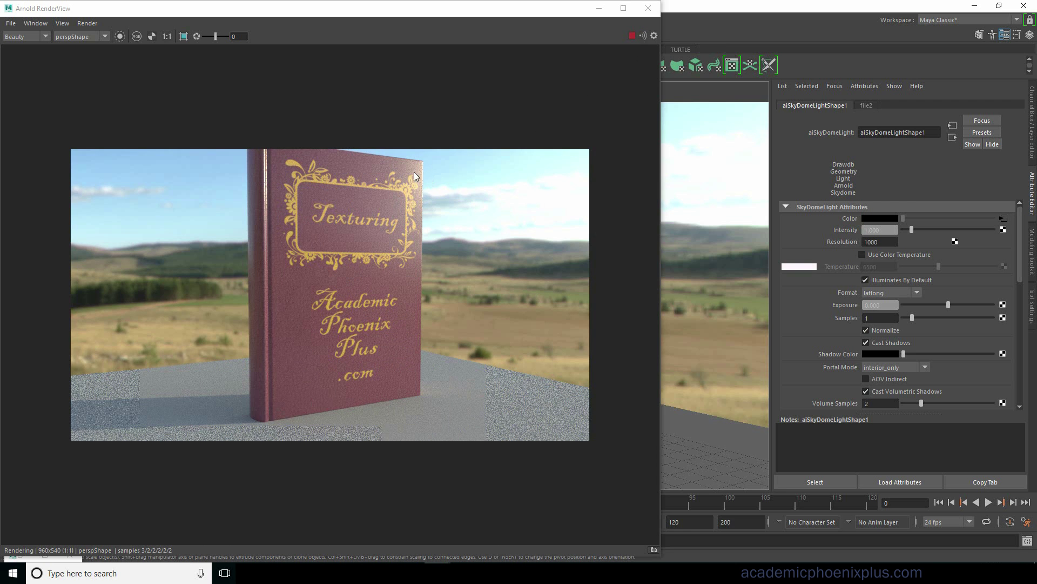
pyautogui.keyDown('alt'); pyautogui.moveTo(705, 278); pyautogui.dragTo(695, 278); pyautogui.keyUp('alt')
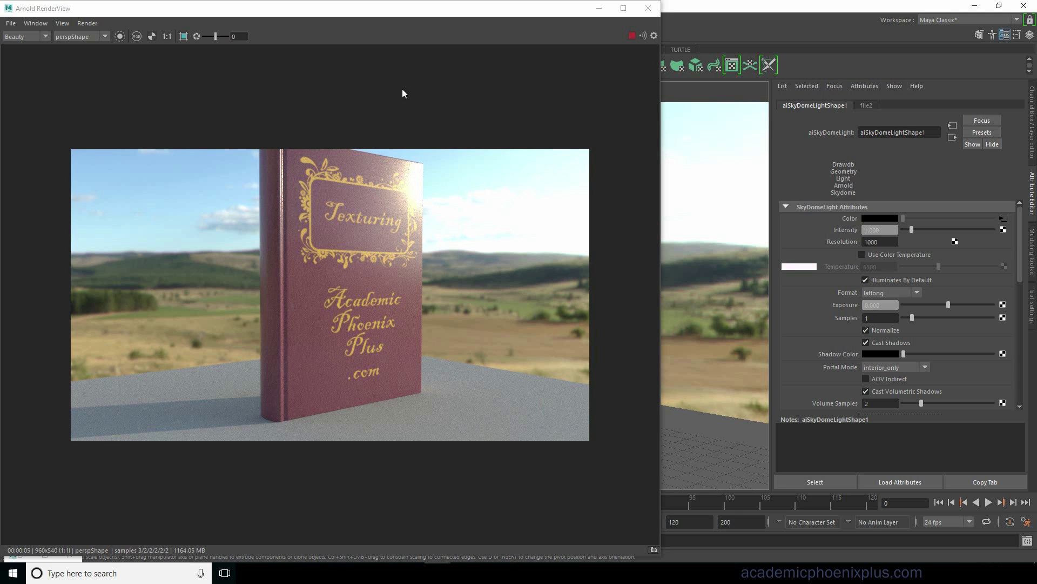
pyautogui.click(629, 36)
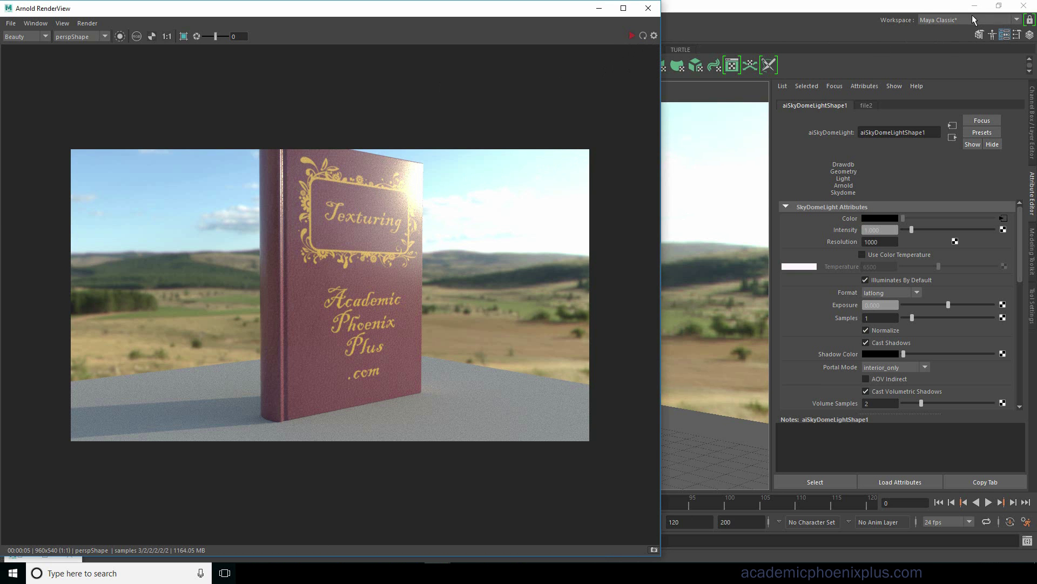
# Switch to the Texturing workspace, select the book, and widen the Hypershade area.
pyautogui.click(957, 20)
pyautogui.click(957, 31)
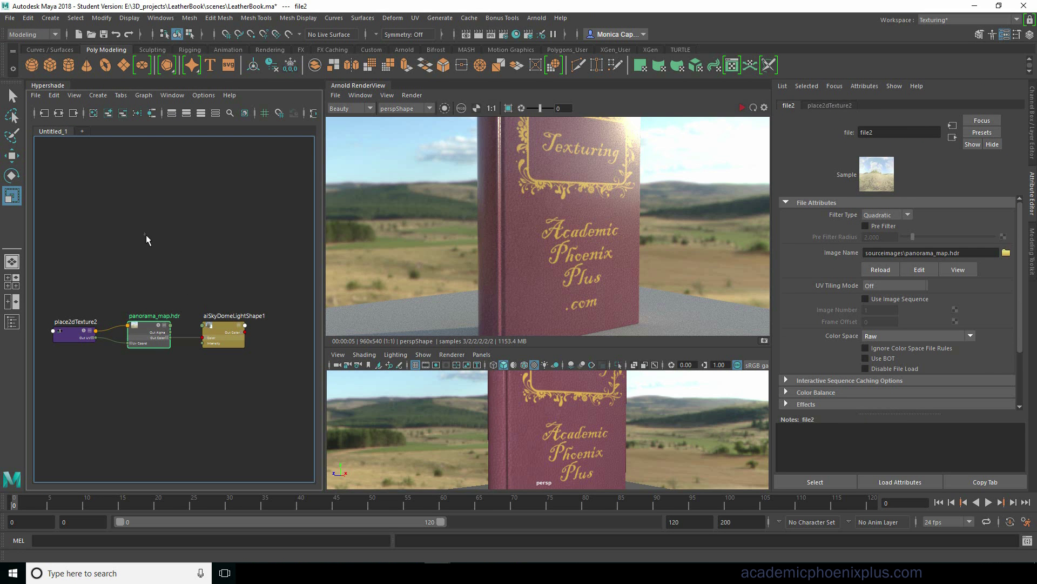
pyautogui.click(144, 234)
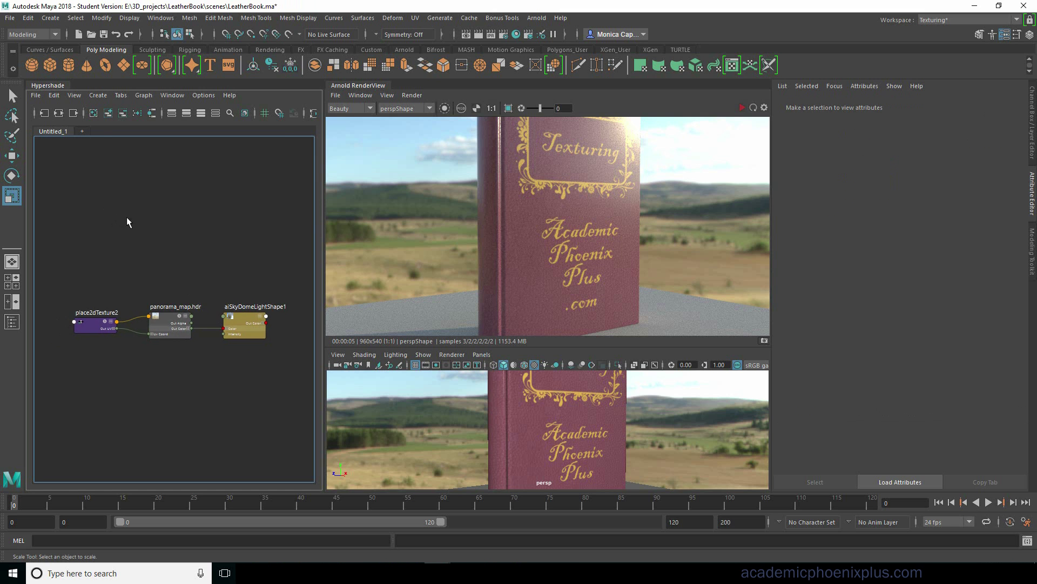
pyautogui.click(558, 231)
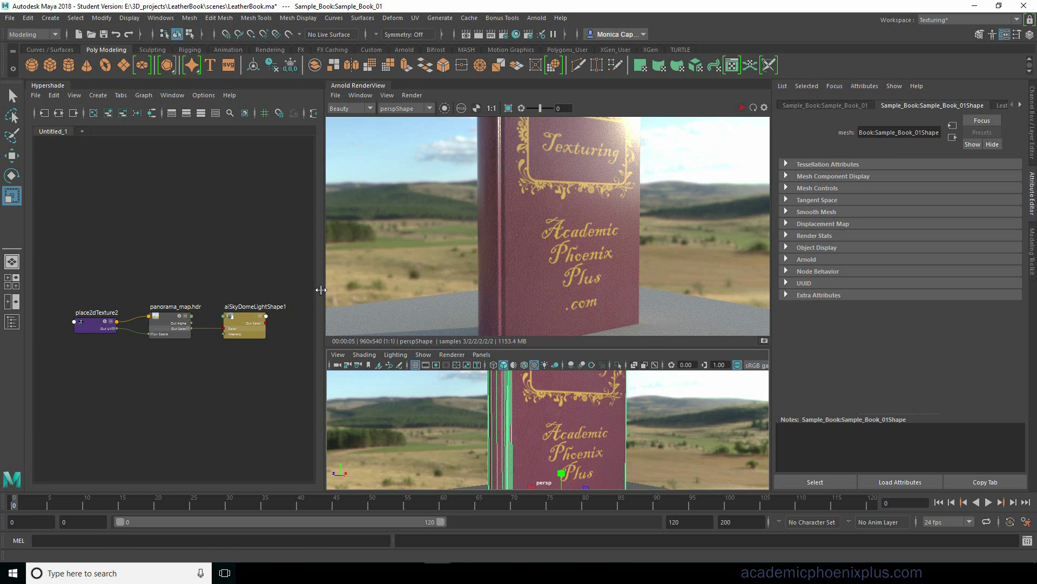
pyautogui.moveTo(325, 292); pyautogui.dragTo(464, 293)
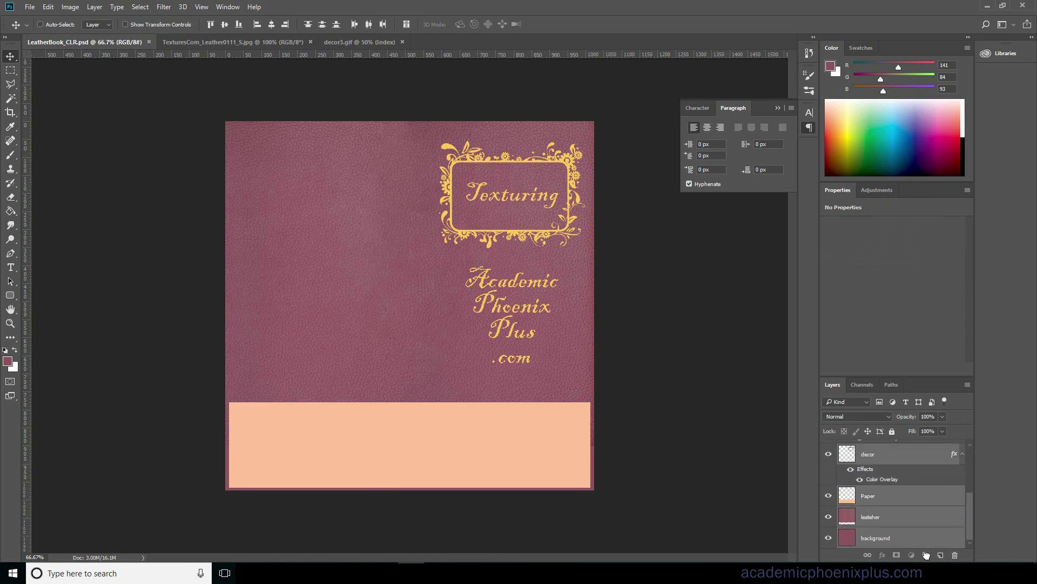
# In Photoshop, group the selected texture layers beneath UVSnap and name the group CLO.
pyautogui.moveTo(926, 555); pyautogui.dragTo(926, 555)
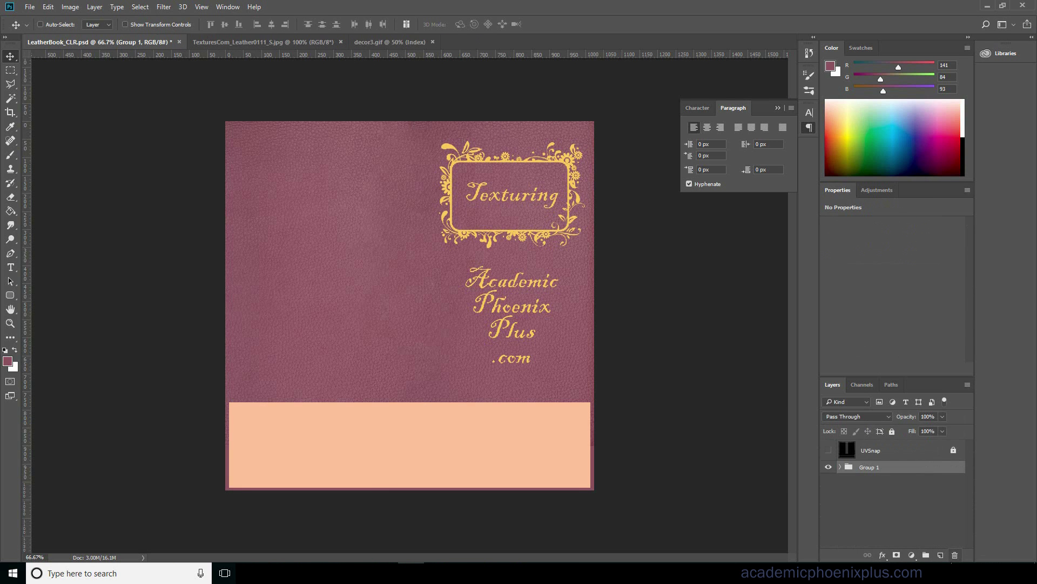
pyautogui.doubleClick(870, 466)
pyautogui.write('CLO')
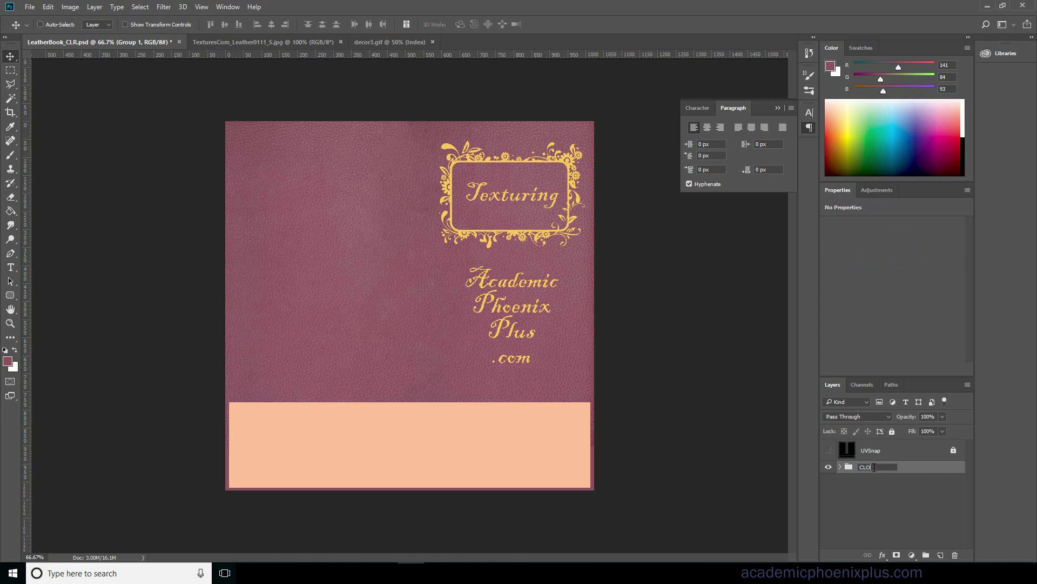